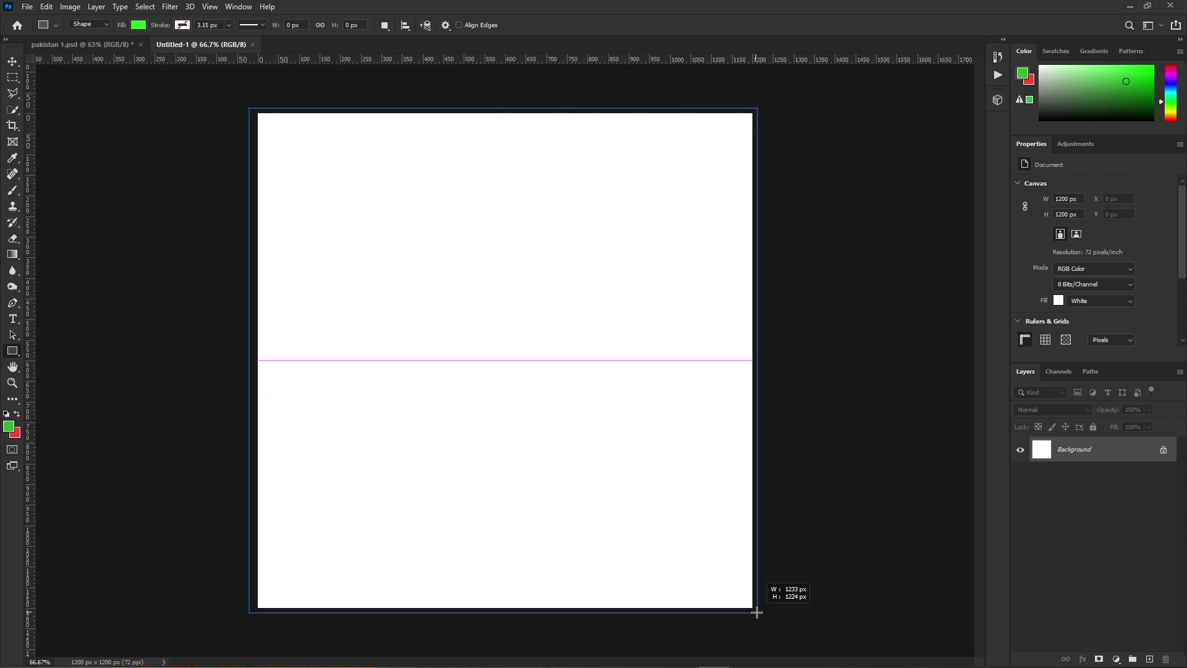
Step: Add a radial gradient overlay to the rectangle, running from white at the centre to light grey at the edges
double_click(1141, 457)
left_click(732, 283)
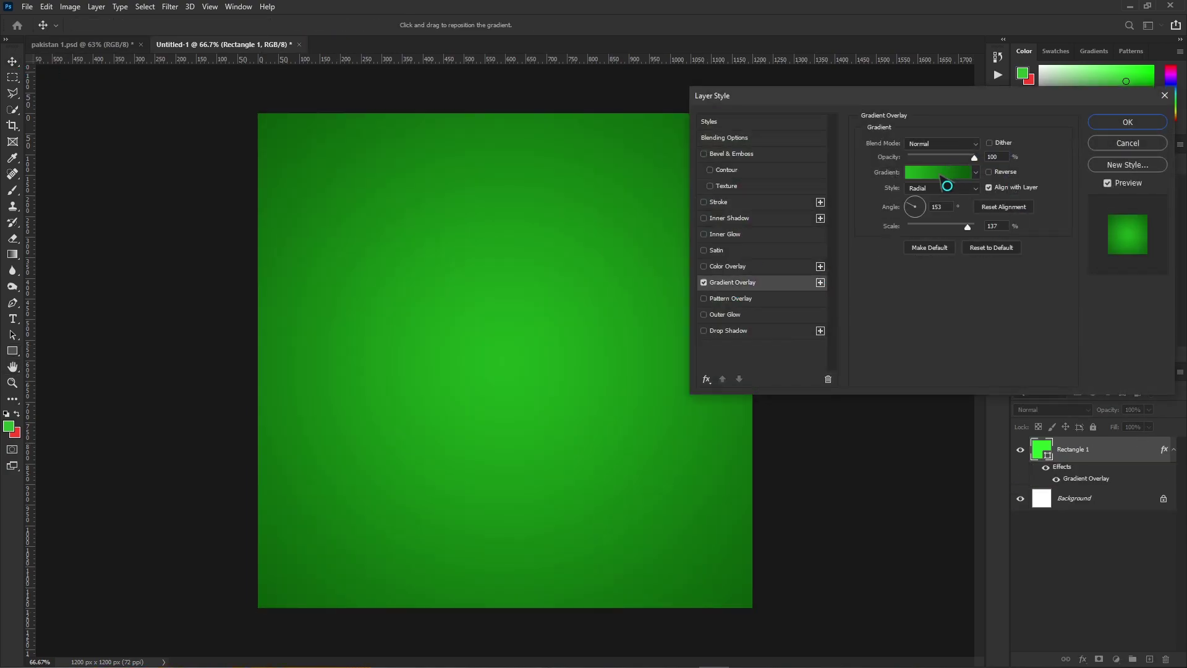
left_click(940, 175)
double_click(829, 377)
left_click_drag(838, 301, 805, 295)
left_click(1072, 232)
left_click(893, 431)
left_click(1084, 234)
left_click(1066, 177)
left_click(1127, 122)
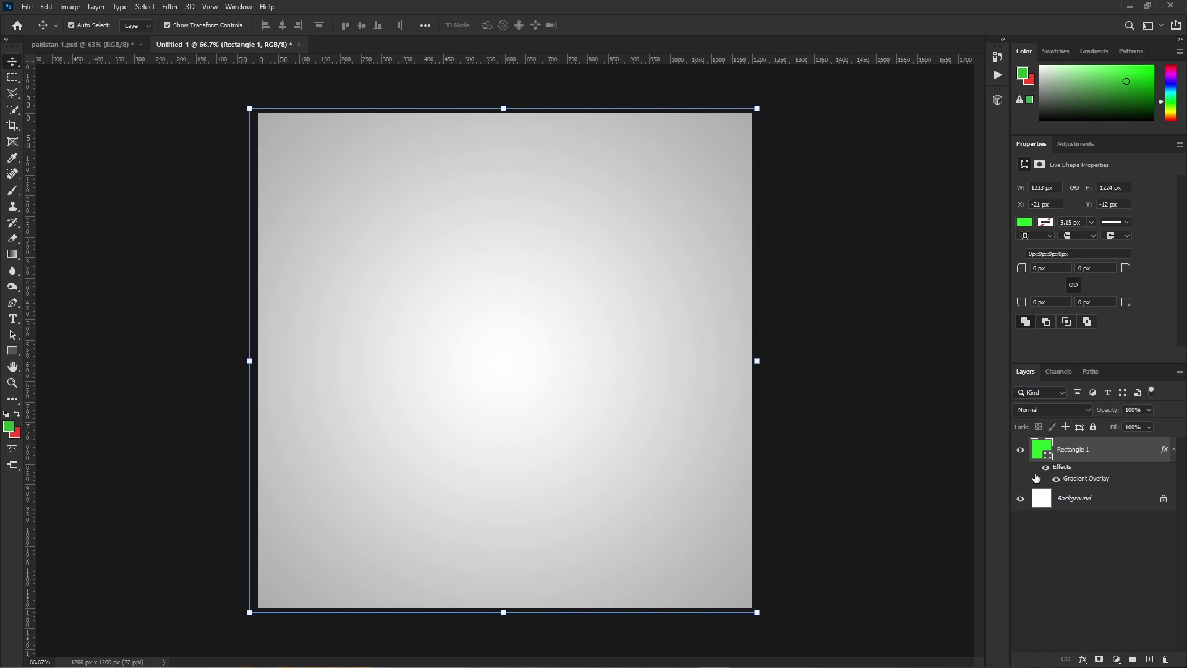
Step: Change the background rectangle's own fill colour to grey
left_click(1025, 224)
left_click(1021, 289)
left_click(917, 335)
left_click(730, 386)
left_click(816, 417)
Step: Place the tower image pngwing.com (2) in the poster document and scale it down to about 206 × 473 px
left_click(27, 6)
left_click(46, 34)
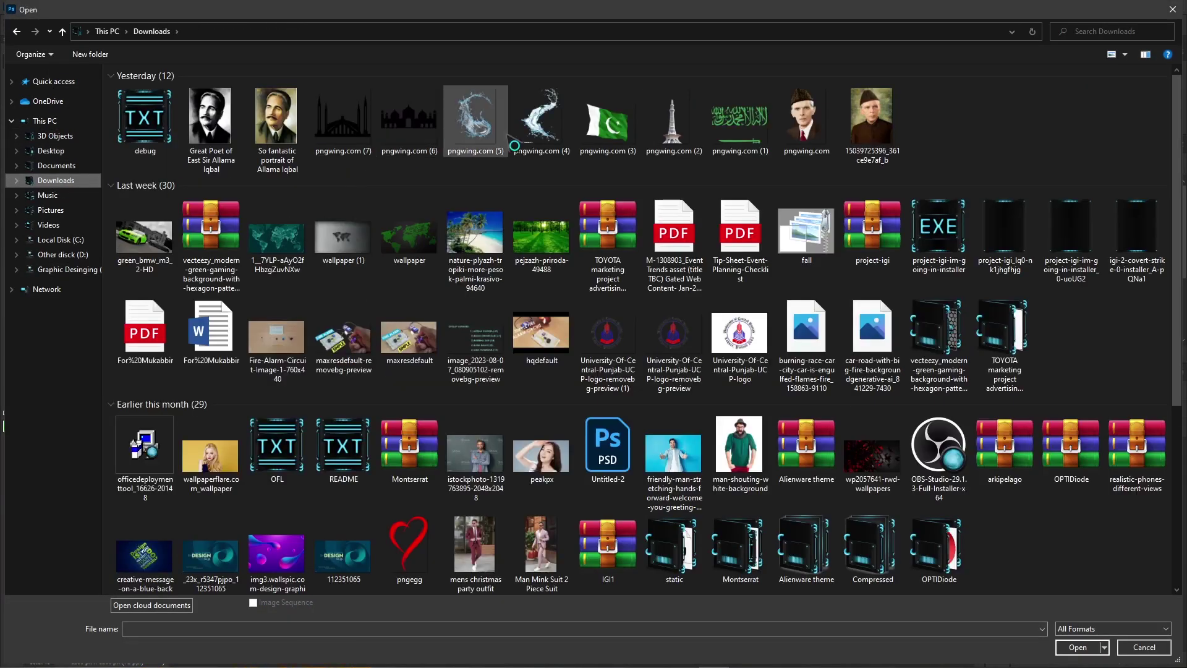
double_click(667, 128)
left_click_drag(498, 396, 506, 336)
scroll(507, 335, "down", 3)
scroll(507, 335, "down", 4)
left_click_drag(709, 350, 531, 350)
left_click(612, 26)
left_click(602, 379)
Step: Centre the tower horizontally on the background rectangle
scroll(603, 379, "up", 11)
left_click(486, 392)
left_click_drag(486, 392, 487, 413)
left_click(703, 164)
left_click(511, 300, "shift")
left_click(283, 25)
left_click(195, 139)
Step: Enlarge the tower to about 252 × 577 px and move it higher on the canvas
left_click(526, 416)
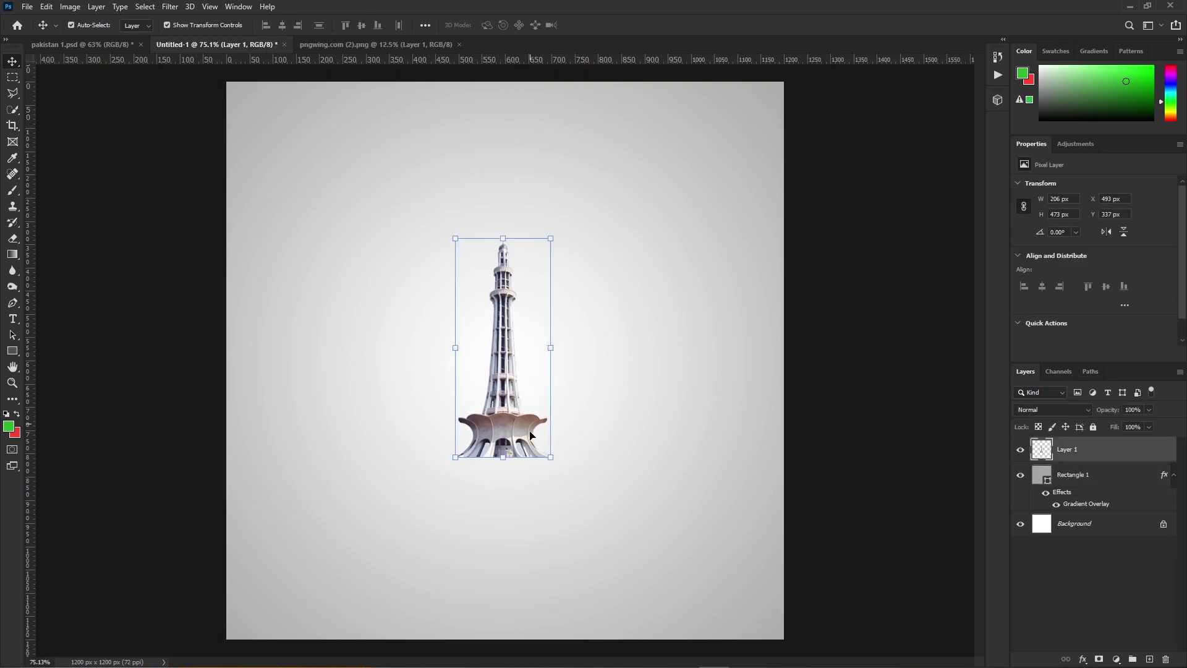
left_click_drag(552, 349, 561, 346)
left_click_drag(523, 439, 516, 382)
left_click(611, 25)
left_click(851, 289)
scroll(644, 455, "down", 1)
scroll(644, 455, "up", 1)
left_click(839, 344)
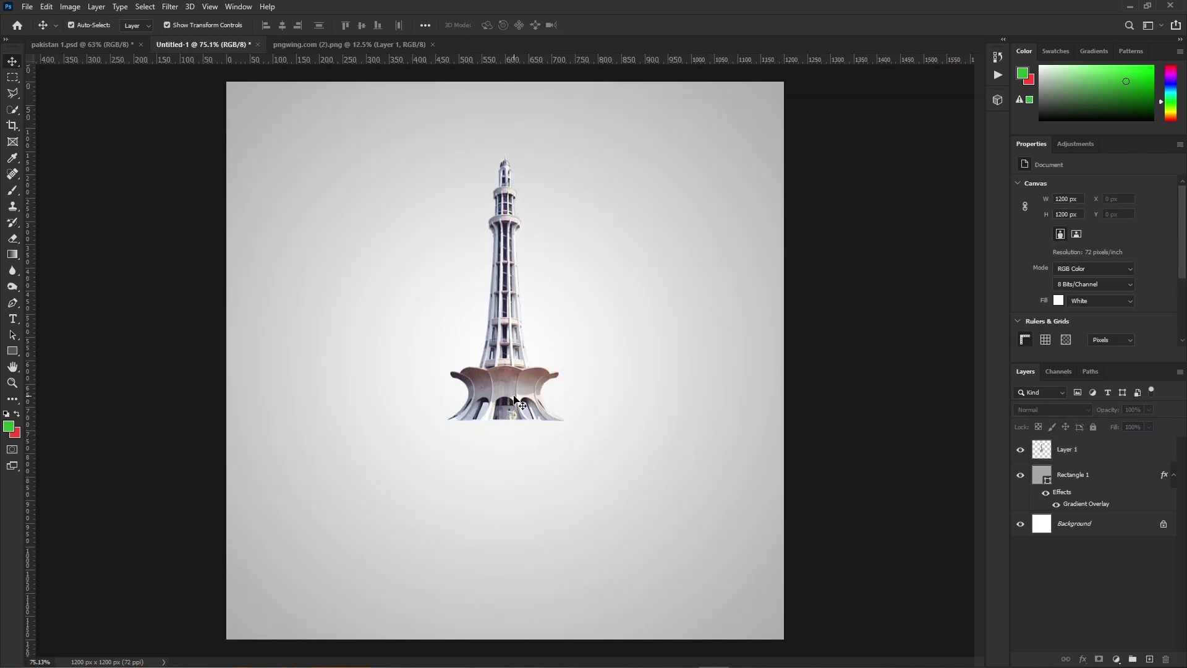
Step: Paint a soft black dab on a new layer and squash it into a flat shadow under the tower's base
left_click(1112, 459)
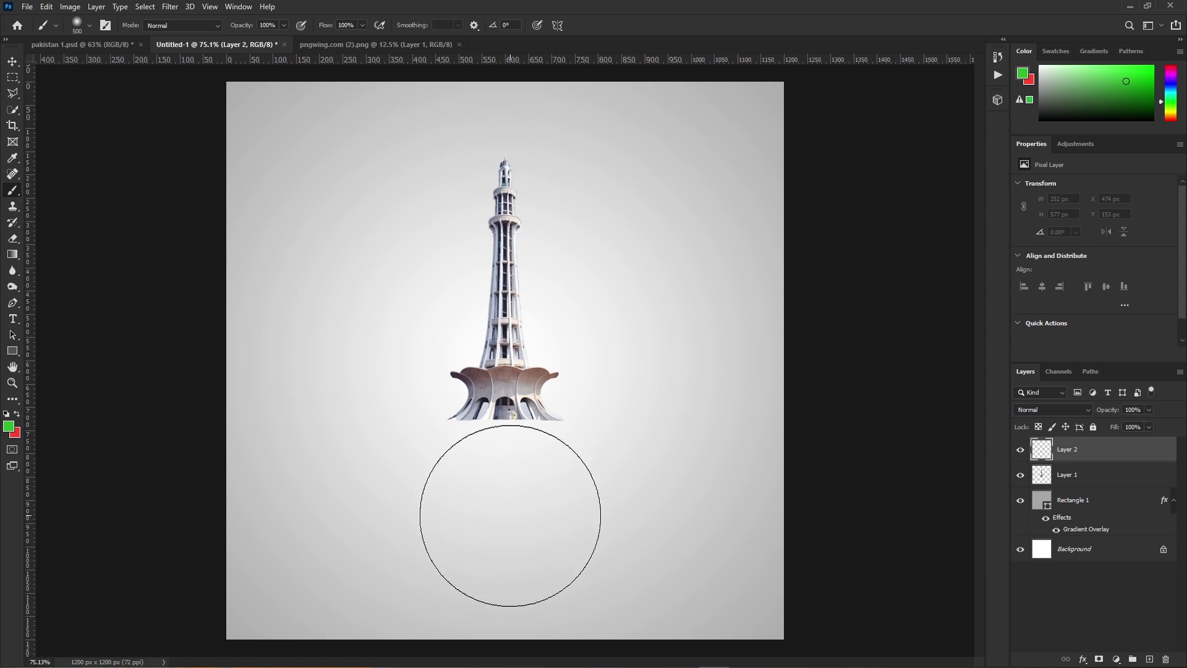
key("d")
left_click(494, 495)
key("ctrl+t")
mouse_move(514, 331)
left_mouse_down()
mouse_move(537, 617)
mouse_move(518, 437)
left_mouse_up()
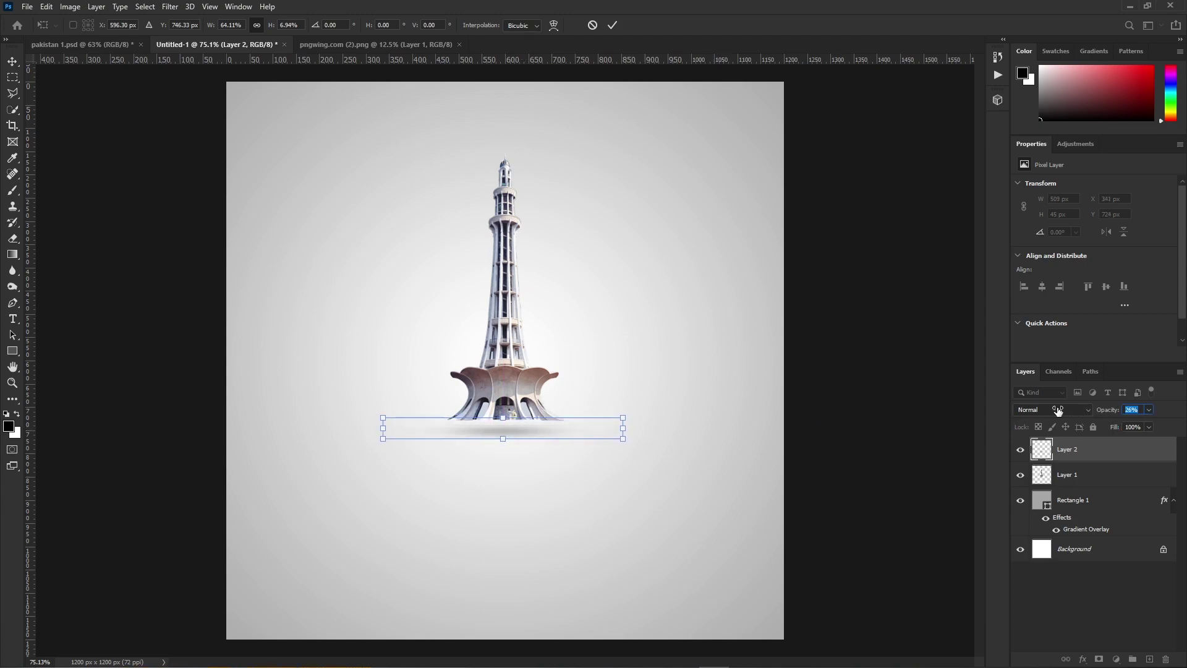
Step: Set the shadow layer's opacity to 26% and apply its transformation
left_click_drag(1057, 410, 1064, 410)
left_click(856, 440)
left_click(856, 440)
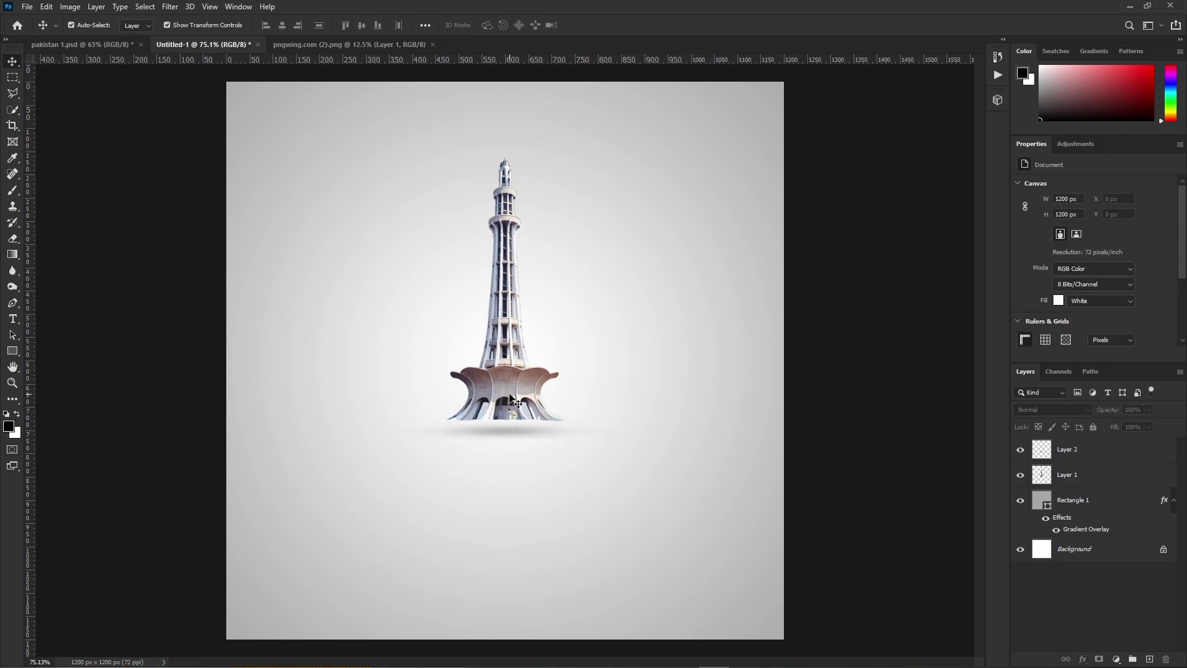
Step: Convert the tower layer to black and white using the Default preset
left_click(506, 366)
left_click(70, 6)
mouse_move(86, 36)
left_click(222, 119)
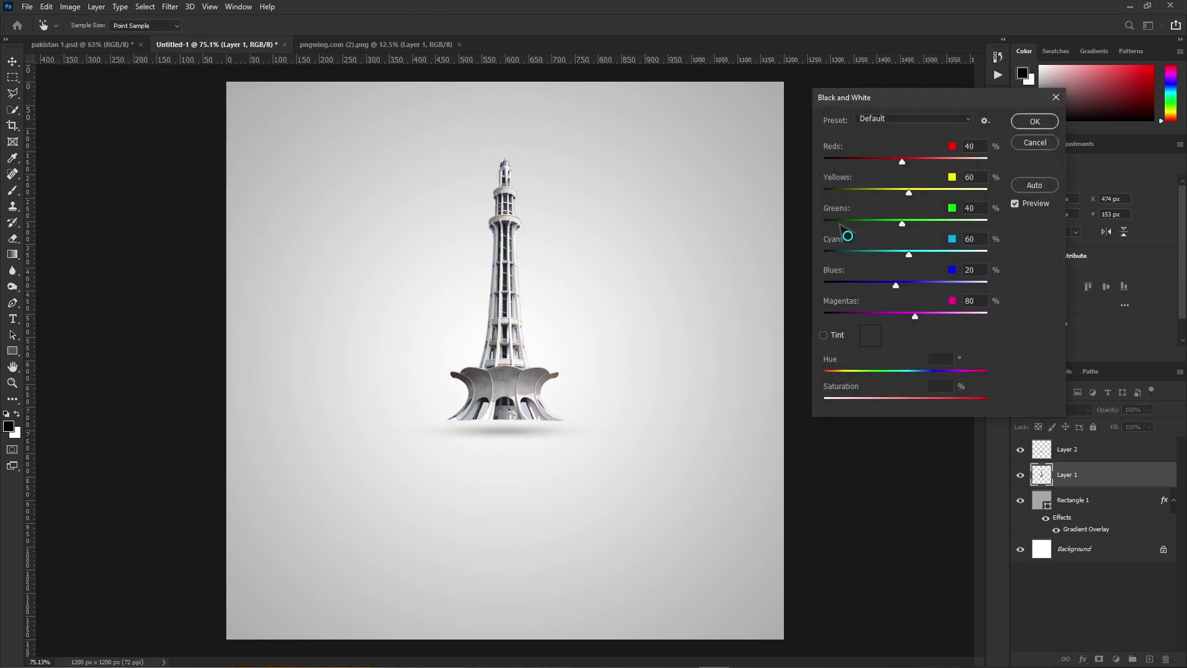
left_click(1034, 121)
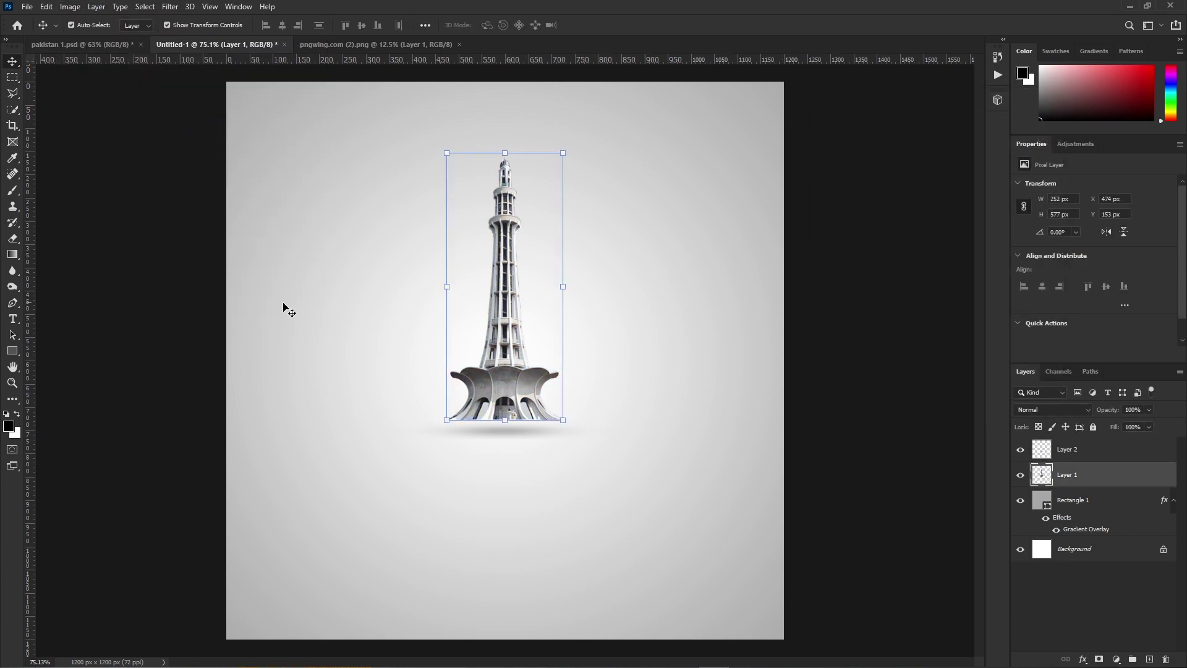
Step: Open the mosque silhouette images pngwing.com (6) and pngwing.com (7)
left_click(27, 6)
left_click(38, 36)
left_click(364, 133)
left_click(426, 140, "ctrl")
left_click(1077, 647)
Step: Bring the domed mosque silhouette into the poster, scaled to about 182 × 82 px, directly left of the tower's base
left_click_drag(503, 383, 525, 443)
key("ctrl+t")
left_click_drag(657, 443, 467, 444)
left_click_drag(457, 451, 425, 406)
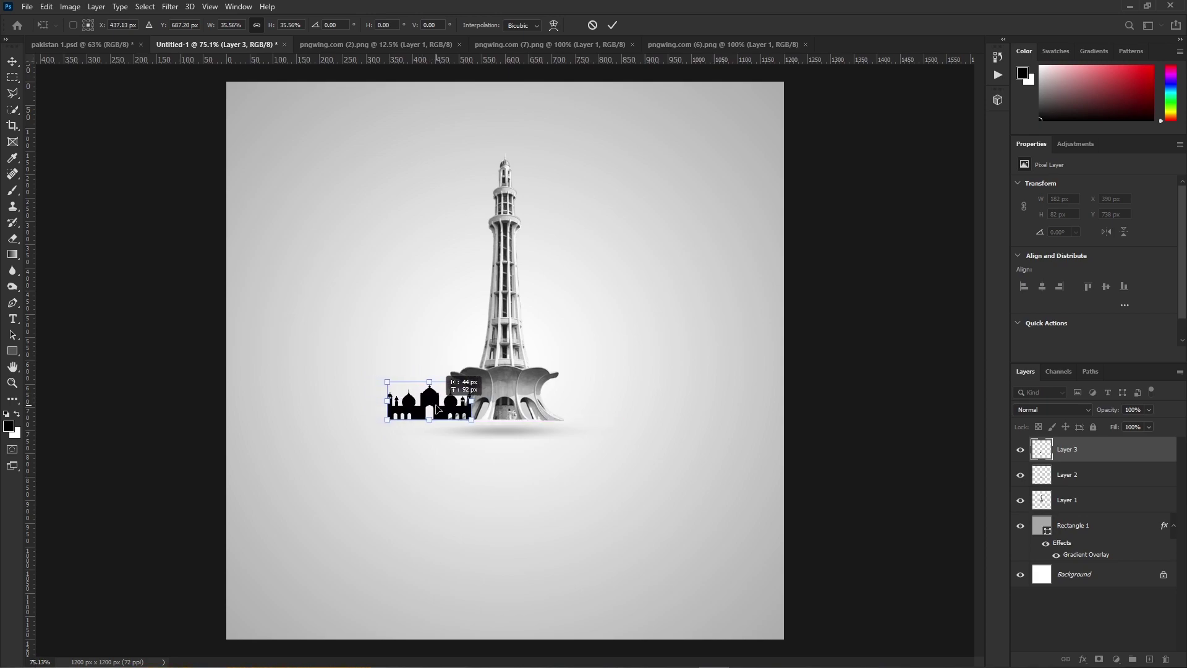
key("Return")
Step: Send the domed mosque silhouette behind the tower and nudge it up slightly
key("ctrl+[")
key("ctrl+[")
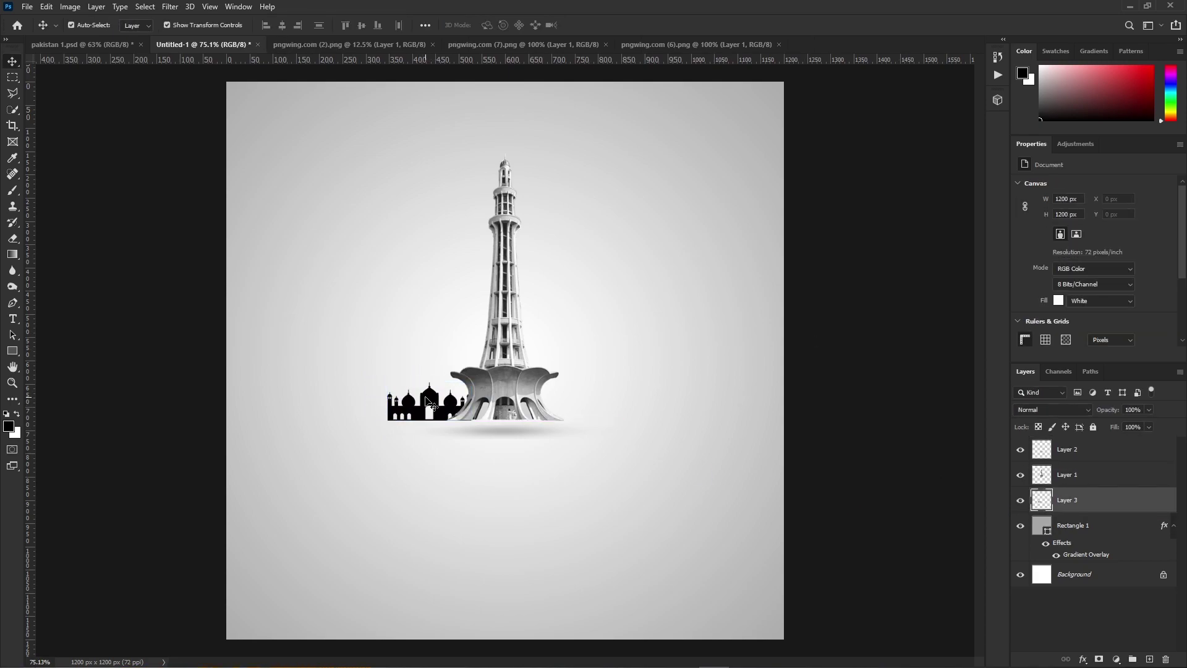
key("Up")
key("Up")
left_click(698, 377)
left_click(848, 365)
Step: Bring the four-minaret mosque silhouette into the poster, scaled to about 111 × 86 px, left of the domed mosque
left_click(656, 50)
left_click(507, 49)
left_click_drag(509, 369, 598, 402)
left_click_drag(712, 400, 522, 425)
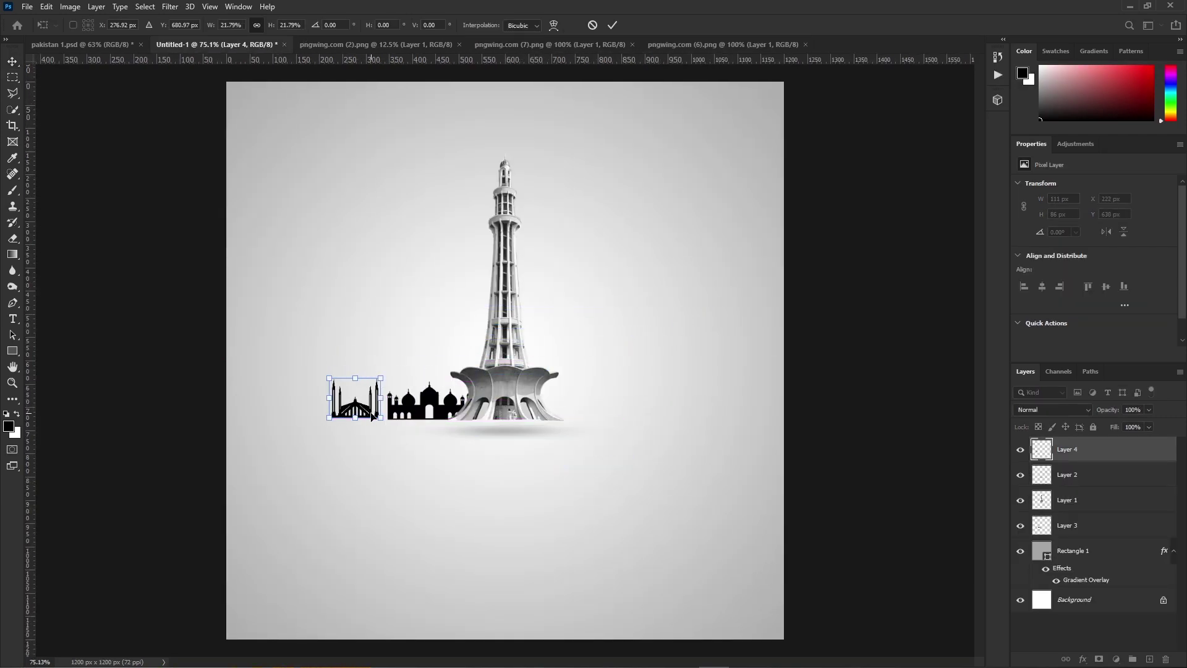
key("Return")
left_click(826, 371)
Step: Nudge the four-minaret silhouette into line with the baseline of the domed mosque beside it
left_click(375, 416)
key("Down")
left_click(825, 346)
left_click(374, 415)
left_click(826, 364)
left_click(371, 414)
Step: Duplicate both mosque silhouettes to the right side of the tower and move the copies below the tower in the layer order
left_click(869, 284)
left_click(418, 410)
left_click(365, 413, "shift")
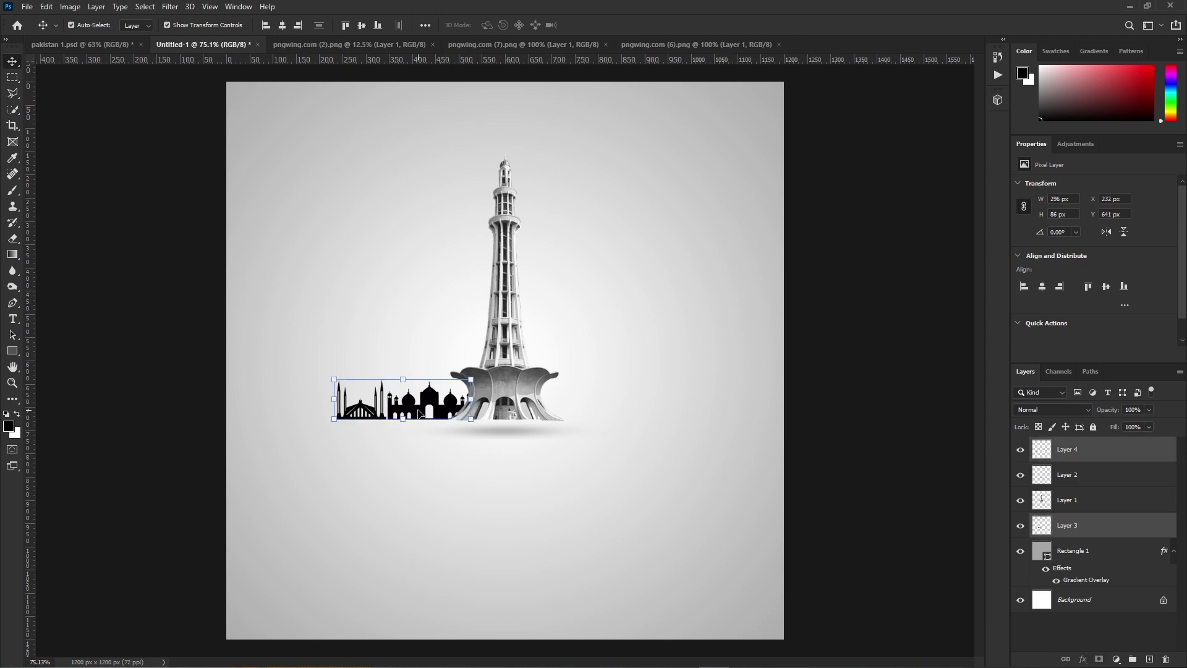
left_click_drag(456, 408, 636, 400)
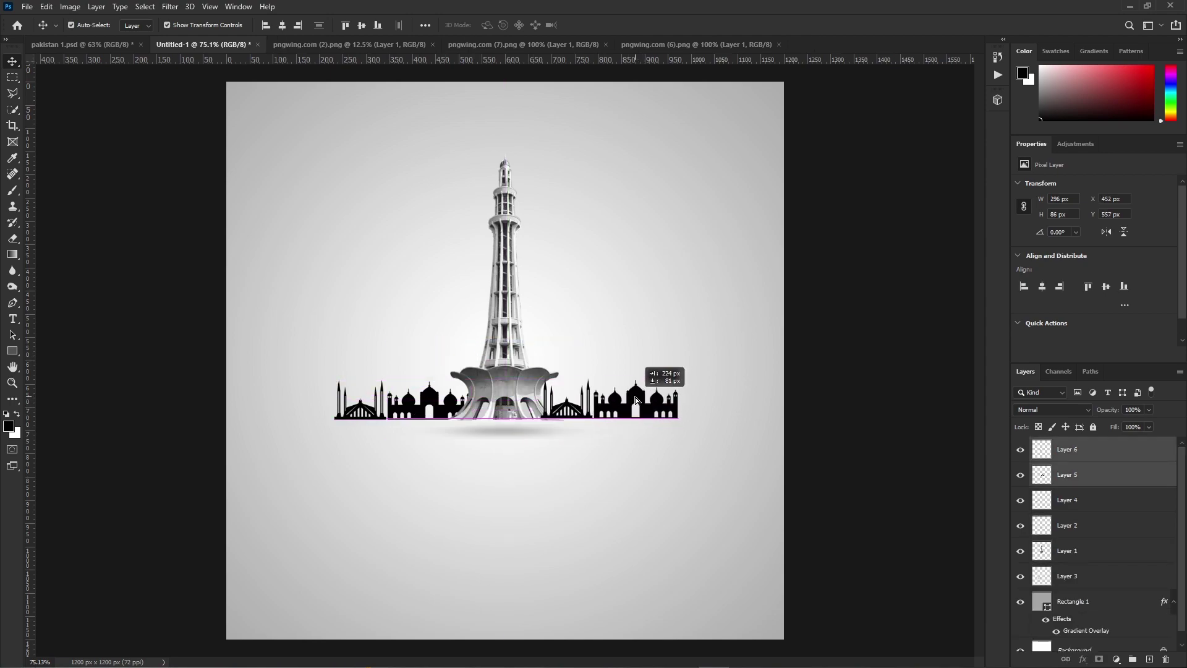
left_click_drag(1099, 471, 1122, 588)
left_click(916, 488)
Step: Duplicate the right domed mosque, flip the copy vertically and place it directly below the original as a reflection
left_click(635, 409)
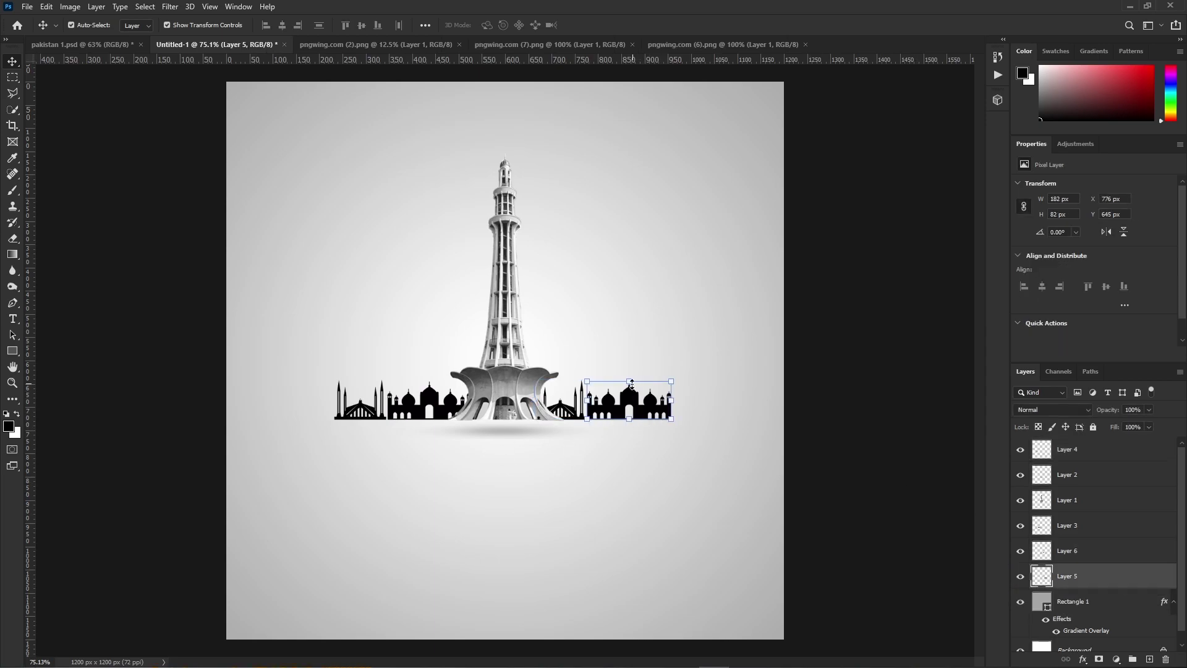
left_click_drag(655, 449, 662, 401)
scroll(646, 418, "up", 10)
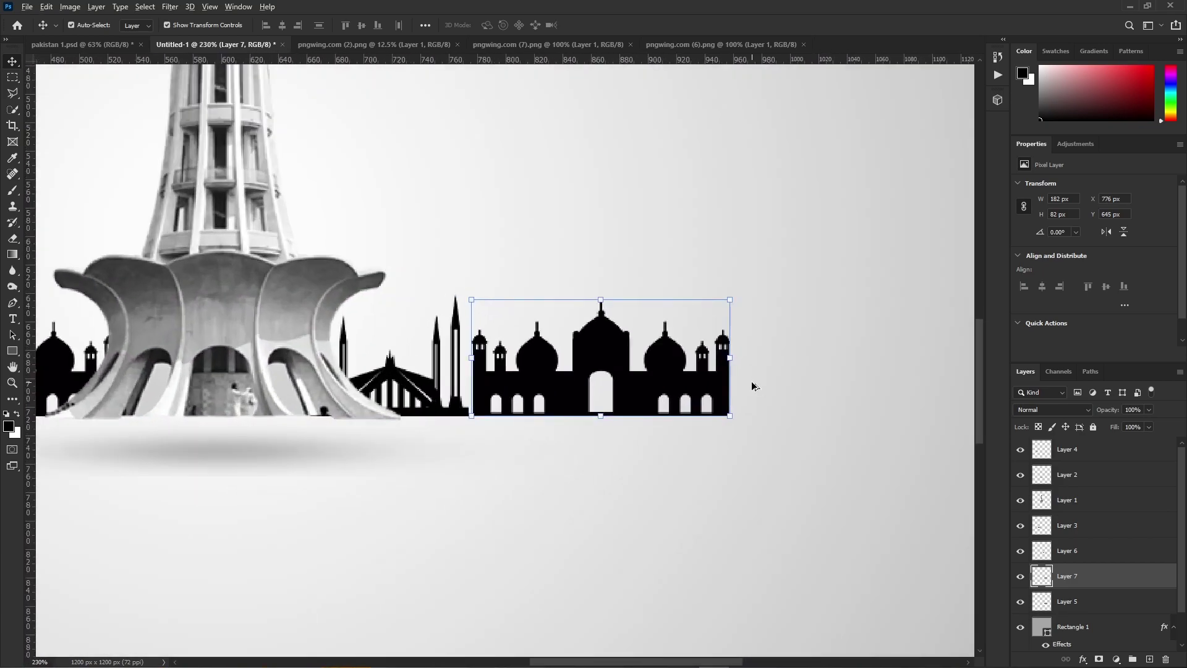
scroll(754, 386, "down", 1)
left_click(1124, 232)
left_click_drag(654, 328, 654, 434)
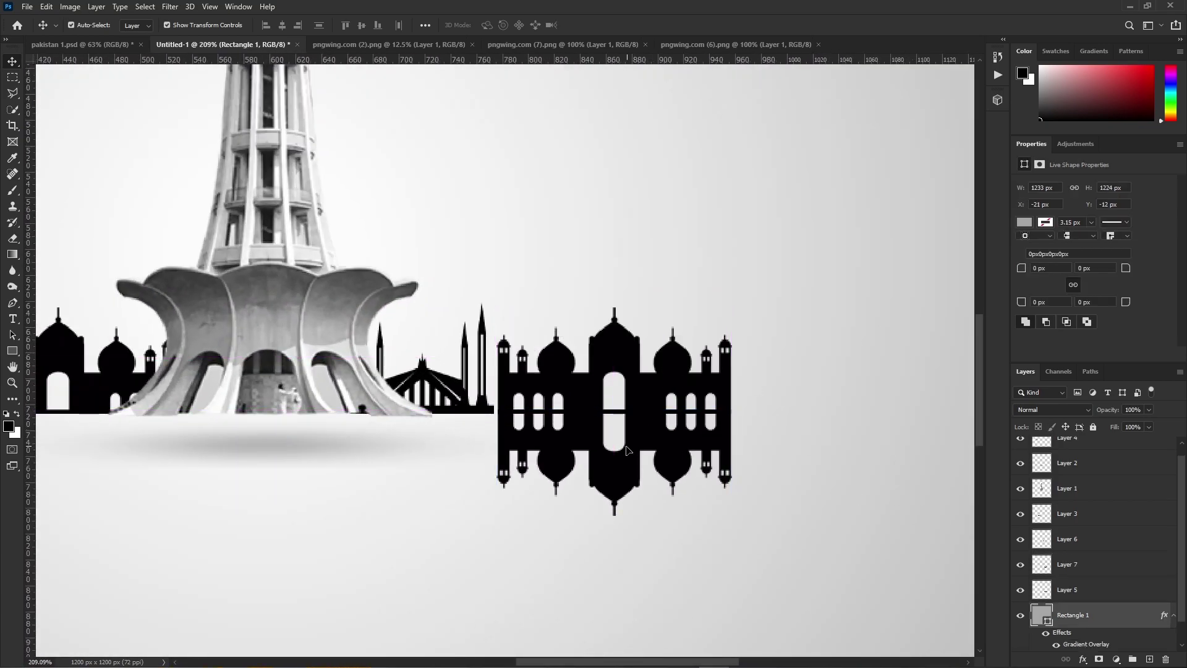
Step: Set the domed mosque reflection's opacity to 8% and copy it beneath the left domed mosque
mouse_move(1105, 410)
left_mouse_down()
mouse_move(1055, 410)
mouse_move(1104, 410)
left_mouse_up()
left_click(813, 463)
scroll(814, 463, "down", 11)
left_click(636, 429)
left_click(719, 459)
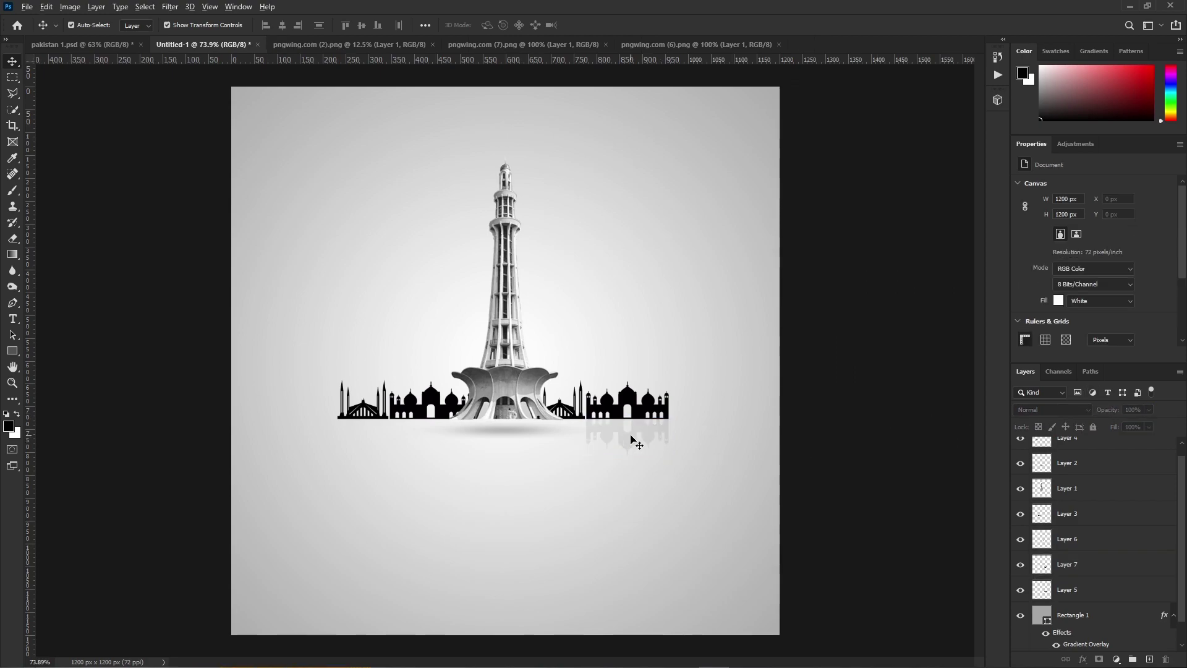
left_click_drag(436, 440, 436, 440)
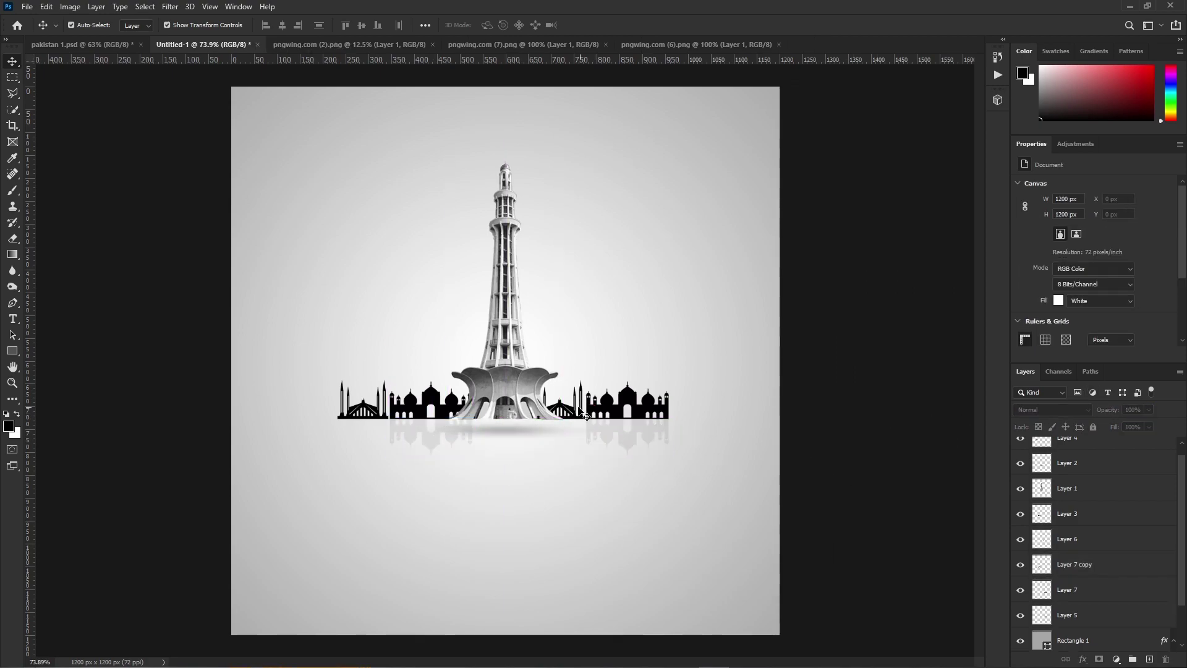
Step: Duplicate the left four-minaret mosque, flip the copy vertically and place it directly below the original
left_click(375, 410)
scroll(363, 417, "up", 13)
left_click_drag(448, 434, 394, 378)
left_click(305, 337, "shift")
left_click(298, 26)
left_click(361, 27)
left_click(396, 482)
left_click(396, 395)
left_click(1123, 232)
left_click_drag(415, 303, 410, 443)
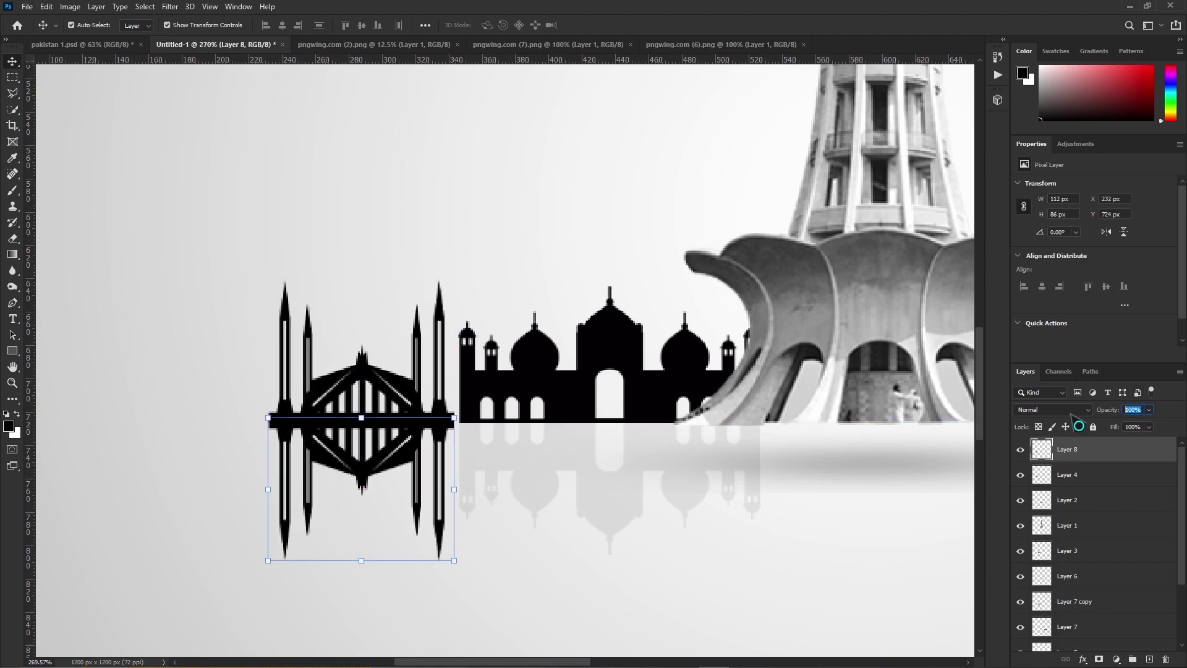
Step: Set the four-minaret reflection's opacity to 8% and copy it beneath the matching silhouette right of the tower
type("10")
key("Return")
left_click(526, 556)
scroll(514, 463, "down", 12)
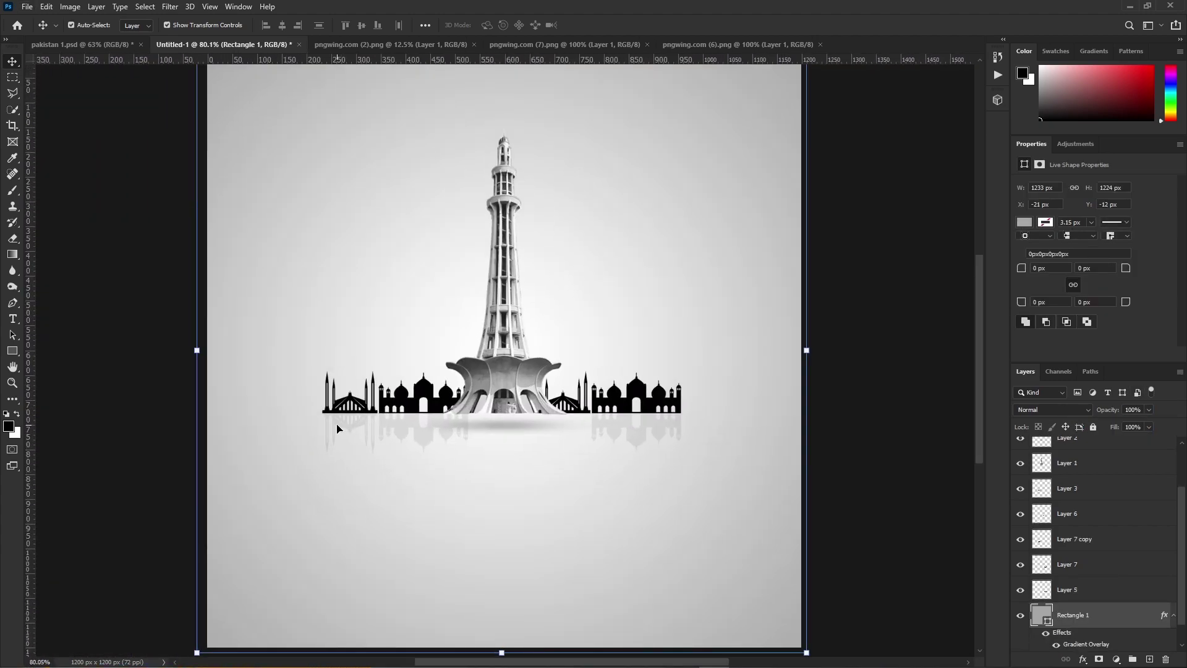
scroll(572, 425, "up", 15)
left_click_drag(558, 431, 554, 421)
scroll(612, 520, "down", 3)
left_click(623, 523)
scroll(572, 410, "down", 12)
Step: Move the shadow layer directly above the background rectangle in the layer order and nudge the shadow up
left_click_drag(1067, 439, 1107, 602)
key("Up")
key("Up")
key("Up")
key("Up")
key("Up")
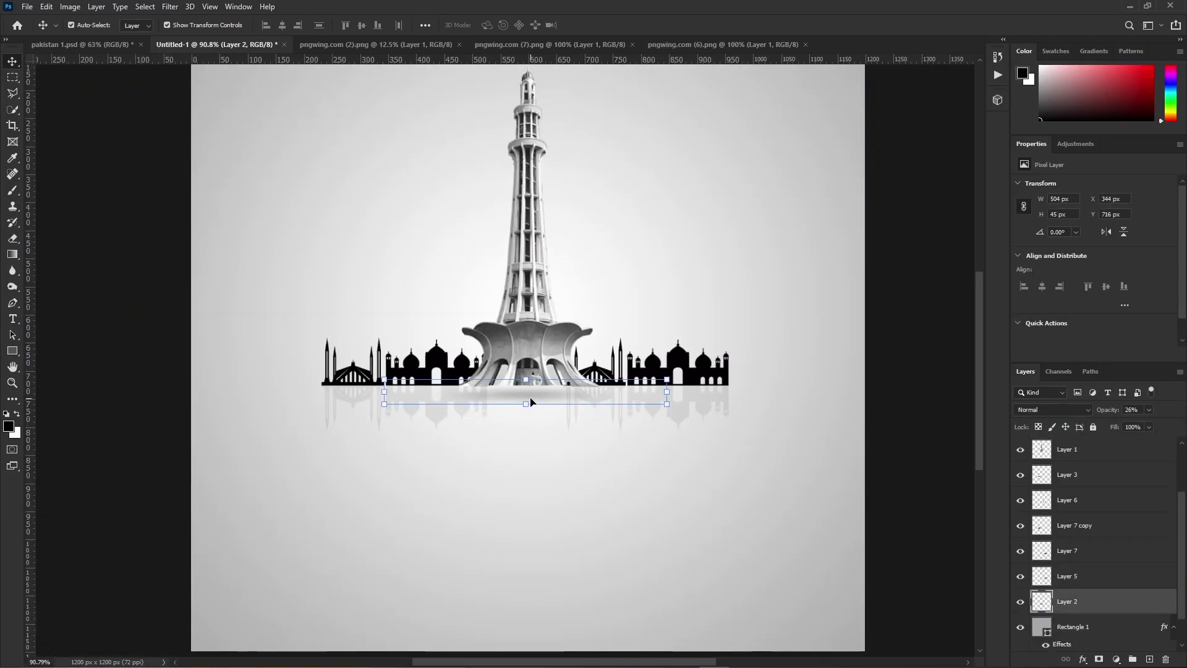
Step: Narrow the tower's shadow symmetrically to about 260 px wide
left_click_drag(668, 393, 646, 391)
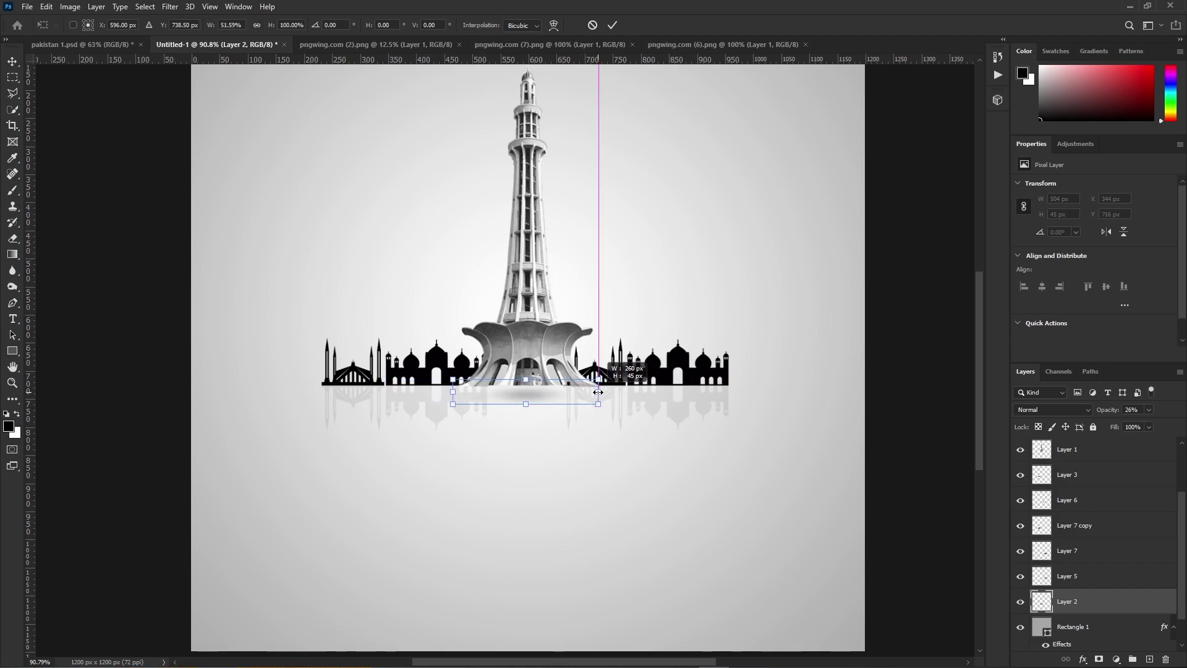
left_click(692, 441)
scroll(506, 443, "down", 2)
Step: Erase the end of the left domed mosque's reflection beside the tower's shadow, using a 60 px eraser
scroll(486, 445, "up", 10)
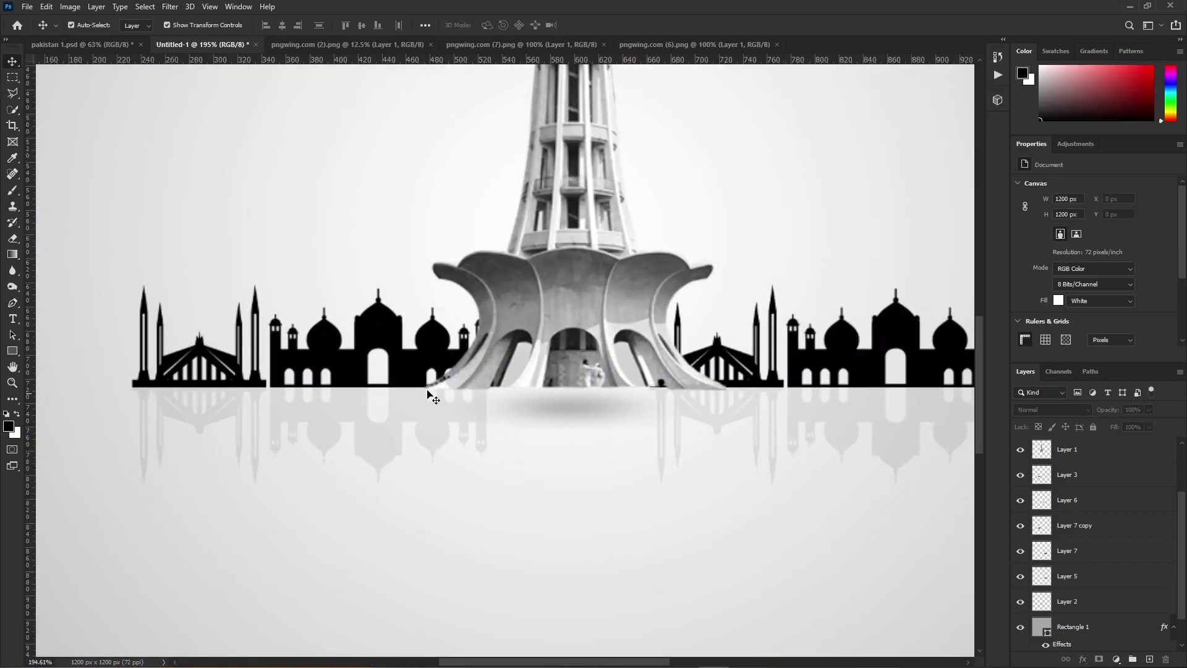
left_click(380, 434)
key("e")
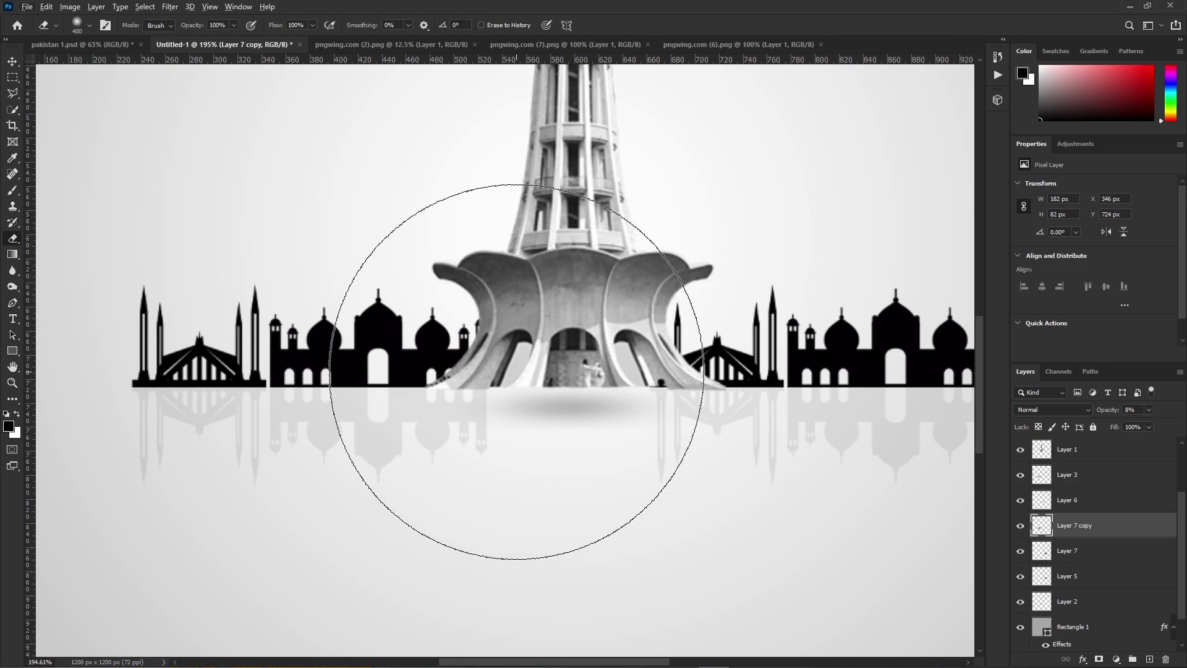
scroll(495, 371, "down", 1)
key("bracketleft")
key("bracketleft")
key("bracketleft")
key("bracketleft")
key("bracketleft")
key("bracketleft")
key("bracketleft")
key("bracketleft")
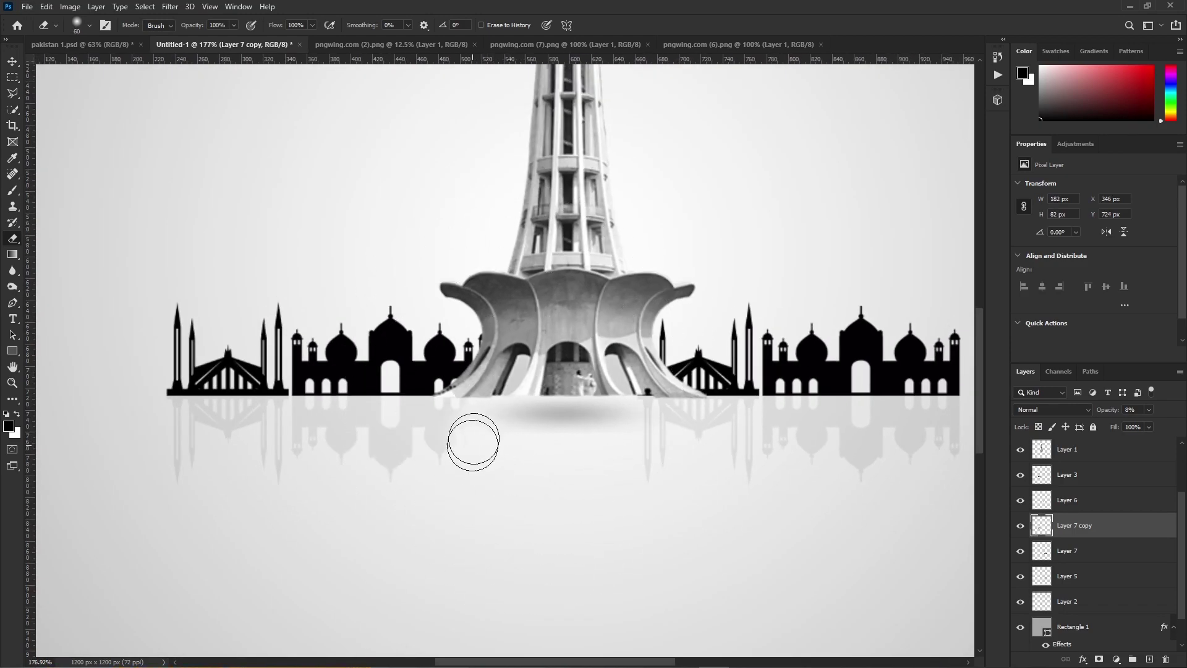
Step: Erase the part of the right four-minaret reflection that lies beneath the tower's base
key("v")
key("alt+bracketleft")
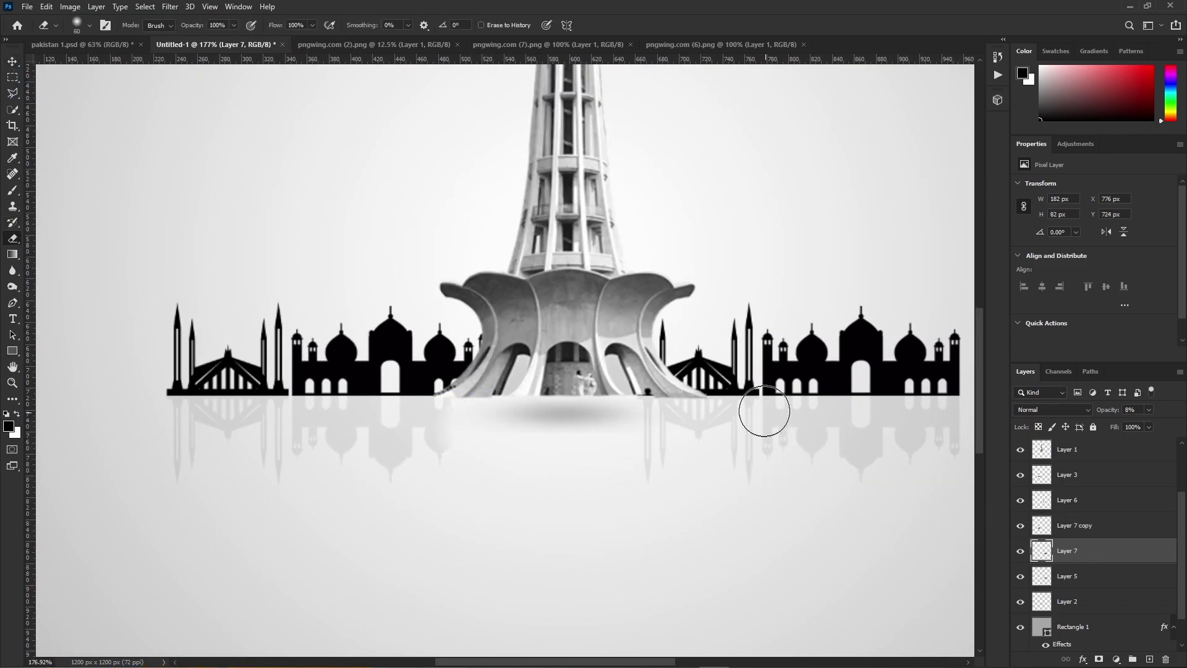
left_click(718, 418)
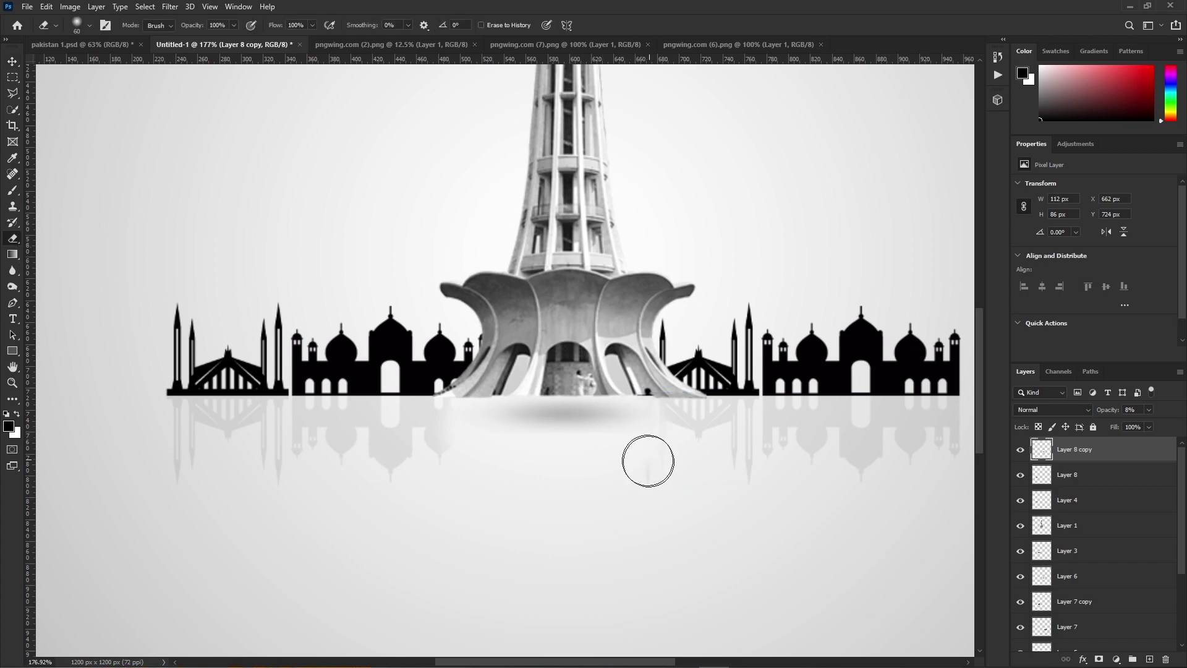
key("ctrl+0")
scroll(531, 436, "up", 6)
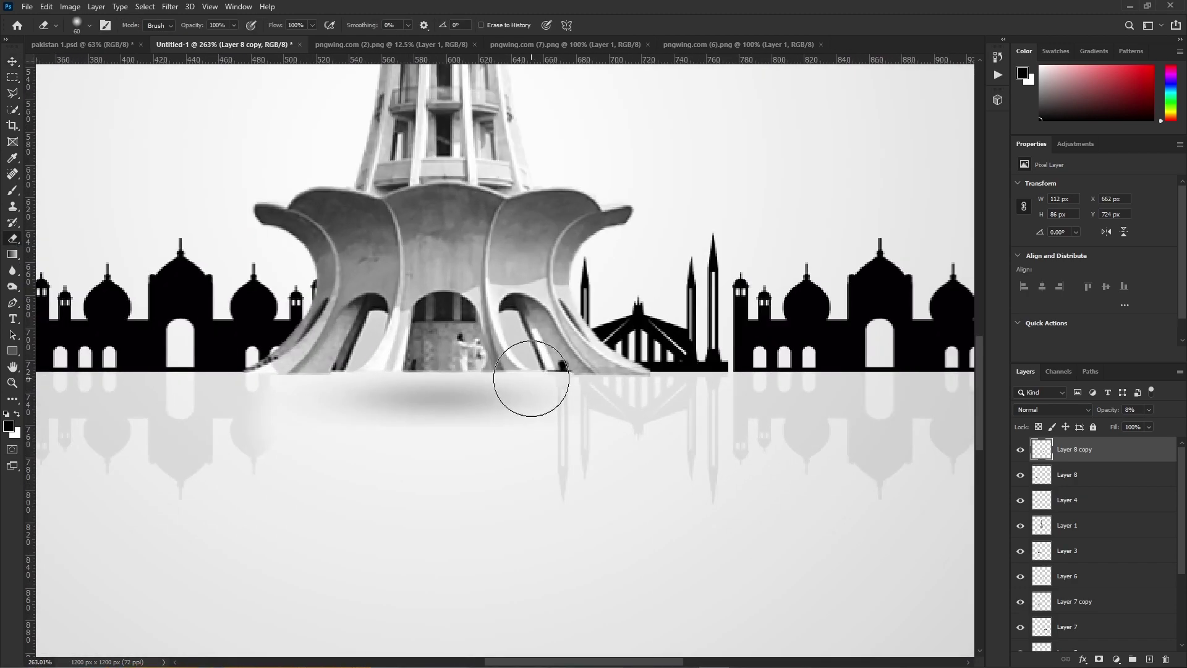
scroll(470, 488, "down", 6)
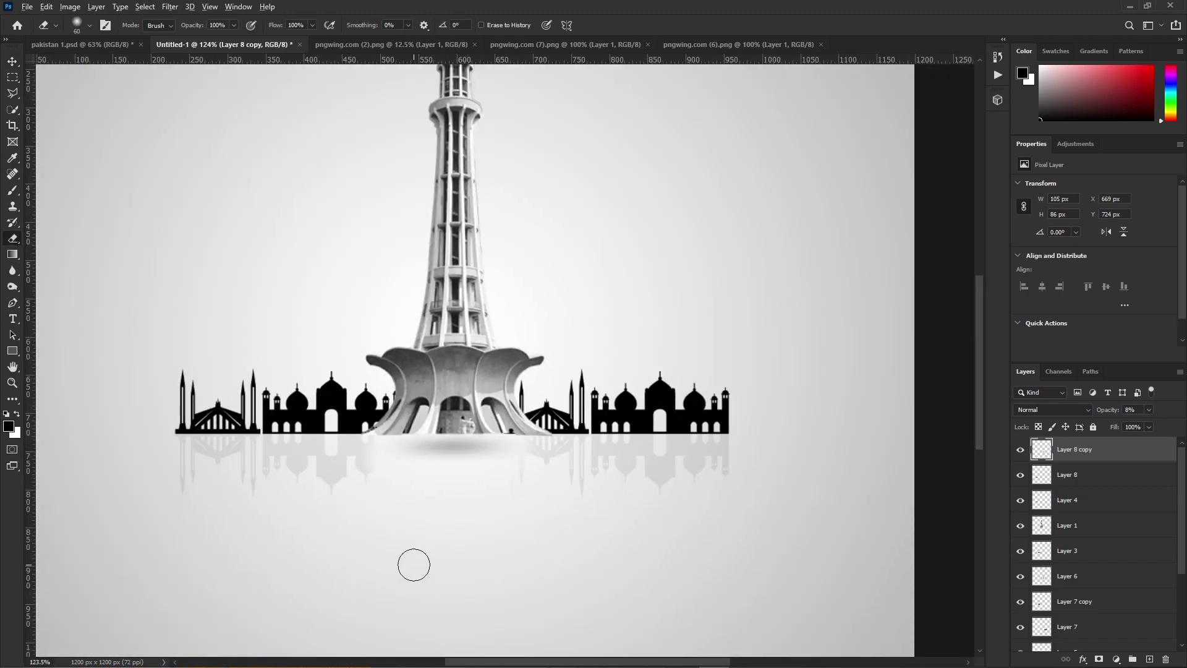
key("v")
left_click(162, 544)
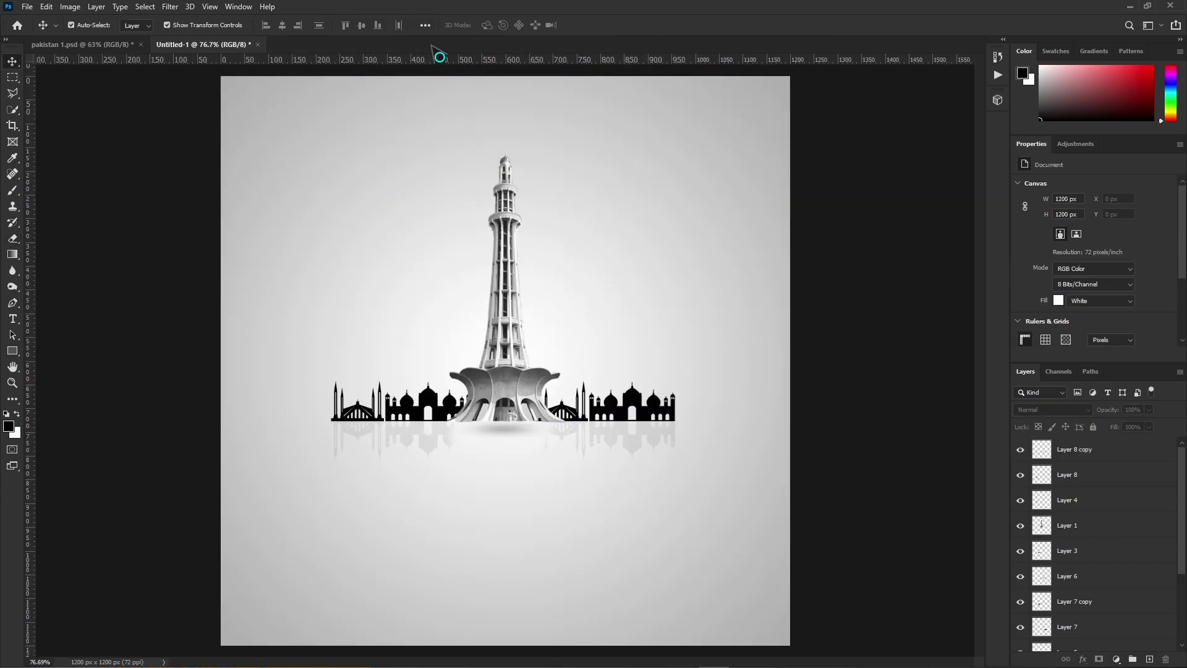
Step: Place the Pakistan flag image pngwing.com (3) in the poster at the upper right of the tower
left_click(27, 6)
left_click(41, 32)
double_click(606, 116)
left_click_drag(458, 316, 649, 284)
left_click_drag(644, 279, 654, 193)
Step: Draw a tall, thin flagpole rectangle about 14 × 726 px beside the flag and fill it with grey
left_click(40, 360)
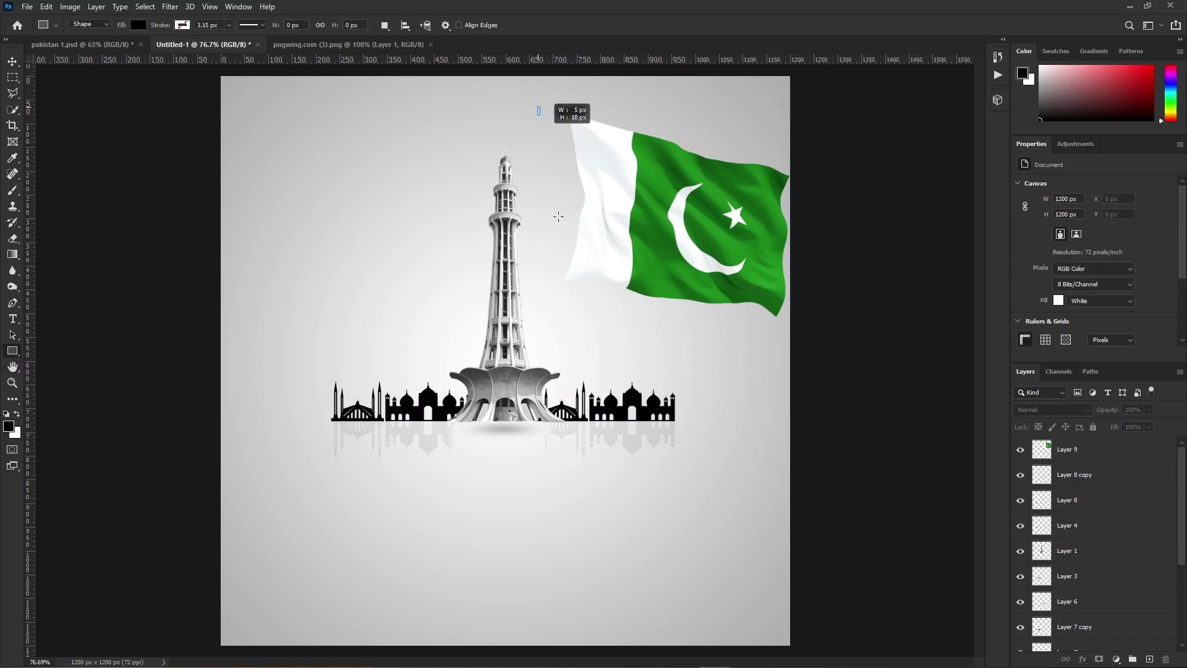
left_click_drag(544, 452, 544, 452)
left_click(1024, 222)
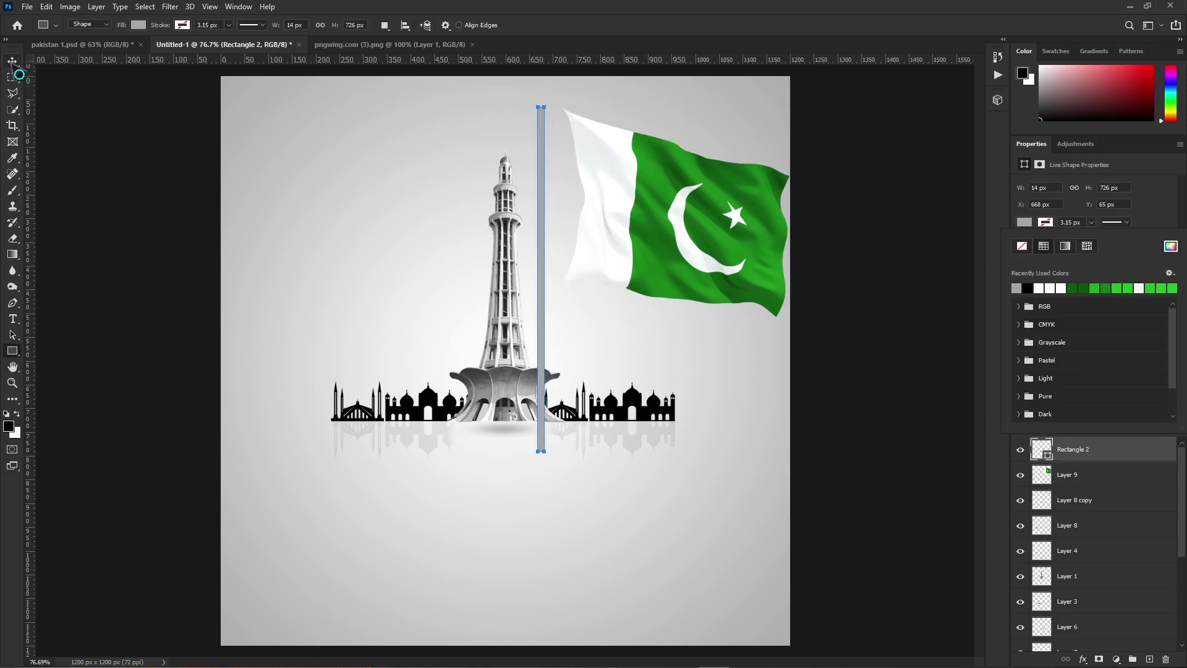
Step: Draw a small grey circle about 18 px wide as a rounded cap on top of the flagpole
left_click(9, 66)
left_click(597, 283)
left_click(541, 239)
left_click(124, 327)
right_click(12, 350)
left_click(51, 363)
scroll(538, 133, "up", 1)
scroll(543, 128, "up", 5)
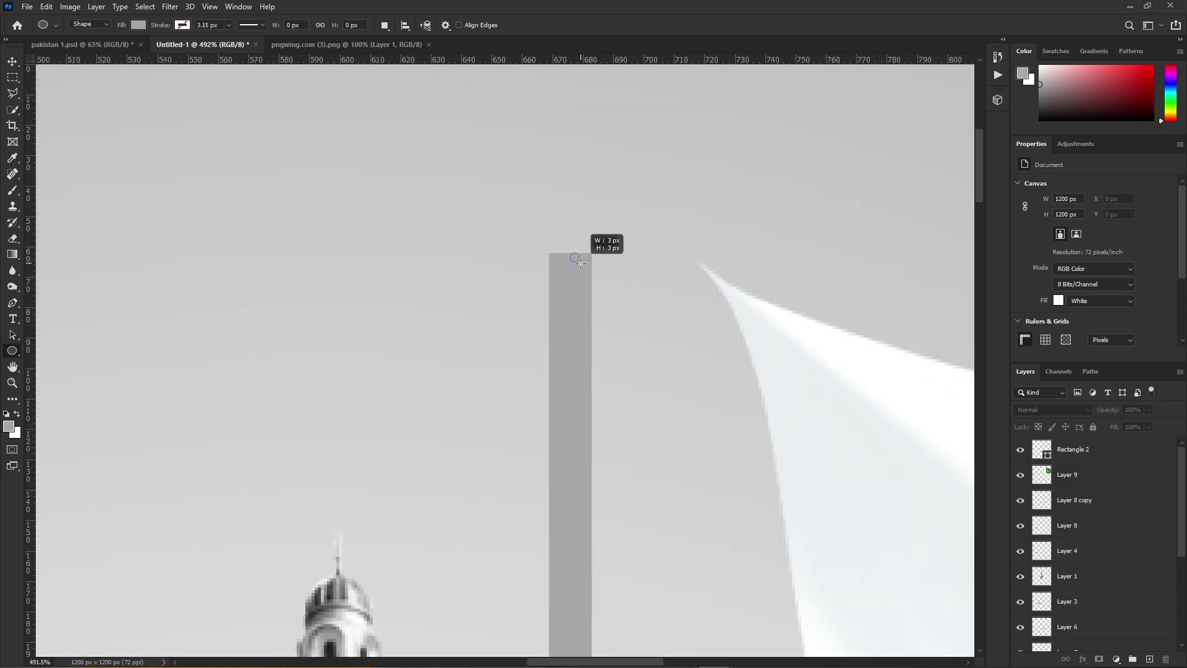
left_click_drag(593, 280, 599, 256)
key("Return")
left_click(670, 184)
scroll(665, 368, "down", 3)
left_click(630, 326)
scroll(635, 369, "down", 4)
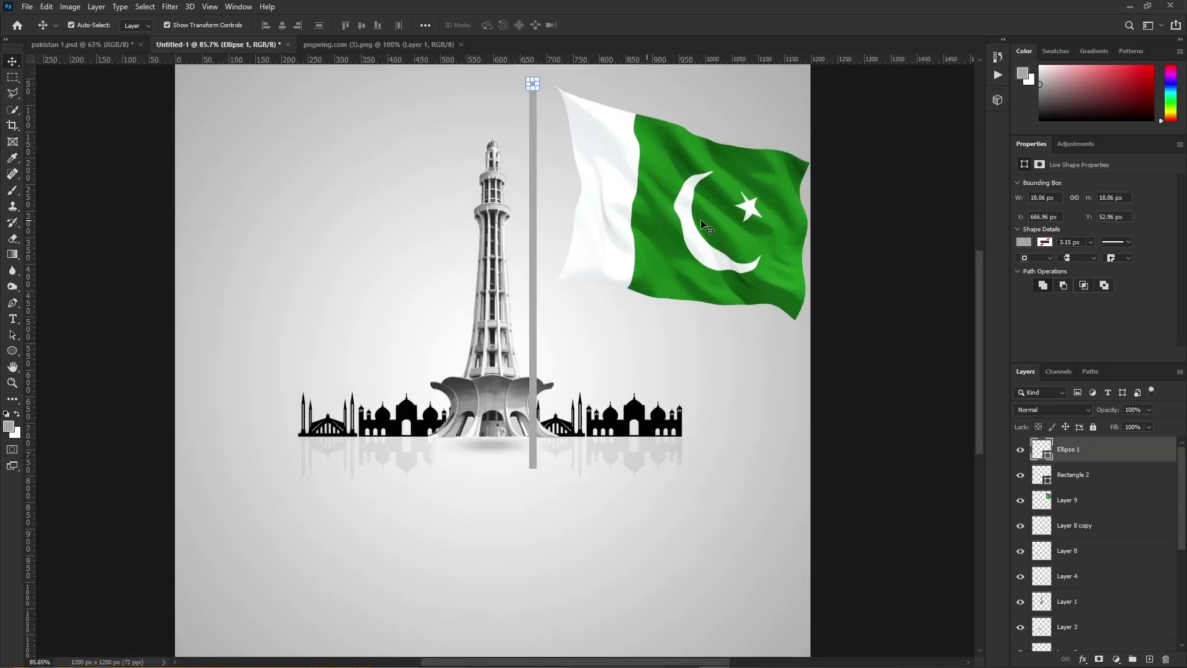
Step: Move the flag up against the flagpole so its upper corner meets the pole just below the cap
scroll(625, 217, "up", 3)
left_click(533, 272)
left_click_drag(695, 287, 673, 320)
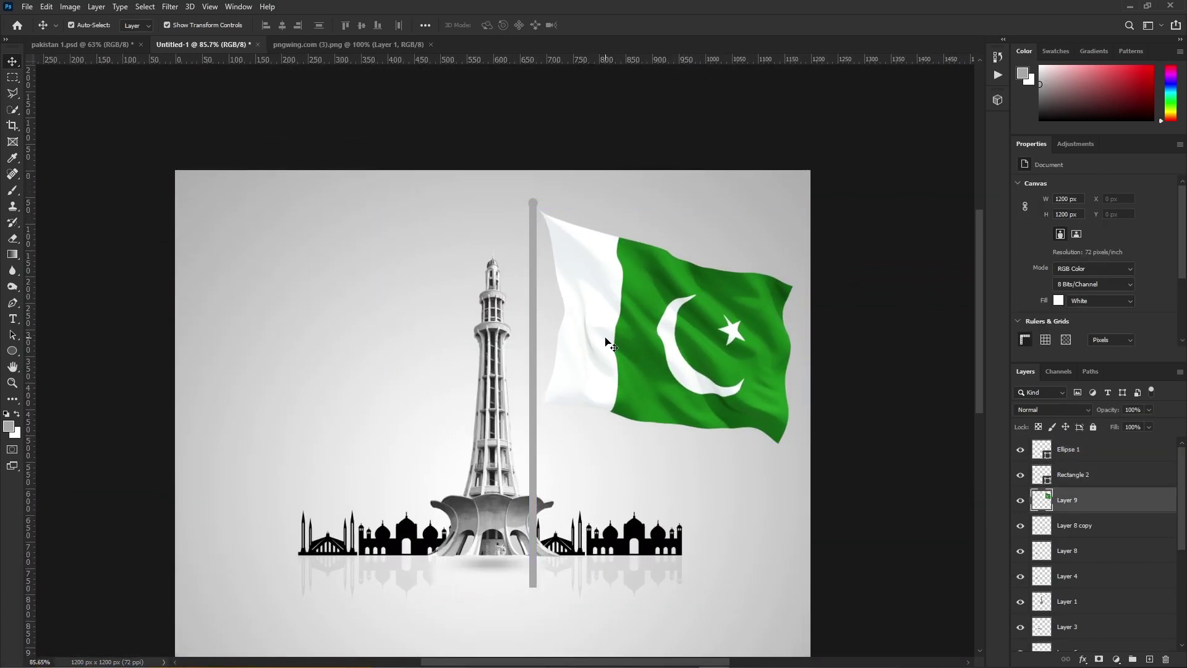
left_click_drag(1073, 499, 1092, 614)
left_click(909, 365)
Step: Merge the pole cap, flagpole and flag layers into a single layer
left_click(533, 203)
left_click(534, 258, "shift")
left_click(655, 298, "shift")
right_click(1089, 461)
left_click(950, 509)
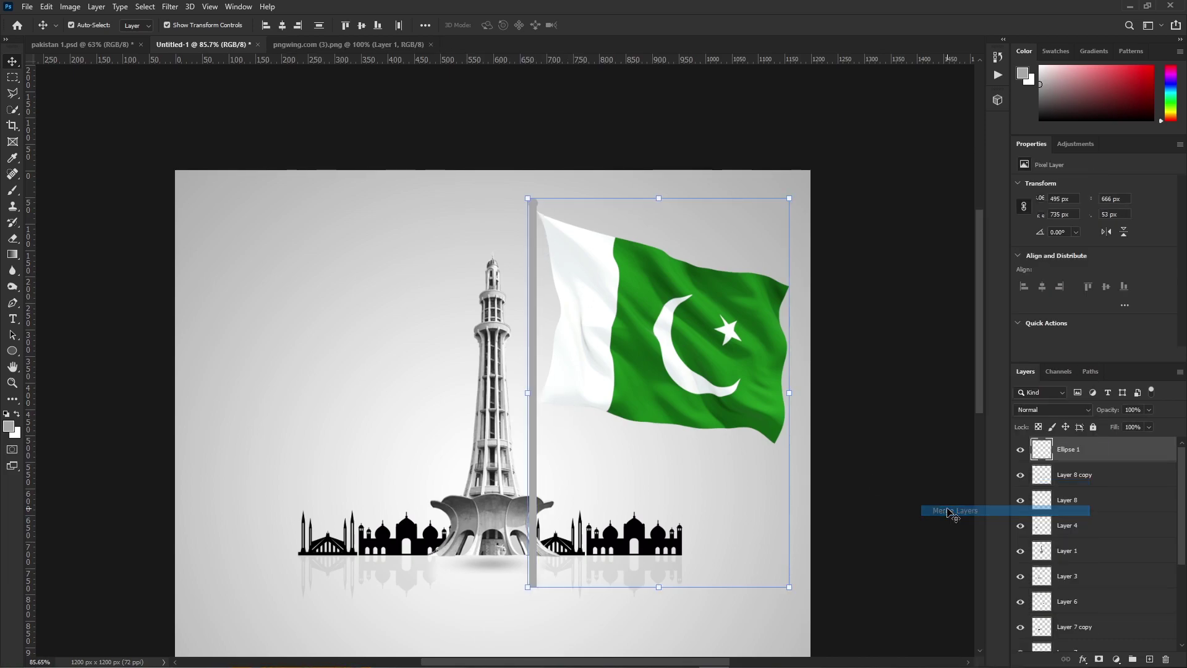
Step: Scale the merged flag down to about 110 × 163 px and stand it on the skyline's baseline, right of the tower
left_click_drag(789, 392, 588, 392)
left_click(529, 396)
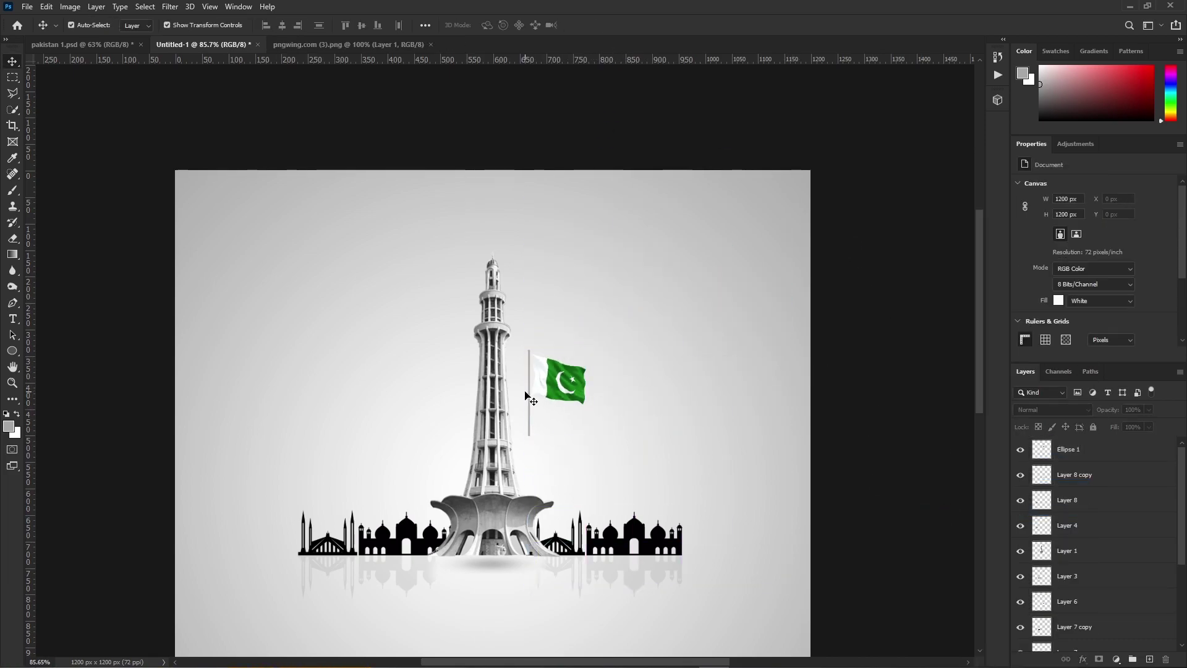
left_click_drag(580, 496, 583, 500)
scroll(579, 547, "up", 10)
left_click_drag(570, 442, 565, 343)
scroll(572, 334, "down", 2)
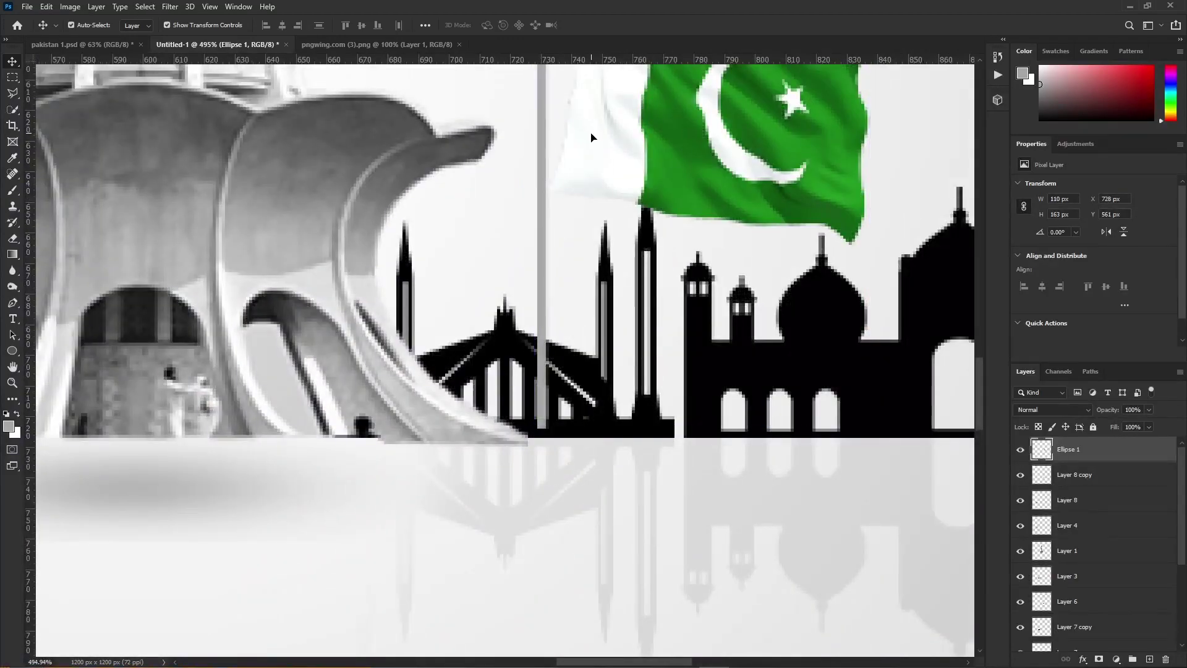
left_click_drag(595, 134, 590, 153)
scroll(617, 399, "down", 4)
left_click(621, 411)
left_click_drag(600, 418, 603, 422)
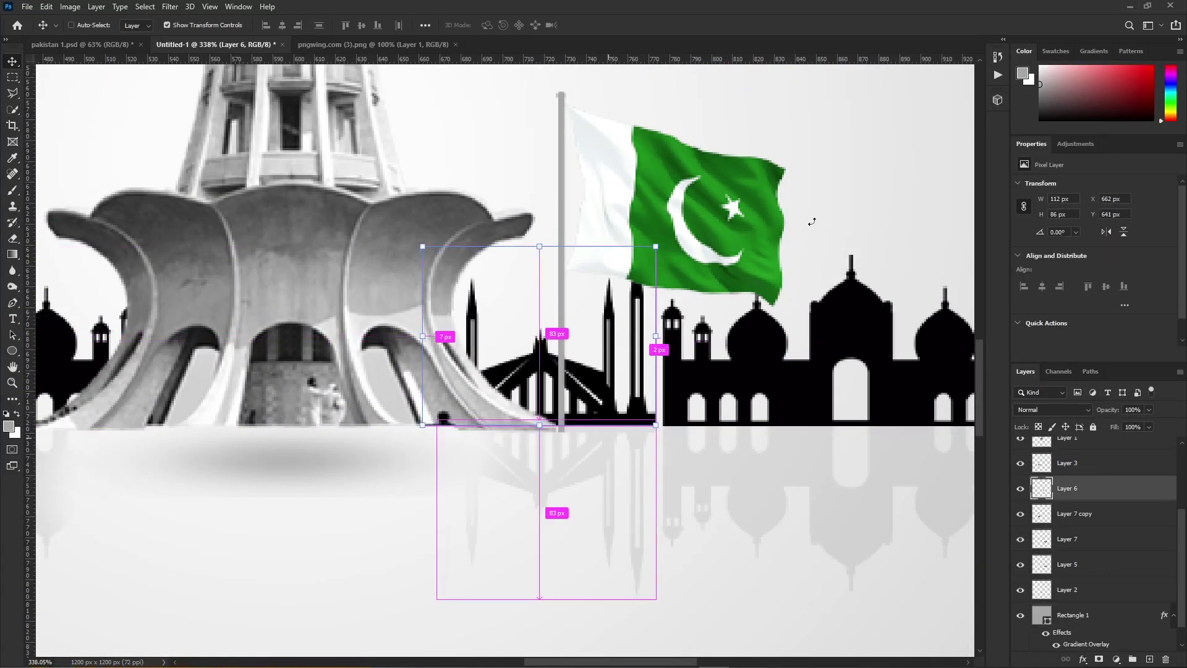
key("ctrl+z")
key("ctrl+z")
key("ctrl+z")
scroll(730, 244, "down", 5)
left_click(46, 7)
left_click(59, 32)
scroll(649, 309, "up", 5)
scroll(593, 426, "down", 13)
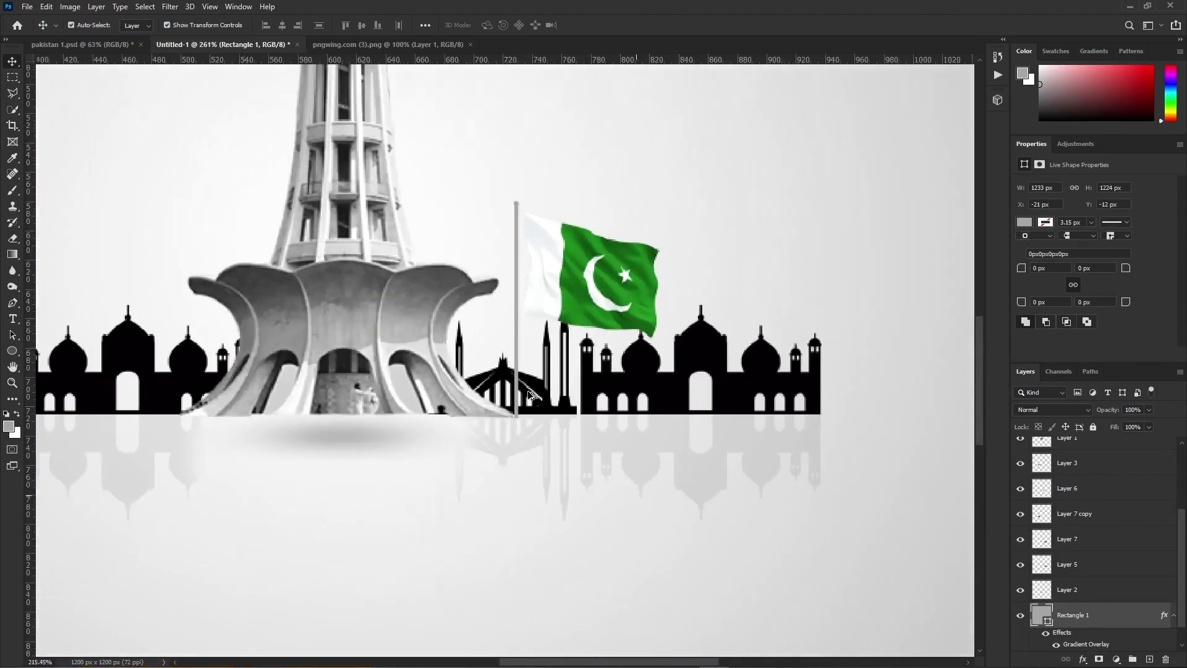
Step: Scale the right flag to about 103 × 153 px, keeping its pole on the skyline's baseline
left_click(599, 367)
mouse_move(626, 338)
left_mouse_down()
mouse_move(640, 319)
mouse_move(626, 338)
left_mouse_up()
left_click(612, 26)
left_click(764, 443)
left_click(612, 362)
left_click(612, 25)
left_click(730, 321)
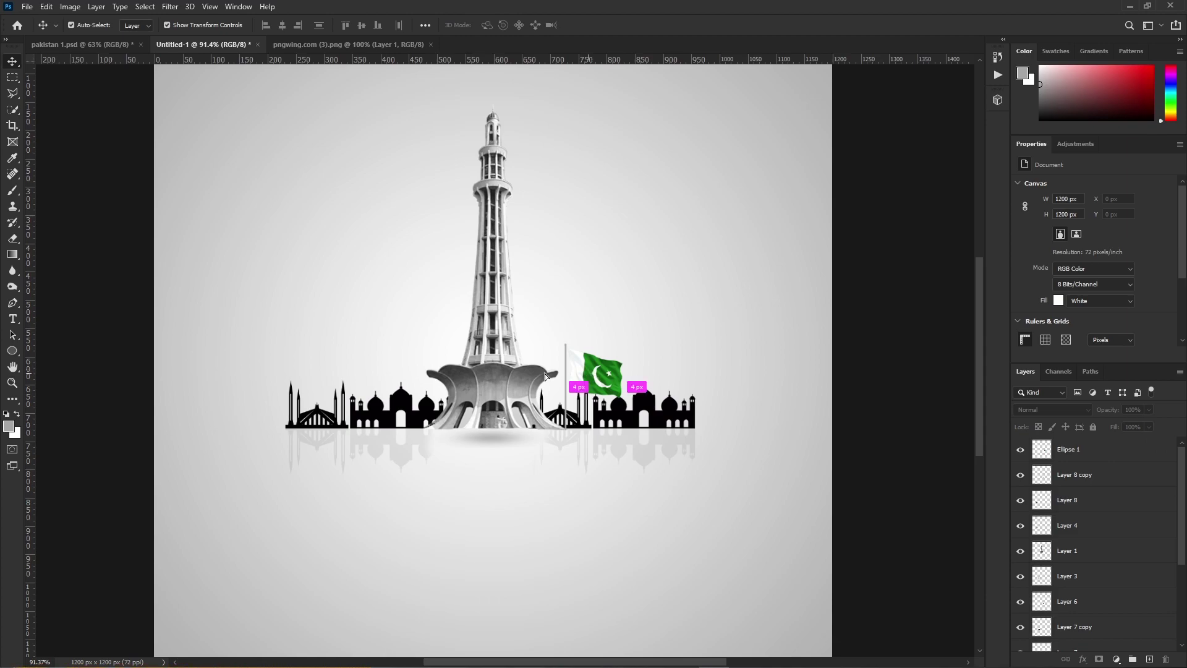
Step: Duplicate the flag and place the copy over the left side of the tower's base
scroll(420, 430, "up", 13)
mouse_move(441, 381)
left_mouse_down()
mouse_move(417, 395)
mouse_move(435, 394)
left_mouse_up()
scroll(483, 463, "down", 13)
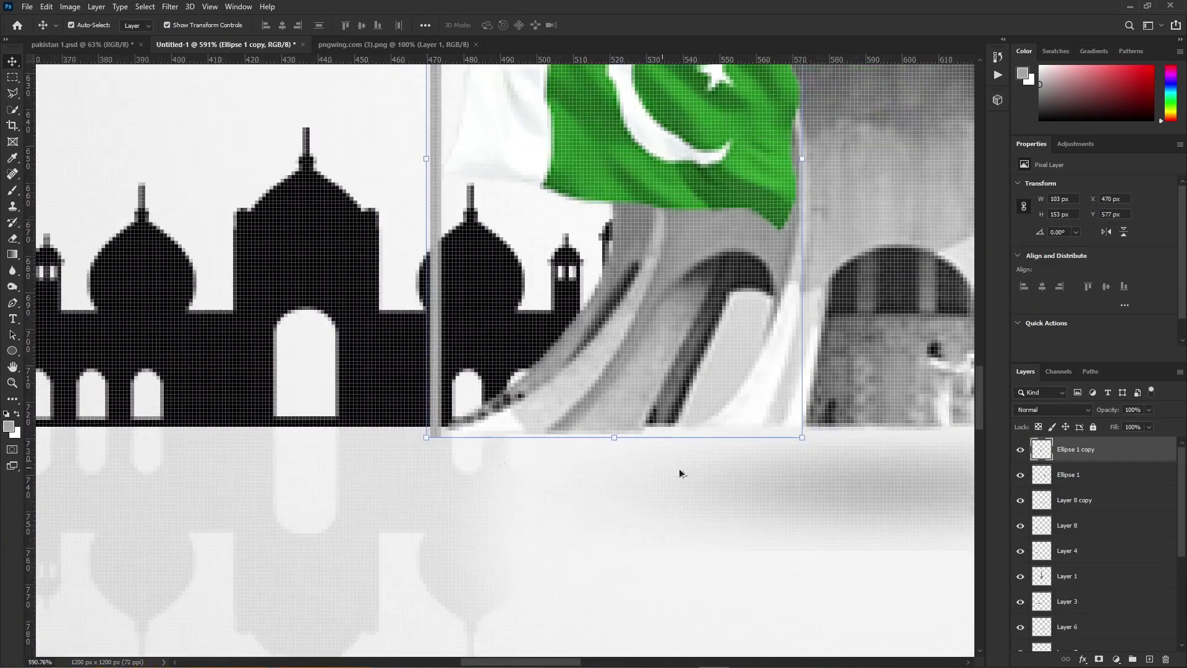
scroll(848, 492, "down", 2)
Step: Mirror the flag copy horizontally and stand its pole on the left skyline's baseline, matching the right flag
scroll(428, 371, "up", 15)
left_click_drag(512, 369, 288, 369)
scroll(657, 505, "down", 3)
scroll(658, 504, "up", 3)
scroll(250, 500, "up", 5)
left_click_drag(248, 500, 254, 498)
scroll(618, 549, "down", 10)
left_click(620, 549)
scroll(620, 552, "down", 3)
left_click(800, 443)
scroll(800, 443, "up", 1)
Step: Close the flag image, open the water splash image pngwing.com (4) and place it rotated in the poster across the tower's base
left_click(431, 45)
left_click(27, 7)
left_click(48, 32)
left_click(545, 124)
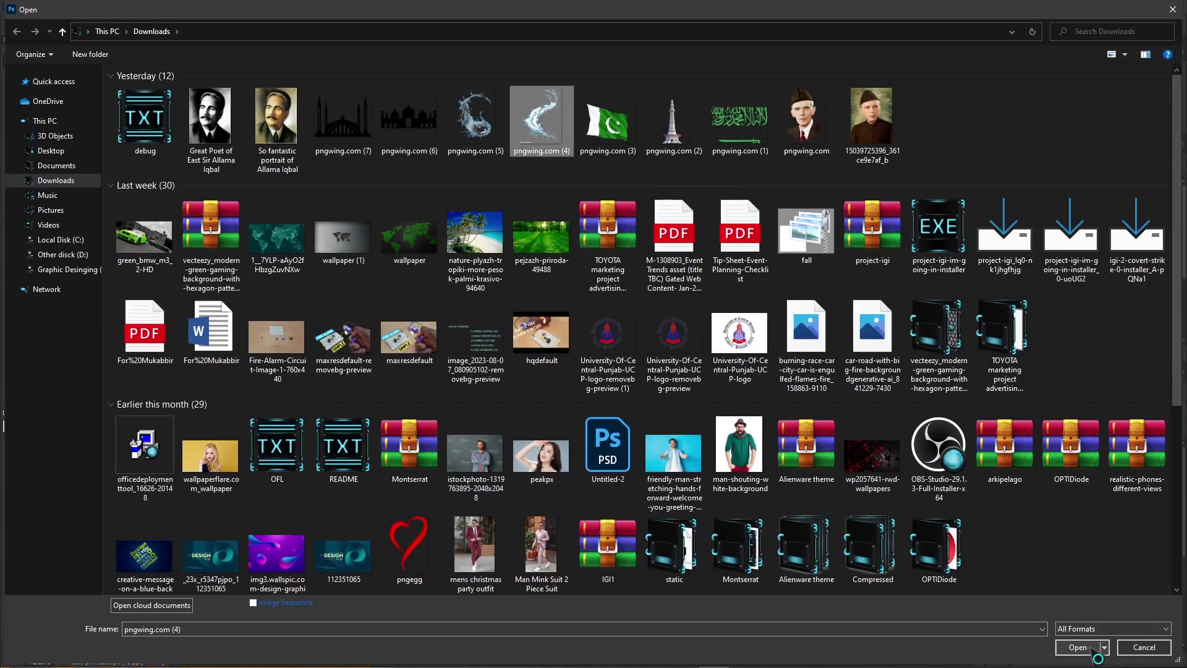
left_click(1093, 649)
left_click_drag(467, 368, 557, 307)
left_click_drag(686, 135, 539, 104)
left_click_drag(651, 283, 564, 334)
key("Return")
Step: Remove the blue colour from the water splash with an image adjustment, making it grey
left_click(71, 7)
mouse_move(93, 38)
left_click(225, 128)
left_click(1035, 123)
left_click(494, 541)
left_click(486, 550)
Step: Erase the slanted white watermark text below the water splash with a 60 px eraser
scroll(486, 540, "up", 5)
left_click(13, 239)
scroll(490, 517, "down", 1)
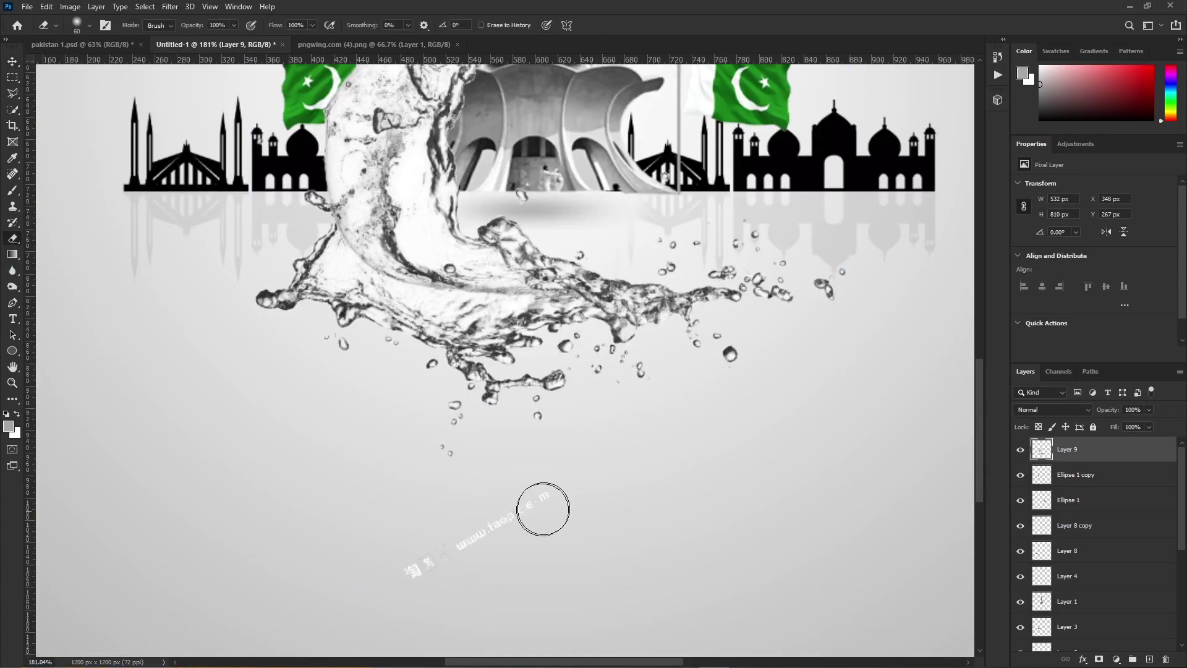
Step: Rotate and scale the water splash to about 582 × 409 px across the right skyline and tower base
left_click(15, 62)
key("ctrl+0")
left_click_drag(455, 243, 499, 166)
left_click_drag(689, 308, 619, 179)
Step: Duplicate the water splash twice towards the left, spreading three overlapping splashes along the skyline
left_click_drag(547, 389, 351, 397)
left_click_drag(417, 215, 399, 252)
left_click_drag(368, 409, 303, 408)
left_click(613, 25)
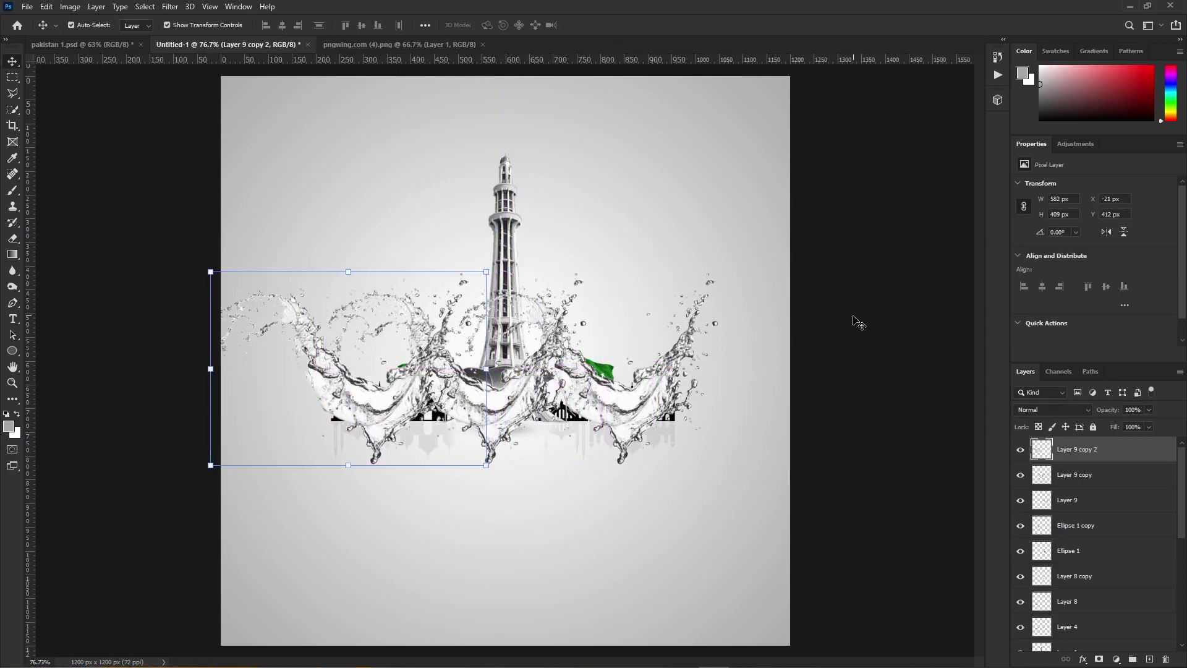
Step: Move the three water splash layers directly above the background rectangle, behind the tower, flags and mosques
left_click(542, 413)
left_click(1076, 449, "shift")
left_click_drag(1075, 449, 1069, 586)
left_click(857, 383)
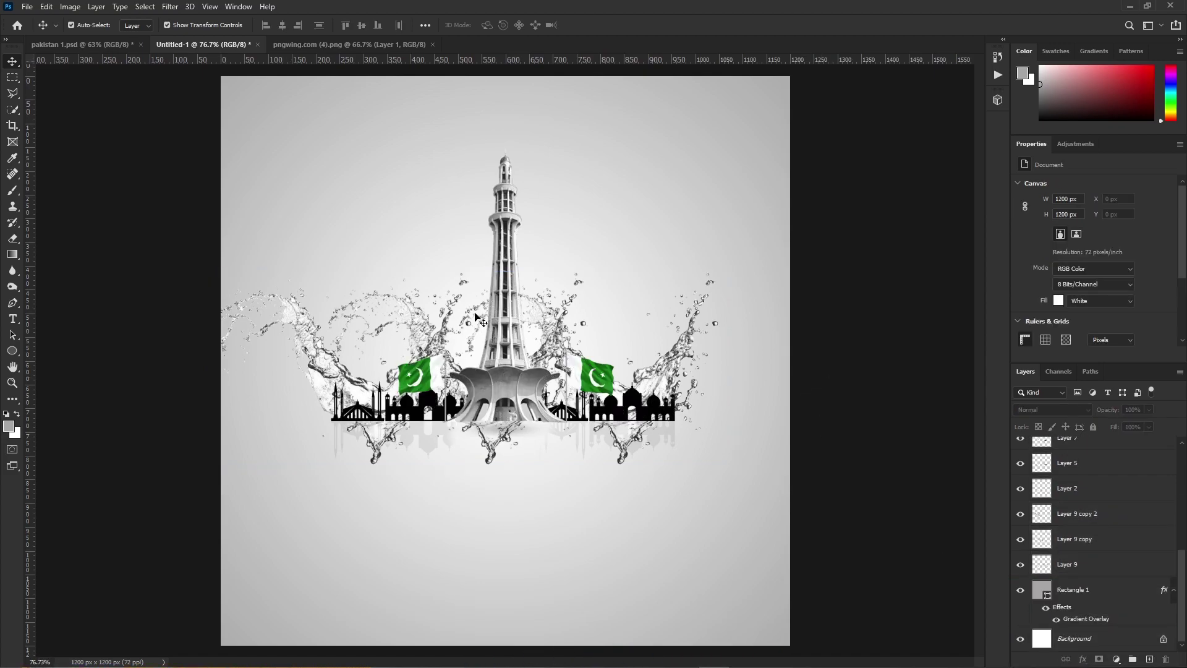
scroll(624, 457, "up", 3)
left_click(630, 426)
left_click(433, 423, "shift")
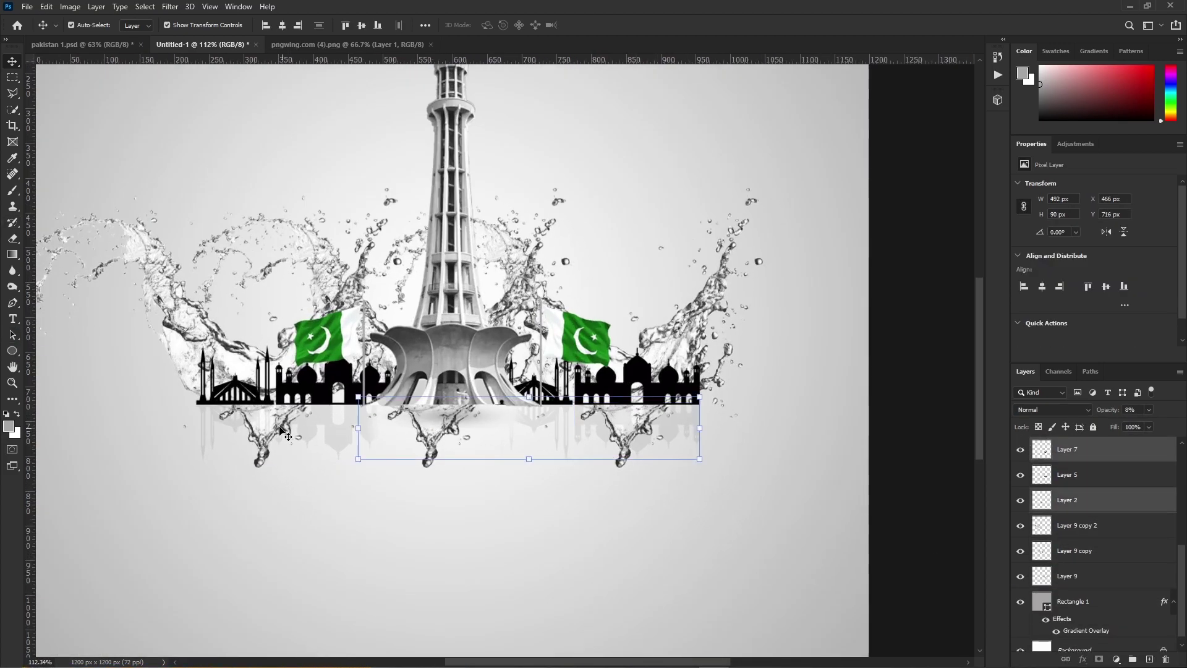
left_click(643, 495)
left_click(680, 321)
left_click(155, 295, "shift")
scroll(1044, 546, "down", 1)
left_click(1060, 541, "shift")
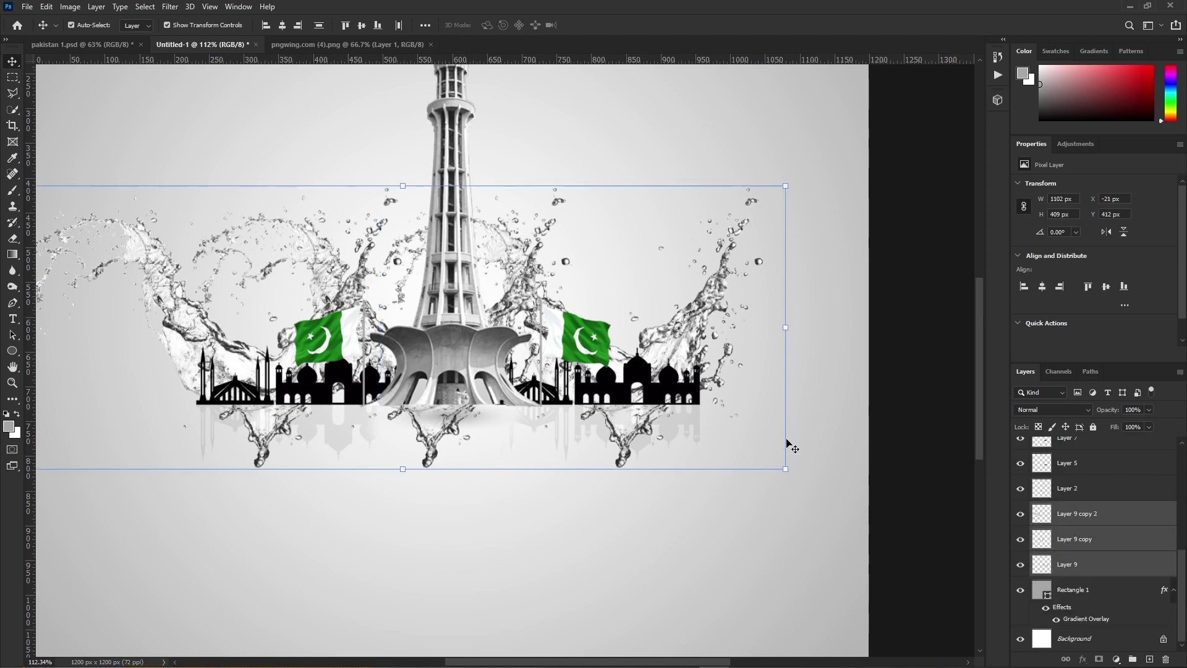
right_click(1114, 518)
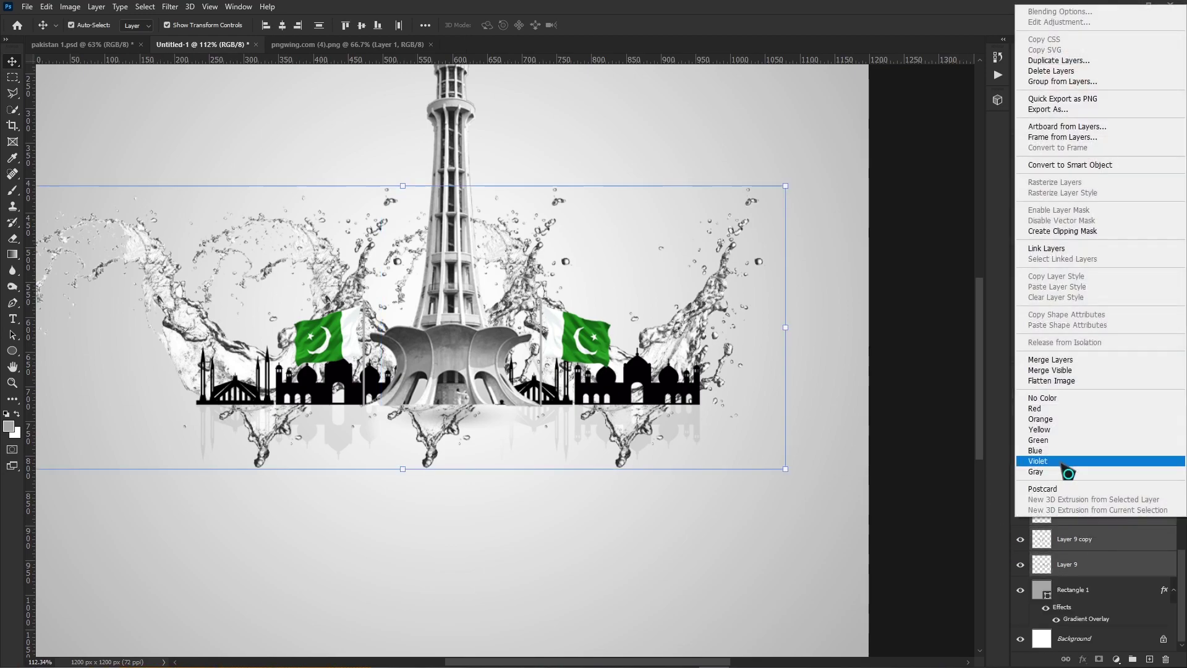
left_click(934, 409)
Step: Erase the right and left splashes' tips below the skyline and the left splash's outer curl, using the 60 px eraser
key("e")
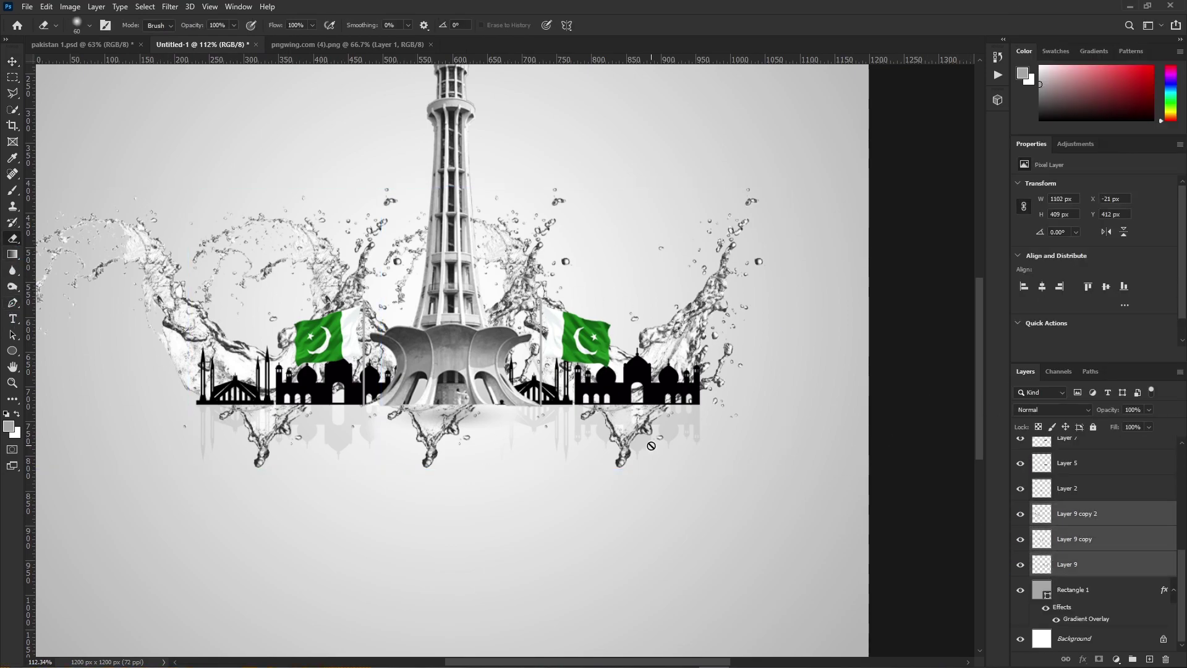
left_click(646, 445, "ctrl")
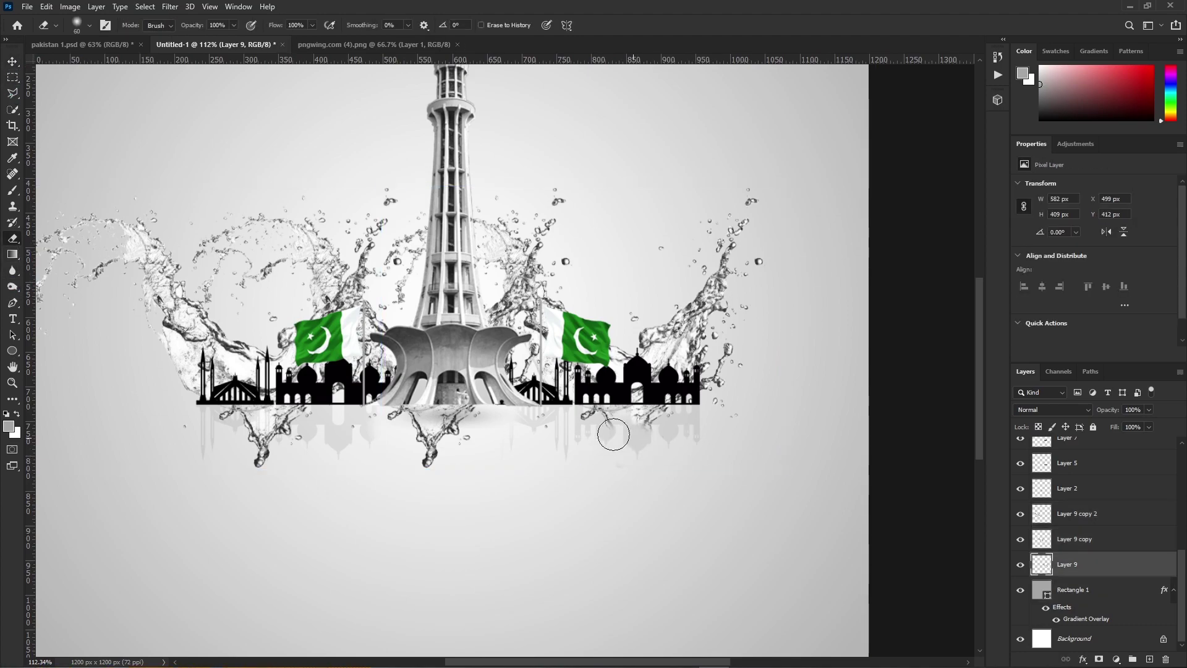
scroll(670, 424, "down", 3)
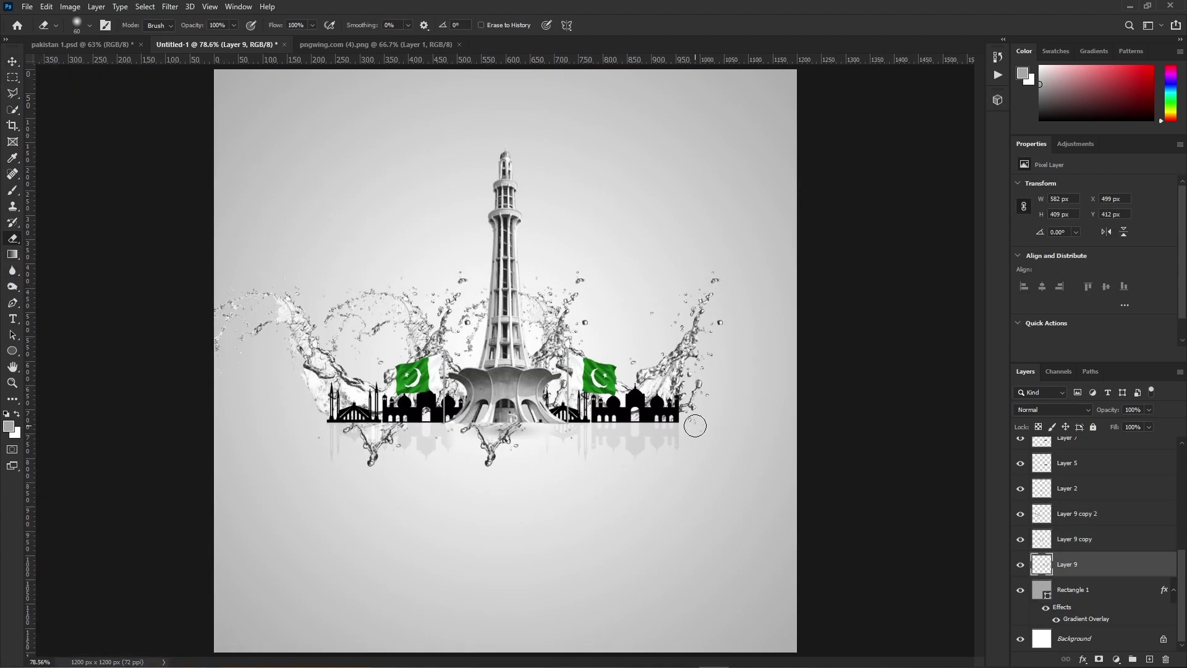
scroll(293, 377, "up", 1)
left_click(219, 299, "ctrl")
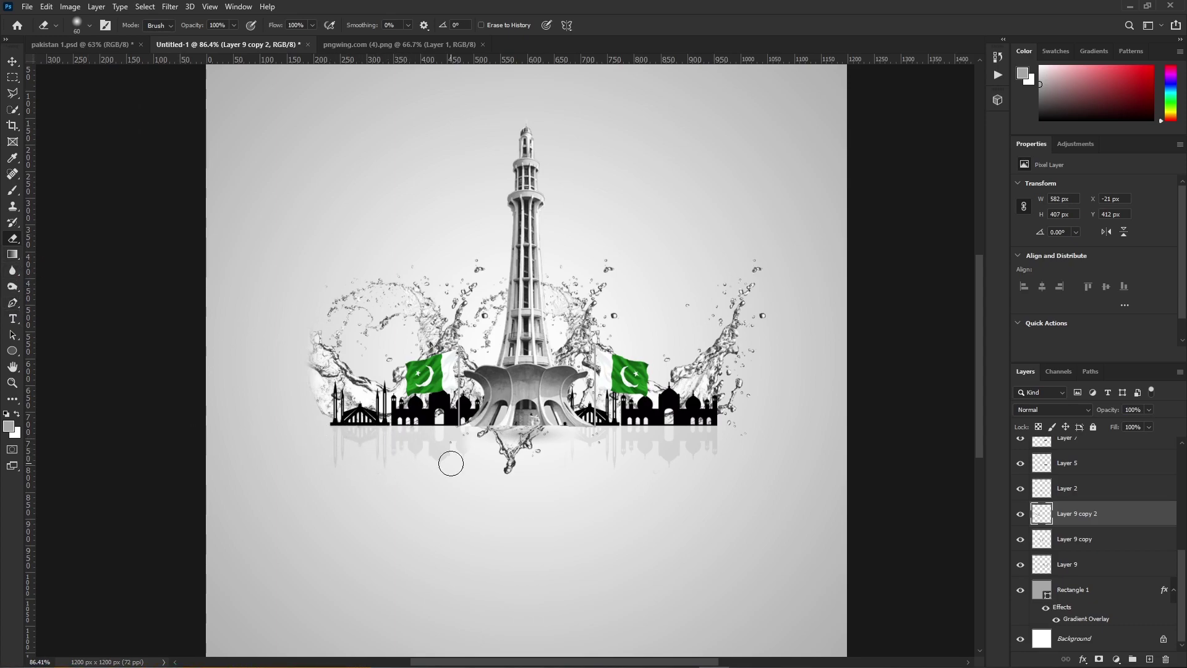
Step: Erase the tip of the middle water splash that hangs below the tower's base
left_click(13, 61)
left_click(508, 467)
left_click(12, 239)
left_click_drag(493, 461, 540, 474)
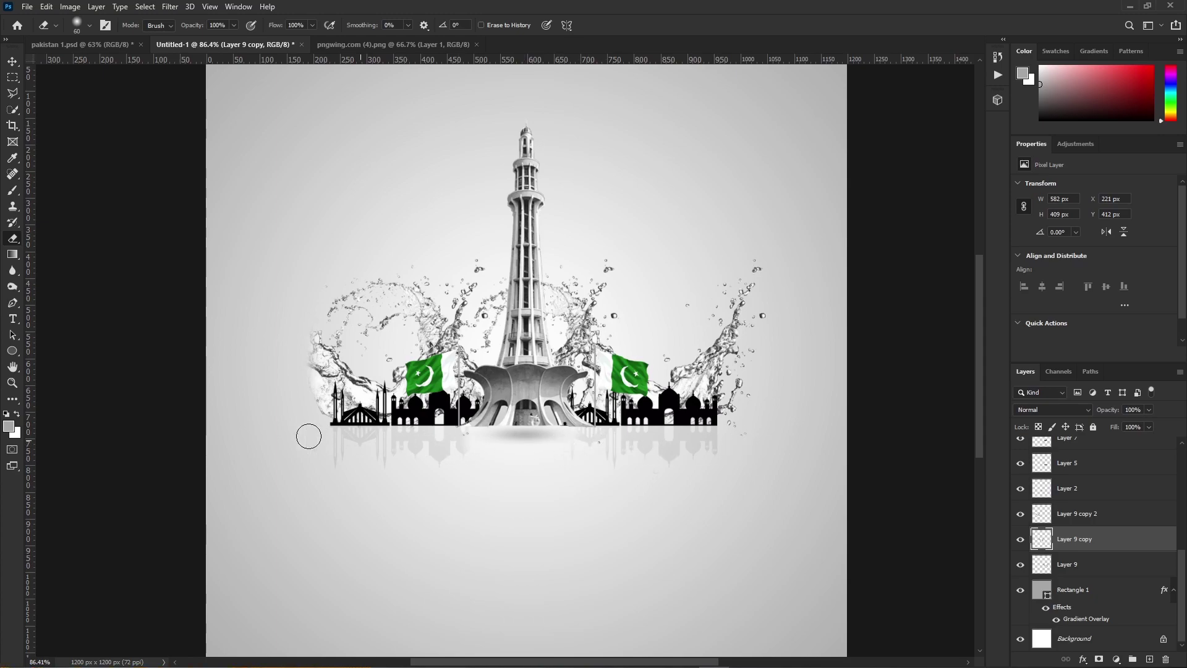
Step: Shift the water splashes lower so they sit closer behind the skyline
left_click(10, 63)
left_click(600, 492)
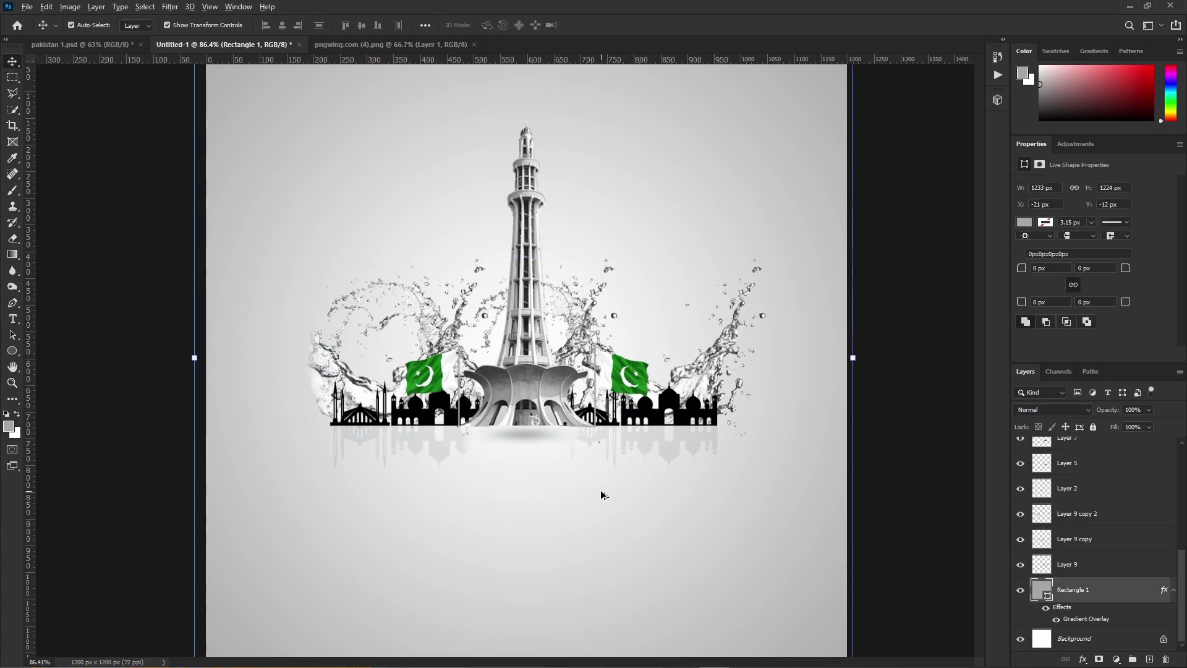
scroll(624, 479, "down", 3)
left_click(756, 390)
scroll(753, 390, "up", 2)
left_click_drag(384, 321, 524, 328)
left_click_drag(297, 360, 297, 371)
Step: Erase the parts of the left, right and middle splashes that extend below the skyline's baseline
key("e")
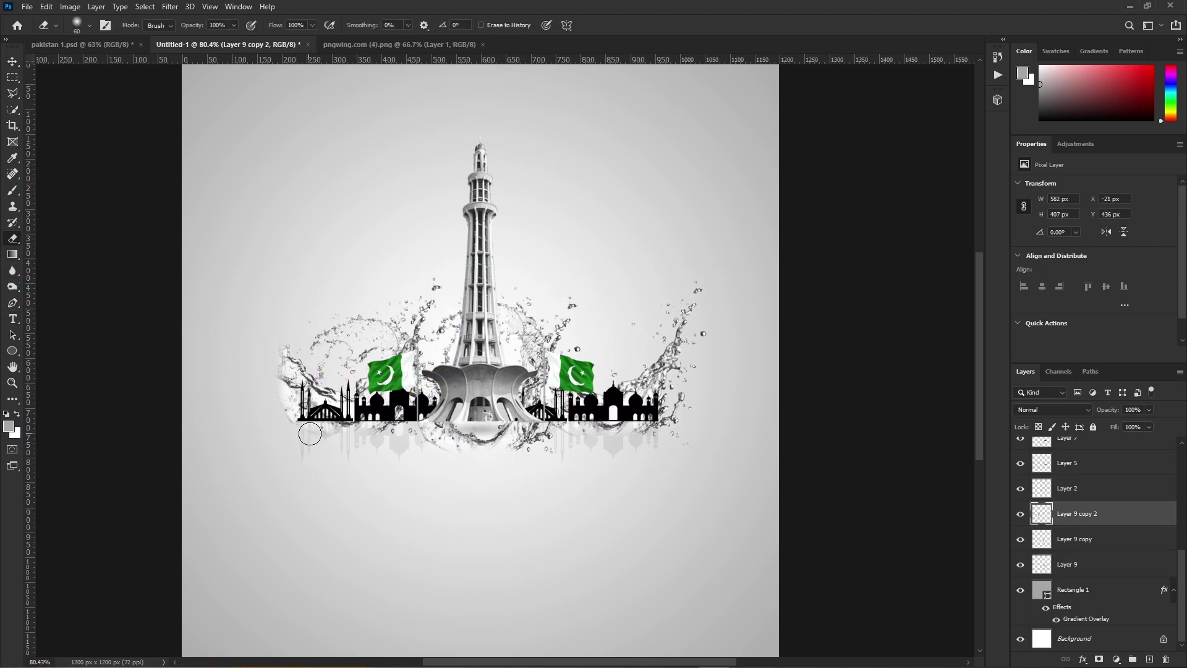
left_click(12, 62)
left_click(667, 358)
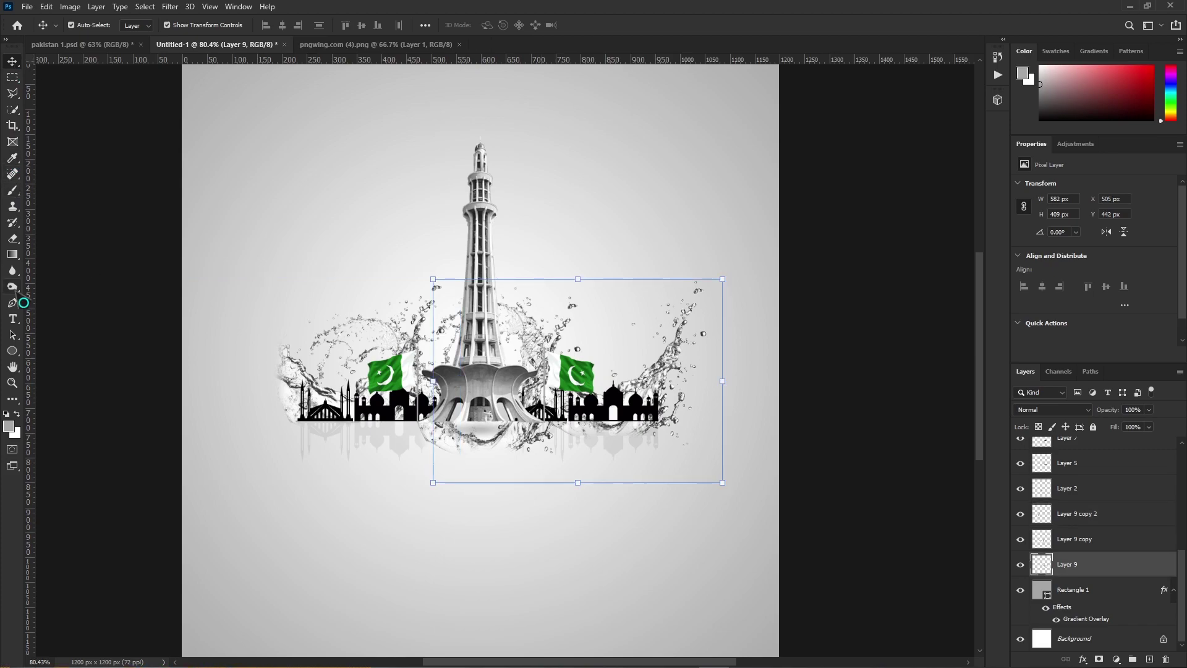
left_click(13, 238)
left_click_drag(662, 434, 645, 435)
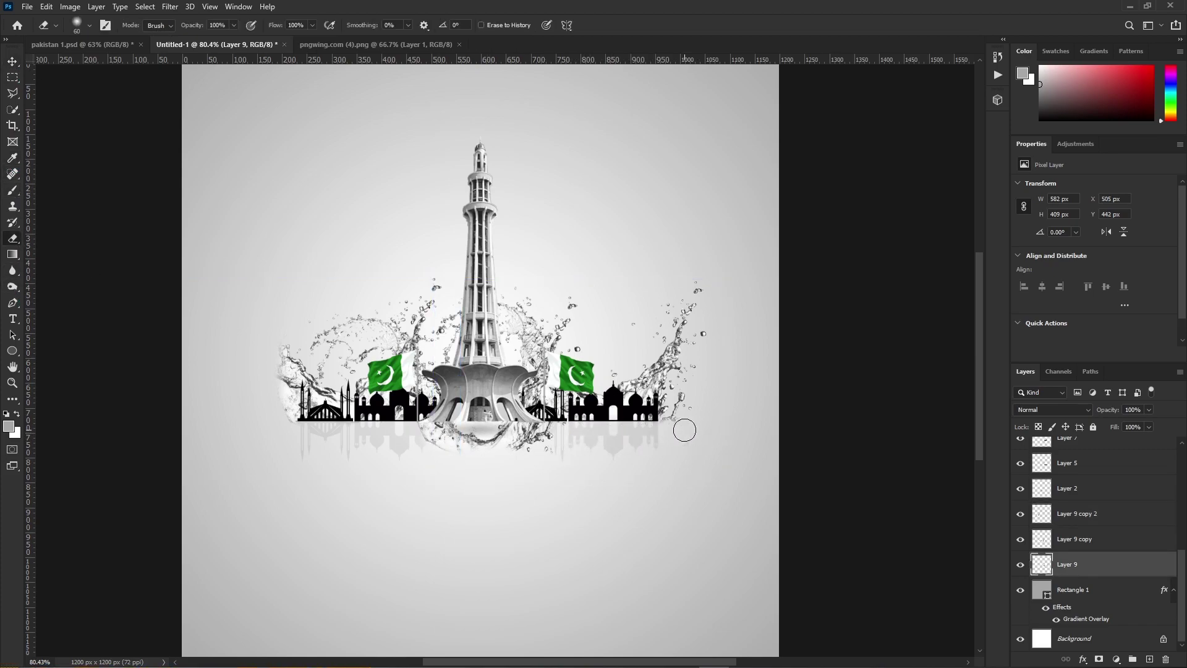
left_click(511, 435, "ctrl")
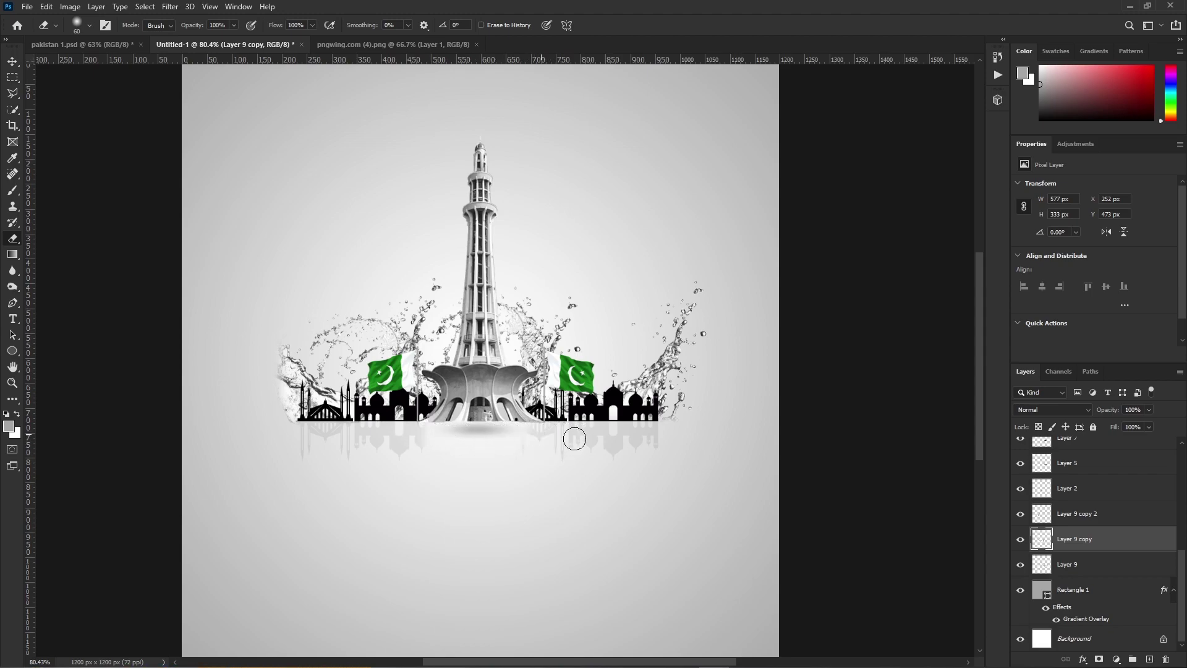
left_click(11, 66)
left_click(835, 243)
Step: Select all artwork layers except the background and move them down together by about 31 px
scroll(835, 244, "down", 2)
scroll(675, 545, "up", 2)
scroll(674, 545, "down", 1)
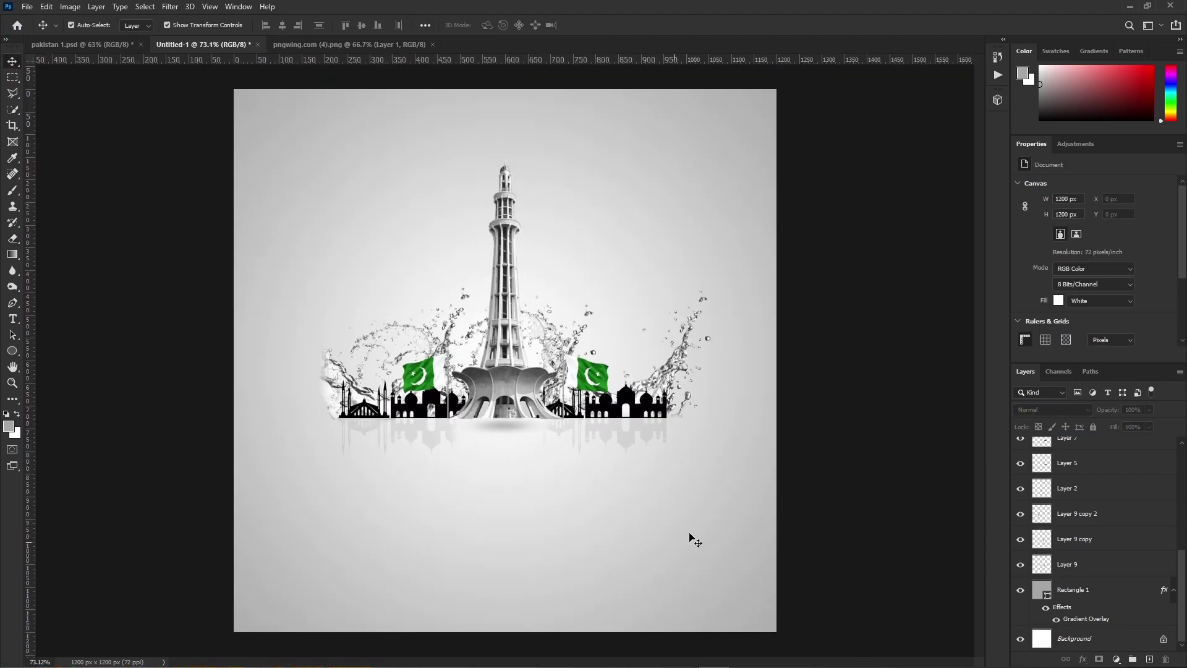
scroll(585, 374, "down", 2)
scroll(581, 378, "up", 3)
scroll(577, 381, "down", 3)
left_click_drag(834, 137, 321, 420)
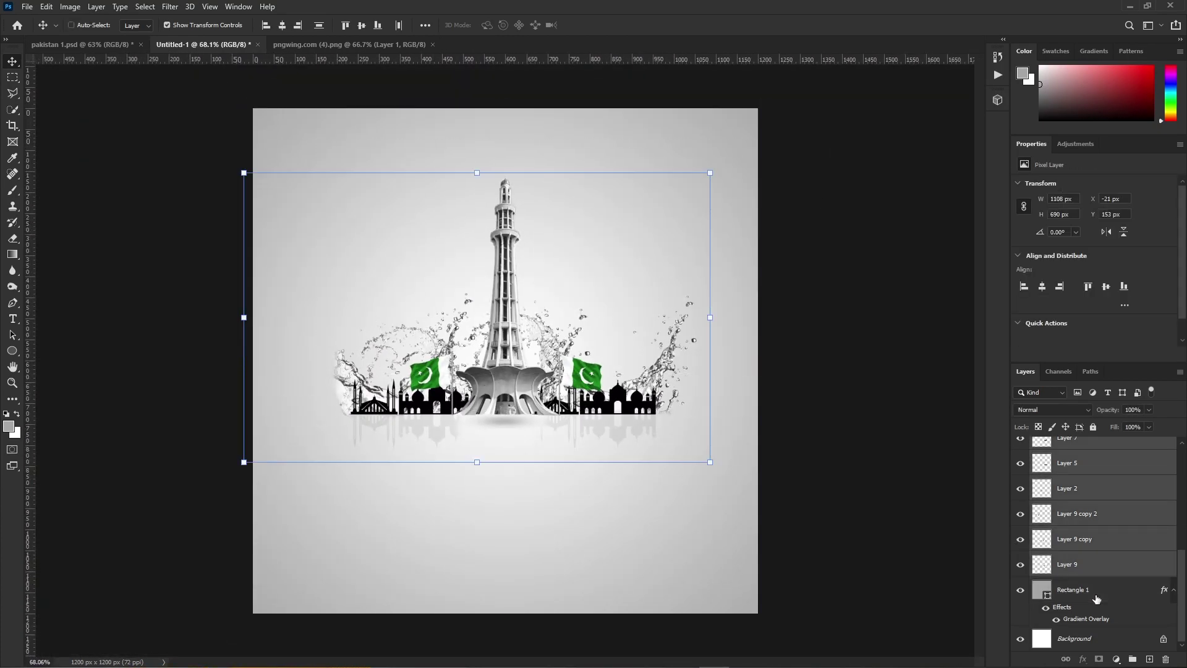
left_click_drag(505, 354, 490, 385)
left_click(844, 365)
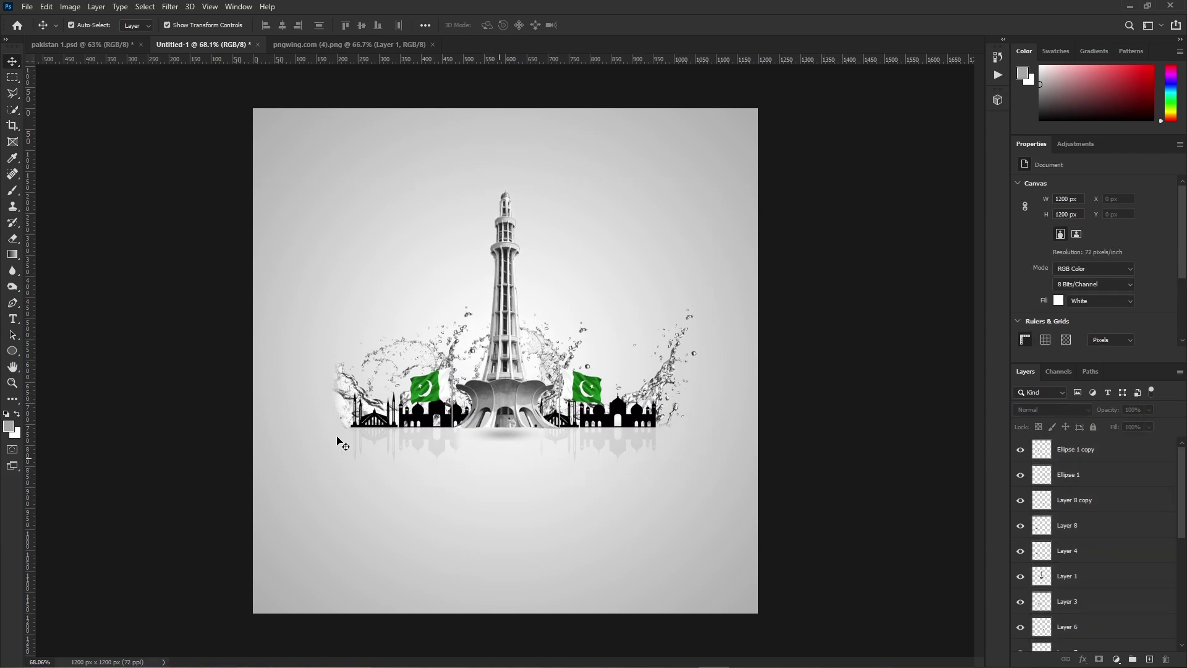
Step: Open the images Great Poet of East Sir Allama Iqbal and pngwing.com, and place the pngwing.com portrait in the poster
left_click(28, 7)
left_click(36, 30)
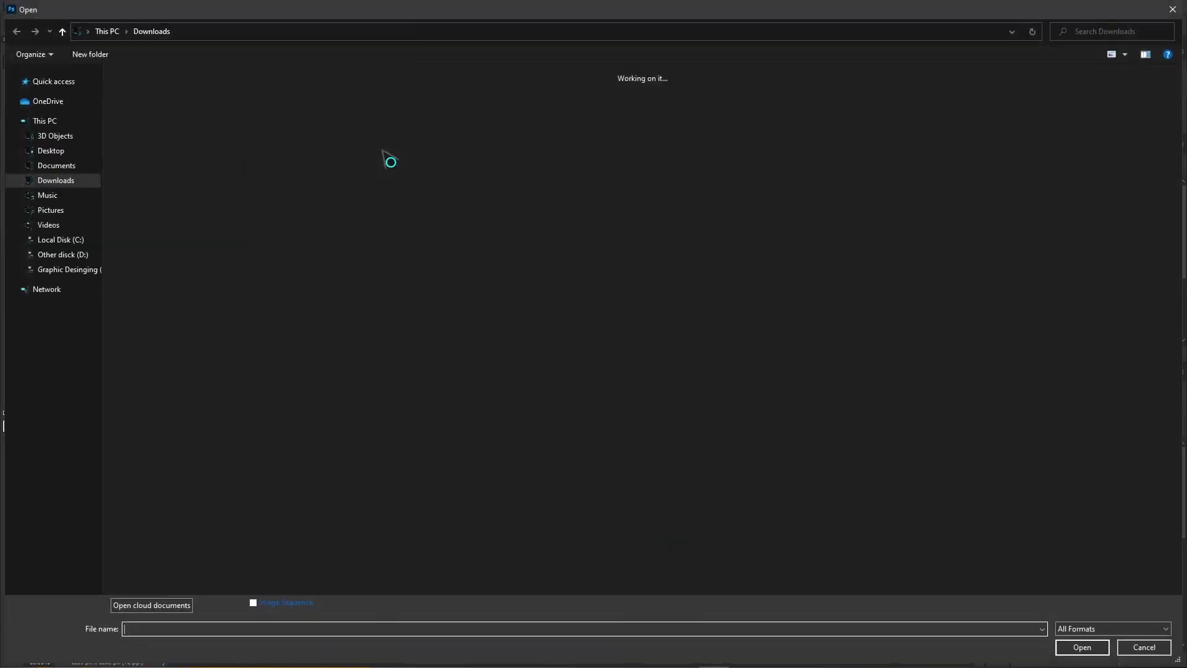
left_click(215, 124)
left_click(810, 124, "ctrl")
key("Return")
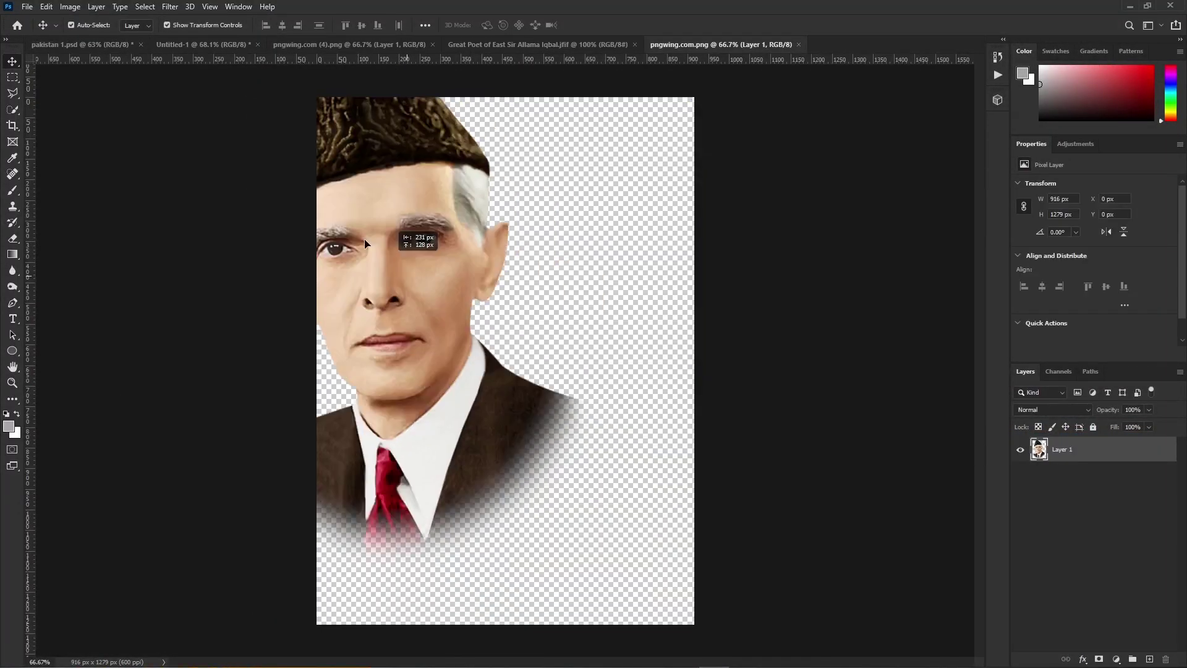
left_click(208, 46)
left_click_drag(208, 45, 560, 385)
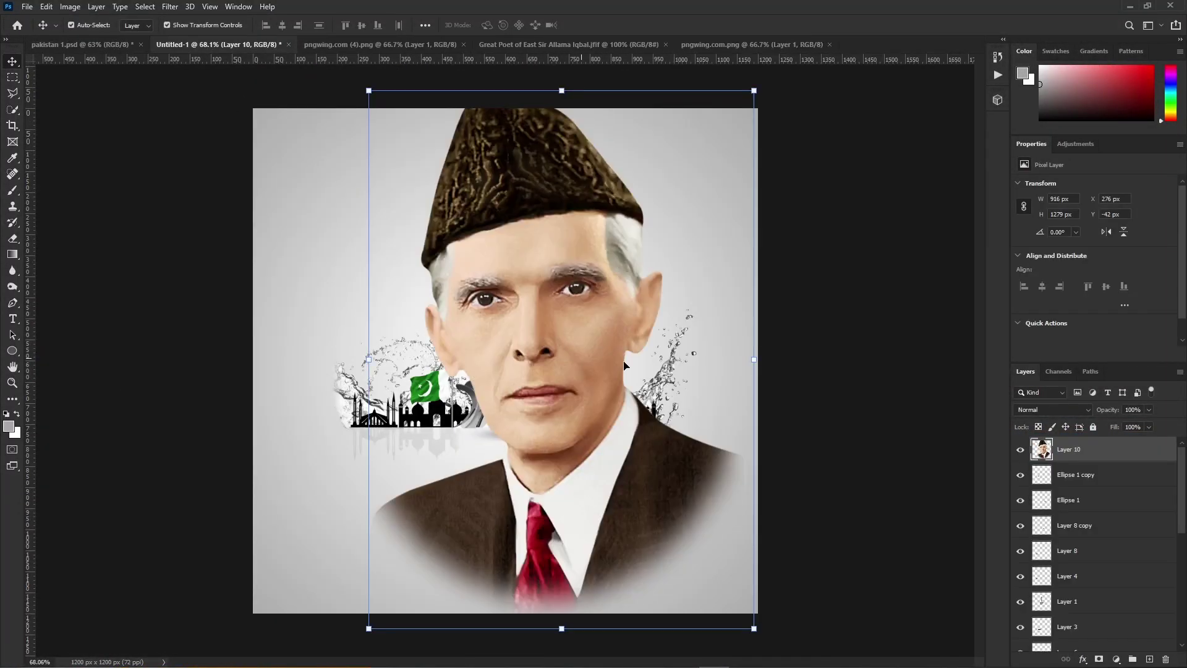
Step: Scale the portrait down beside the tower's left side and place its layer directly above the background rectangle, behind the splashes
left_click_drag(755, 359, 549, 364)
left_click_drag(439, 318, 408, 265)
key("Return")
left_click_drag(1121, 450, 1119, 629)
left_click_drag(1118, 617, 1101, 576)
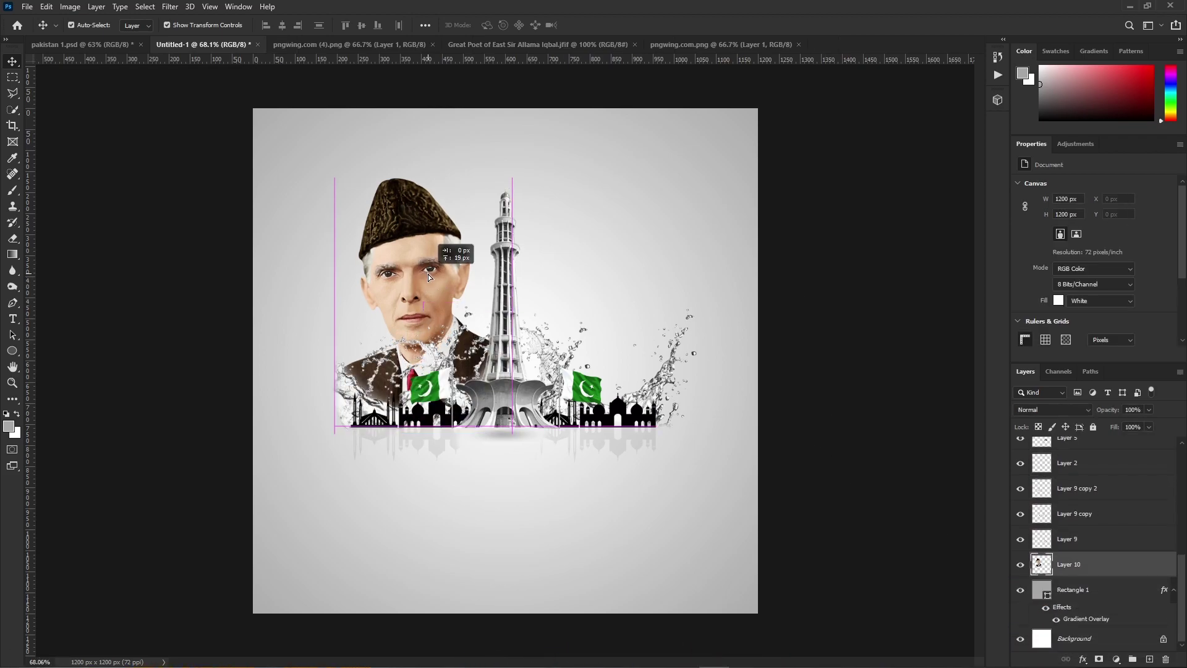
Step: Erase the parts of the left splash layers that cover the left portrait's suit
left_click(350, 390)
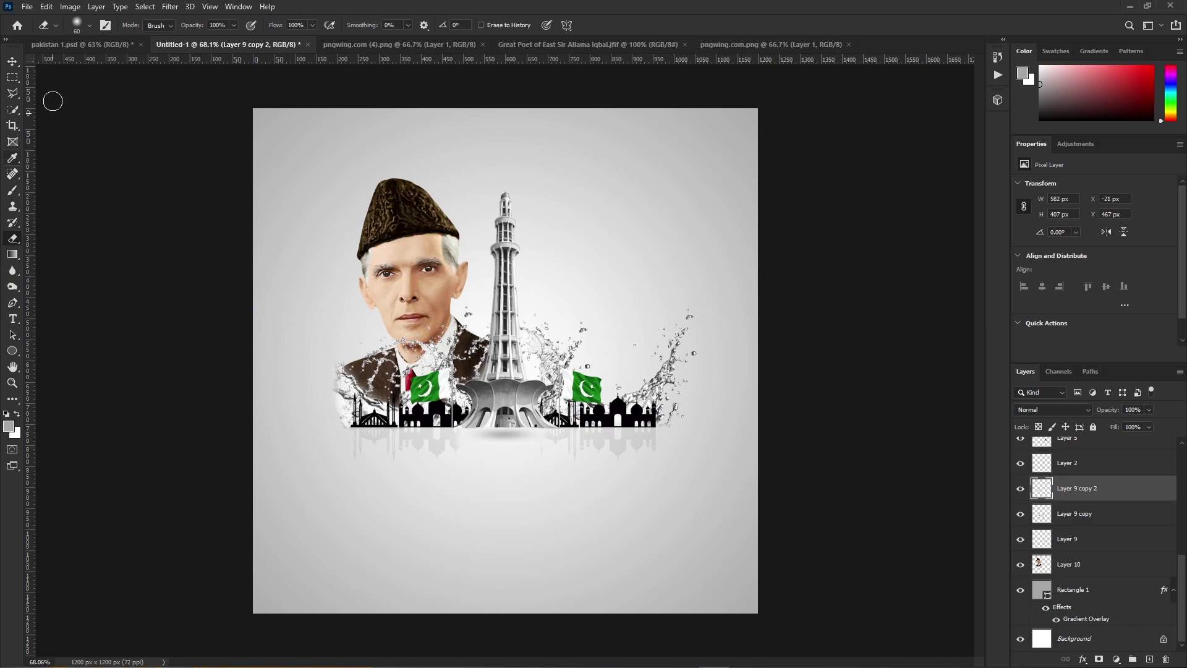
left_click(528, 347)
left_click(436, 353)
key("e")
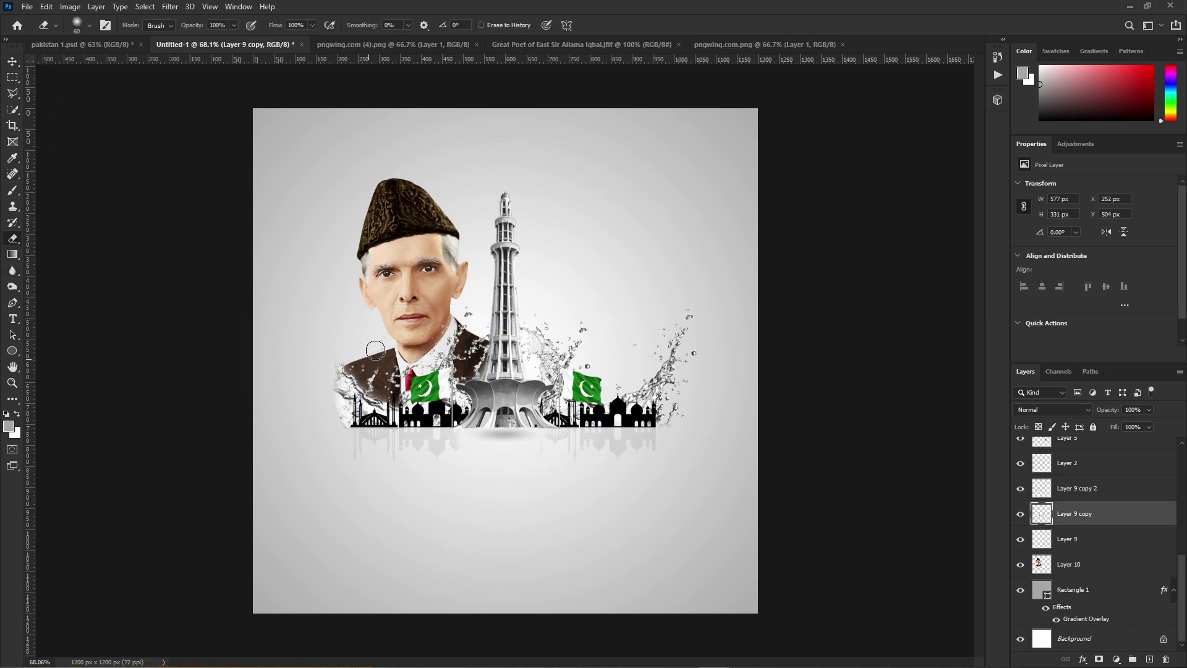
left_click(401, 374, "ctrl")
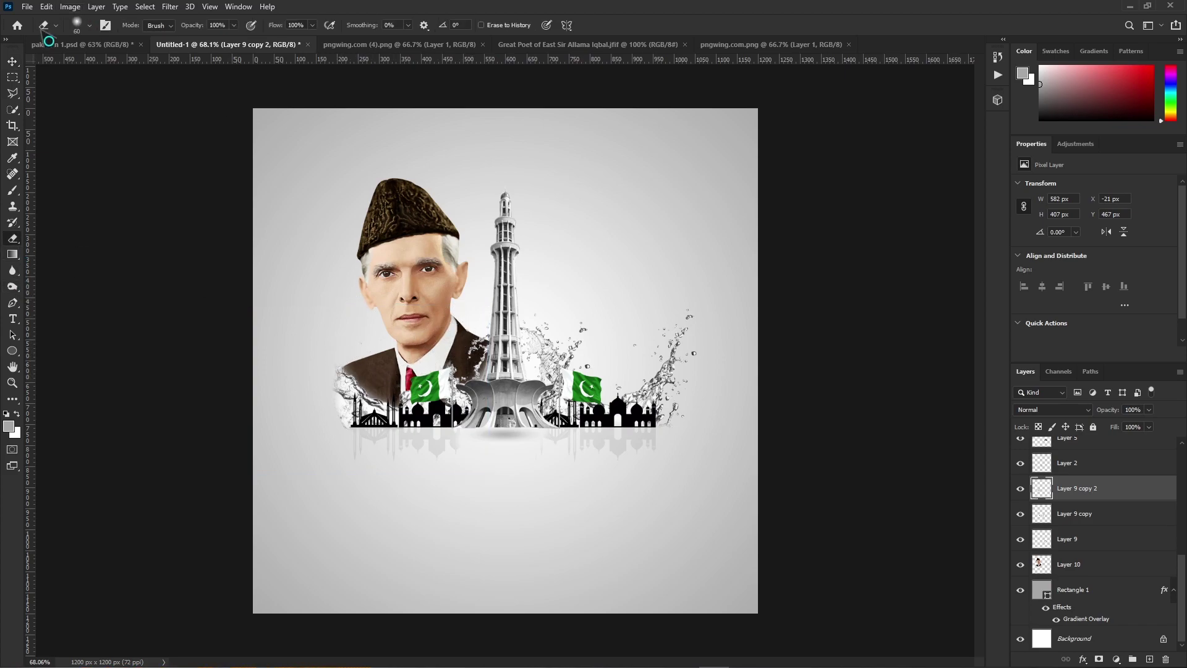
left_click(797, 324, "ctrl")
Step: Convert the left portrait to greyscale with the Black & White adjustment, setting Reds to -4%
left_click(380, 383)
left_click(70, 6)
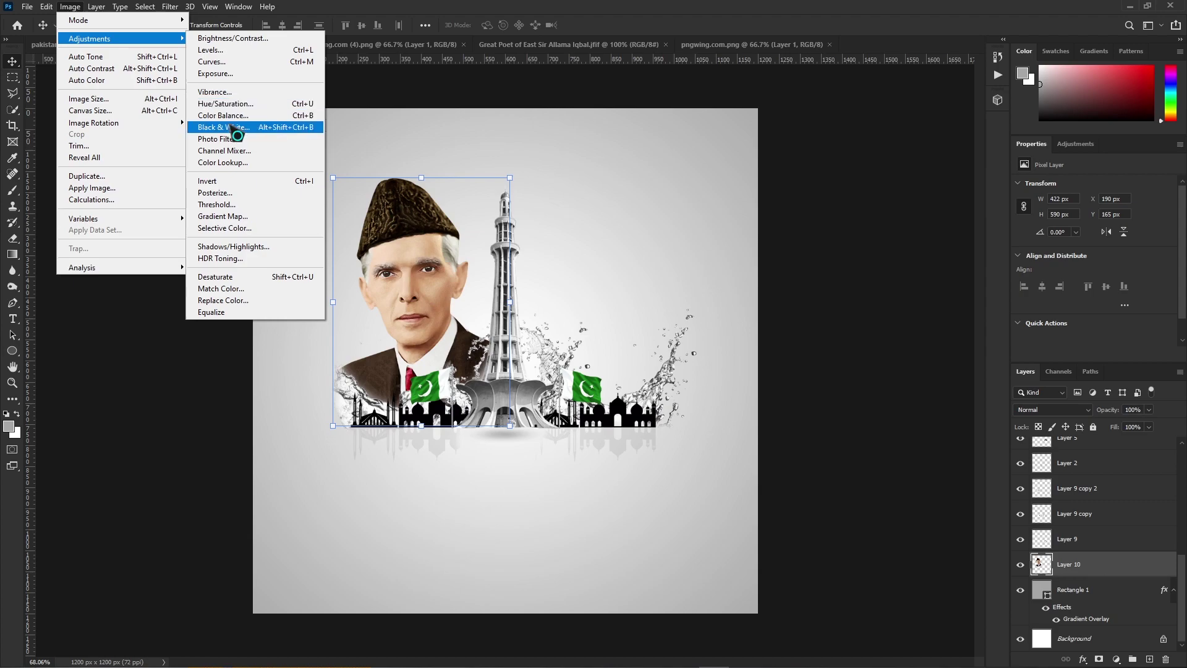
left_click(235, 127)
left_click_drag(902, 162, 886, 162)
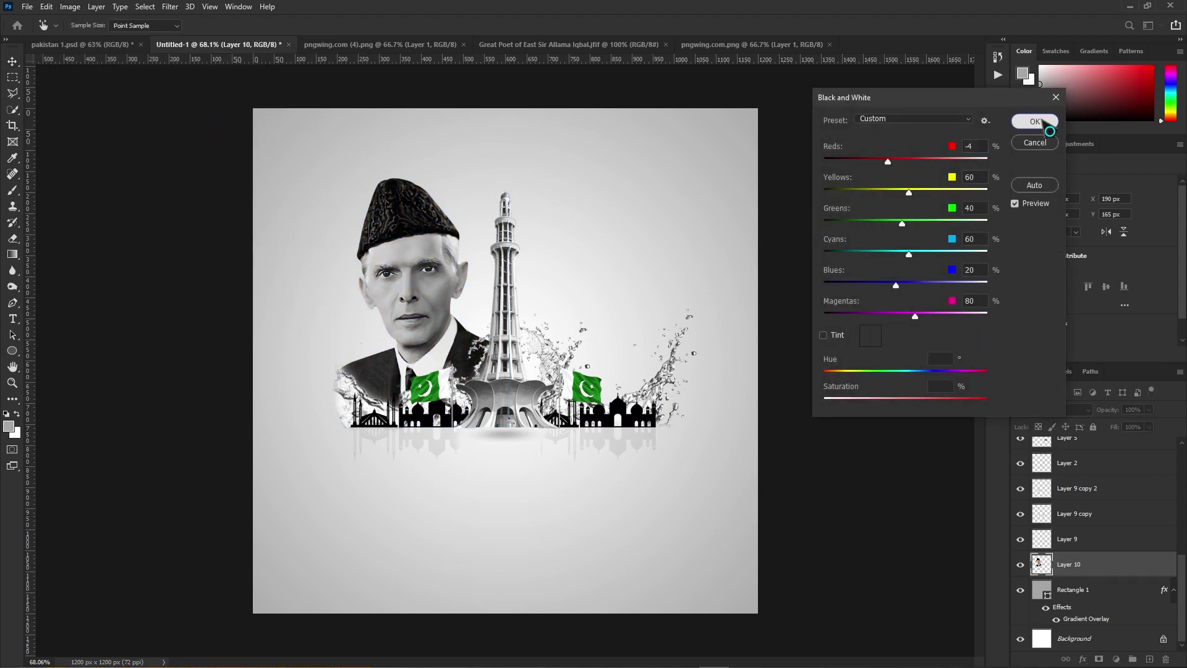
left_click(1034, 122)
Step: Copy the portrait from the Great Poet of East Sir Allama Iqbal image into the poster, on the tower's right side
left_click(587, 47)
mouse_move(499, 327)
left_mouse_down()
mouse_move(159, 67)
mouse_move(487, 338)
left_mouse_up()
left_click(228, 45)
left_click(588, 45)
key("w")
left_click_drag(590, 275, 208, 45)
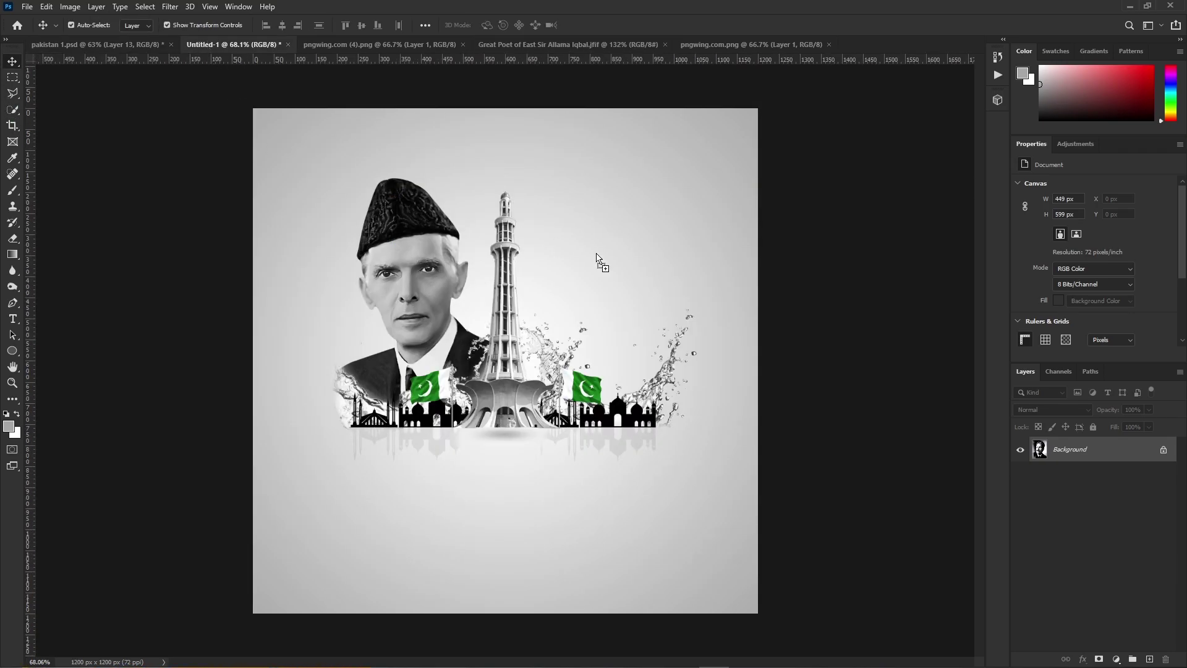
mouse_move(597, 258)
left_mouse_down()
mouse_move(586, 285)
mouse_move(575, 263)
left_mouse_up()
left_click(70, 6)
mouse_move(94, 50)
left_click(229, 127)
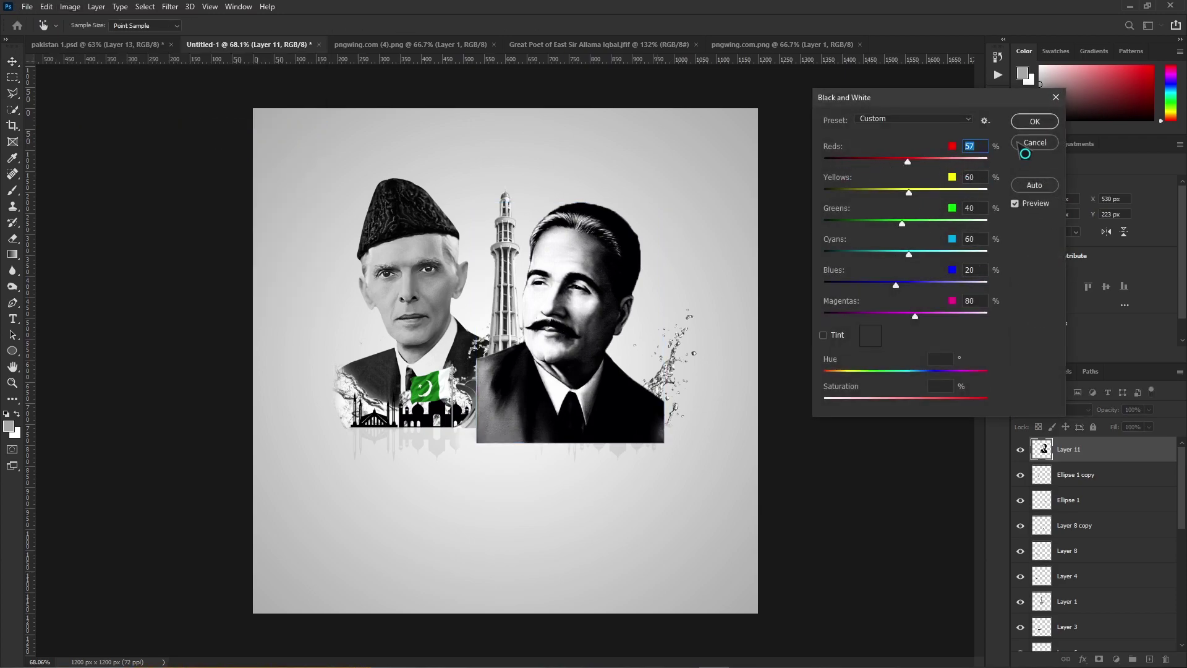
left_click(1023, 147)
Step: Apply the Black & White adjustment to the right portrait with the Default preset
left_click(70, 7)
mouse_move(93, 36)
left_click(228, 124)
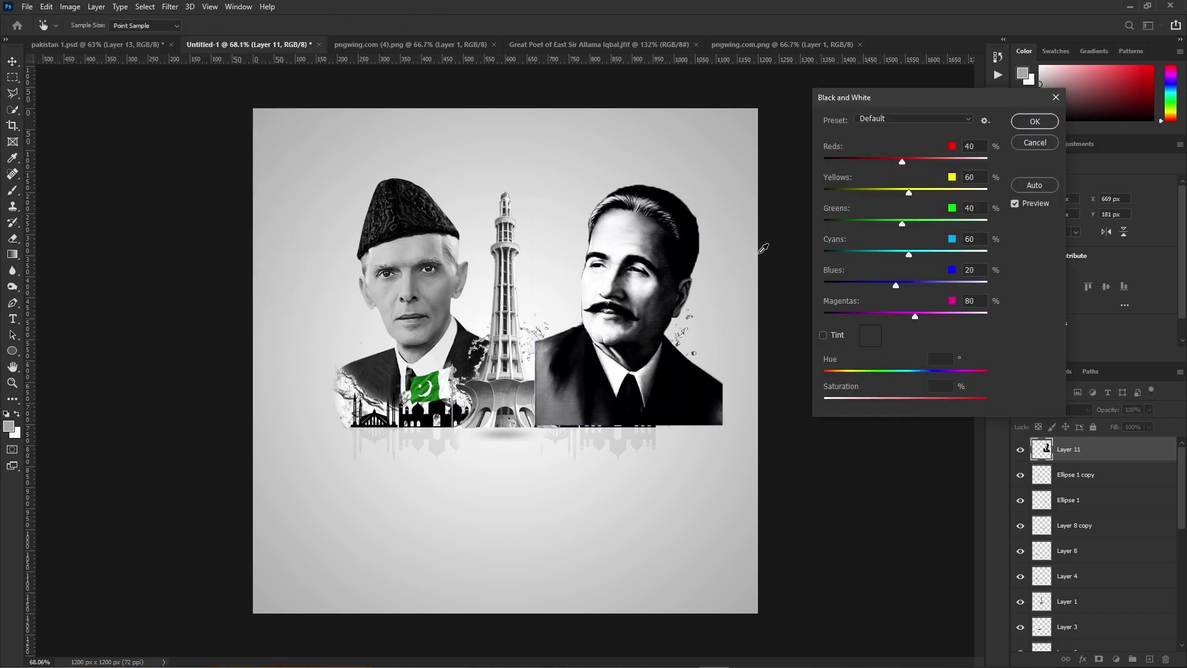
key("Return")
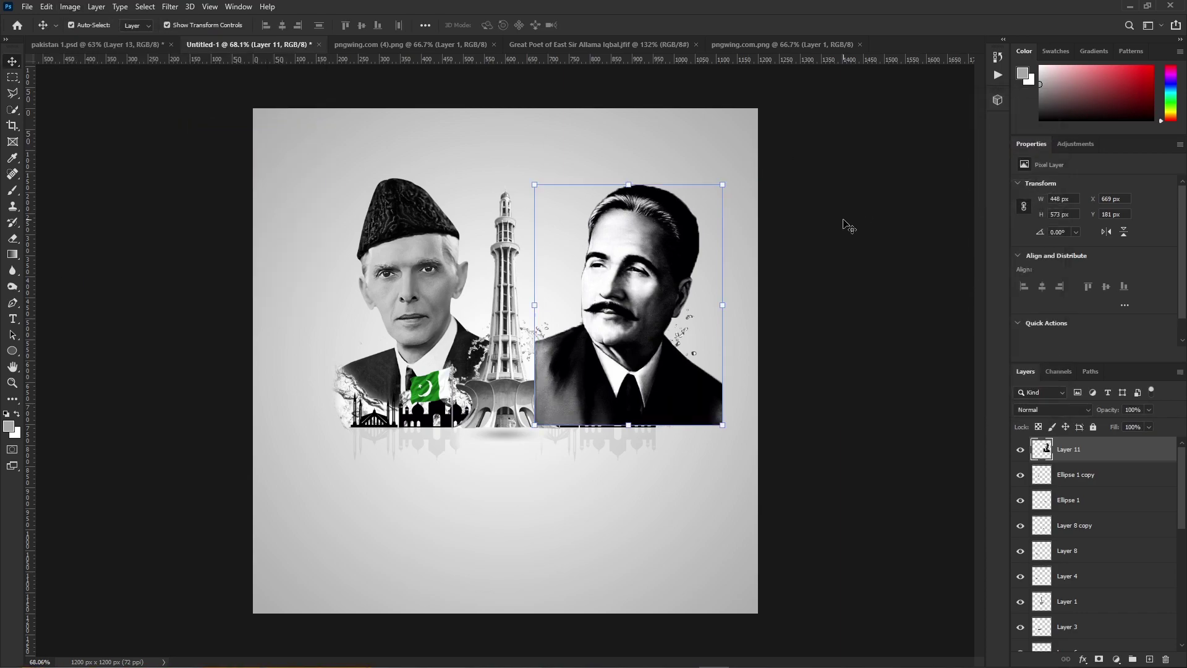
Step: Convert the right portrait's layer to a smart object and try the Black & White adjustment on it
right_click(1091, 449)
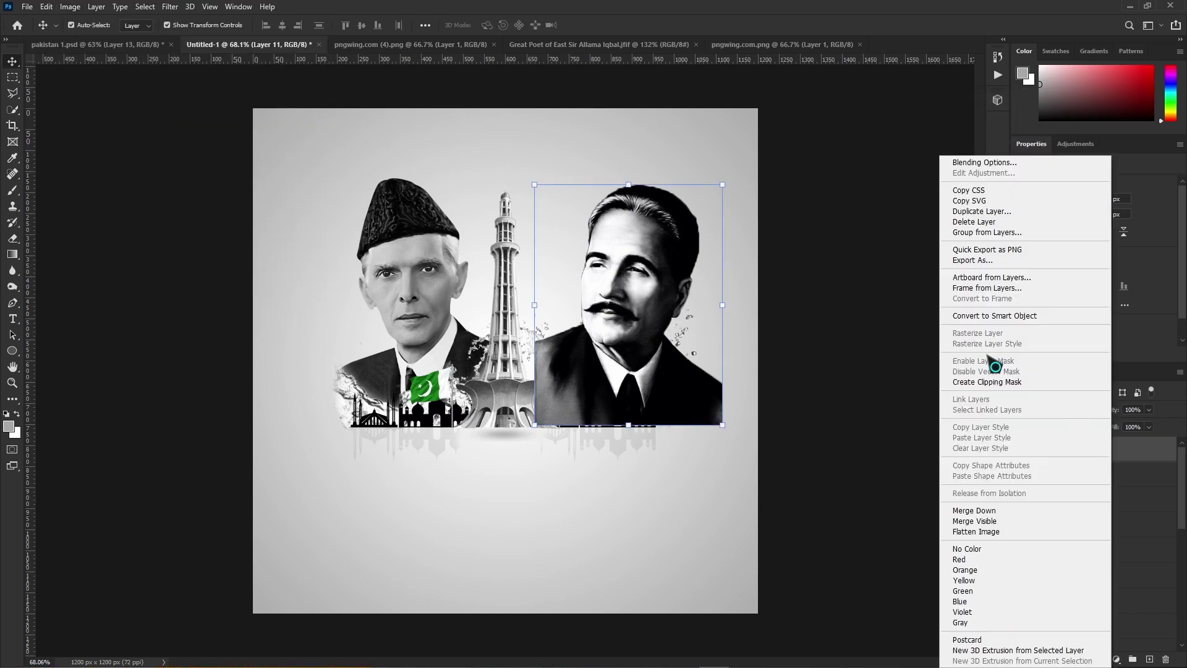
left_click(989, 312)
left_click(70, 7)
mouse_move(93, 38)
left_click(224, 126)
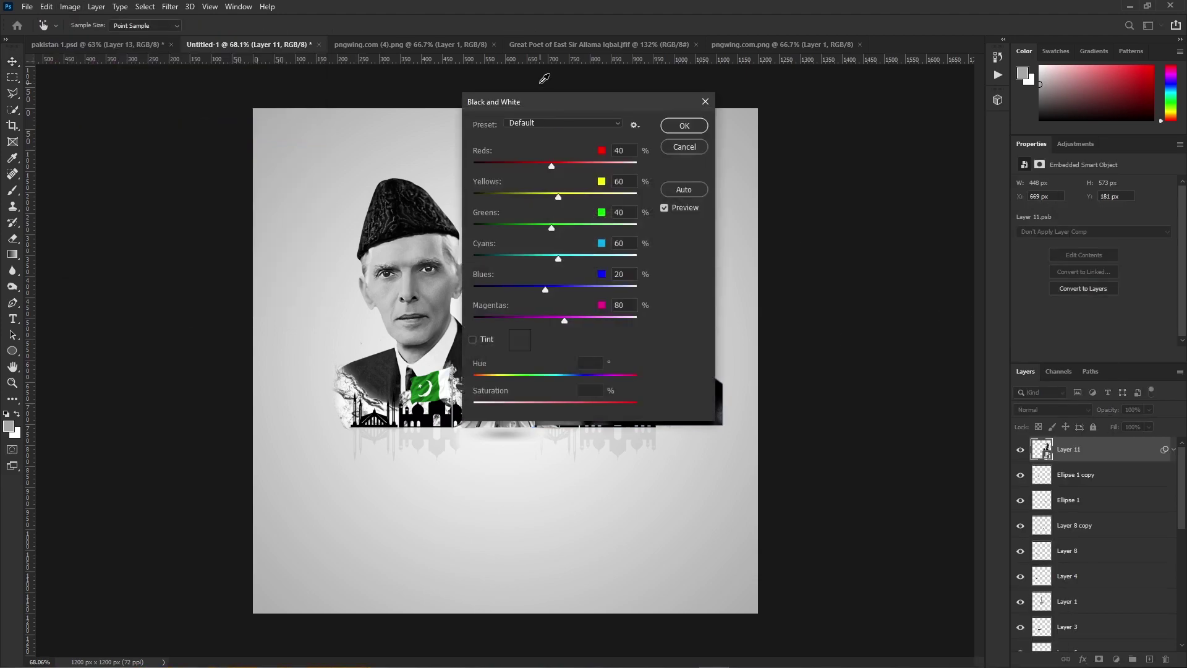
left_click(961, 169)
Step: Put the right portrait's layer directly above the background rectangle and erase the portrait's lower edge outside the right splash, enlarging the eraser brush
mouse_move(631, 280)
left_mouse_down()
mouse_move(642, 274)
mouse_move(628, 276)
left_mouse_up()
mouse_move(1081, 445)
left_mouse_down()
mouse_move(1114, 665)
mouse_move(1103, 574)
left_mouse_up()
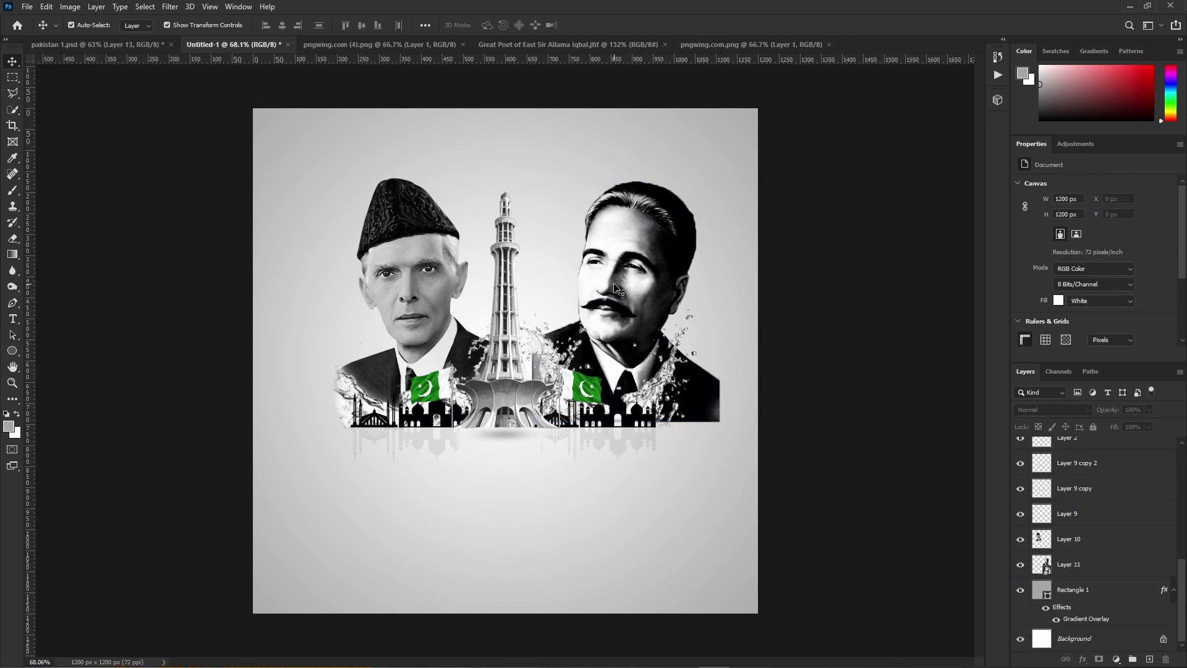
key("e")
left_click(706, 384)
key("Return")
mouse_move(711, 379)
left_mouse_down()
mouse_move(724, 448)
mouse_move(709, 344)
mouse_move(720, 424)
mouse_move(715, 403)
left_mouse_up()
key("bracketright")
key("bracketright")
key("bracketright")
key("bracketright")
key("bracketright")
key("bracketright")
key("bracketright")
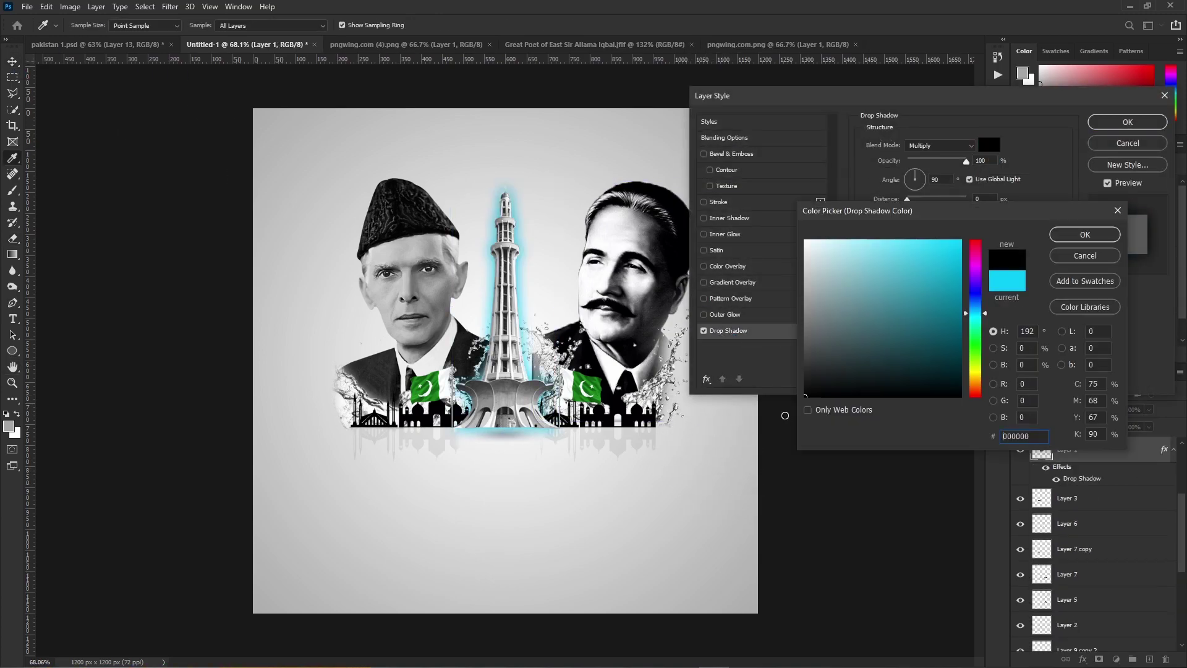
Step: Give the tower a black Multiply drop shadow with 24% opacity, 7 px distance, 0% spread and 6 px size
key("Return")
left_click_drag(965, 162, 936, 161)
left_click_drag(918, 226, 912, 226)
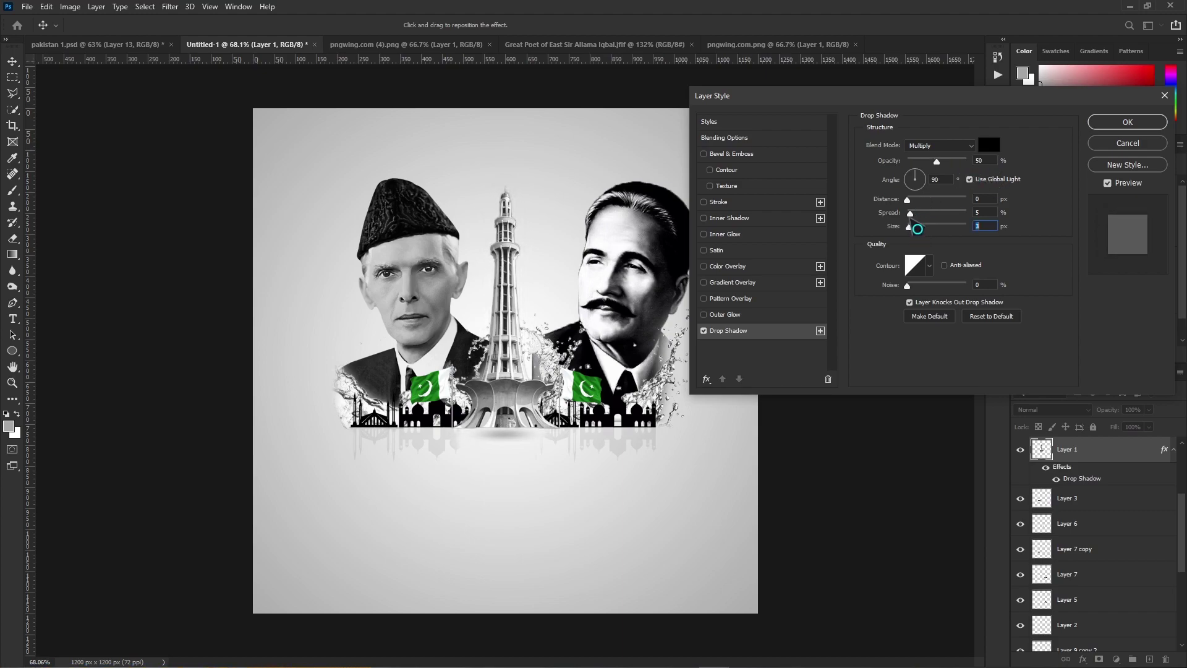
left_click_drag(986, 162, 987, 162)
mouse_move(909, 227)
left_mouse_down()
mouse_move(976, 238)
mouse_move(921, 247)
left_mouse_up()
left_click_drag(509, 301, 508, 300)
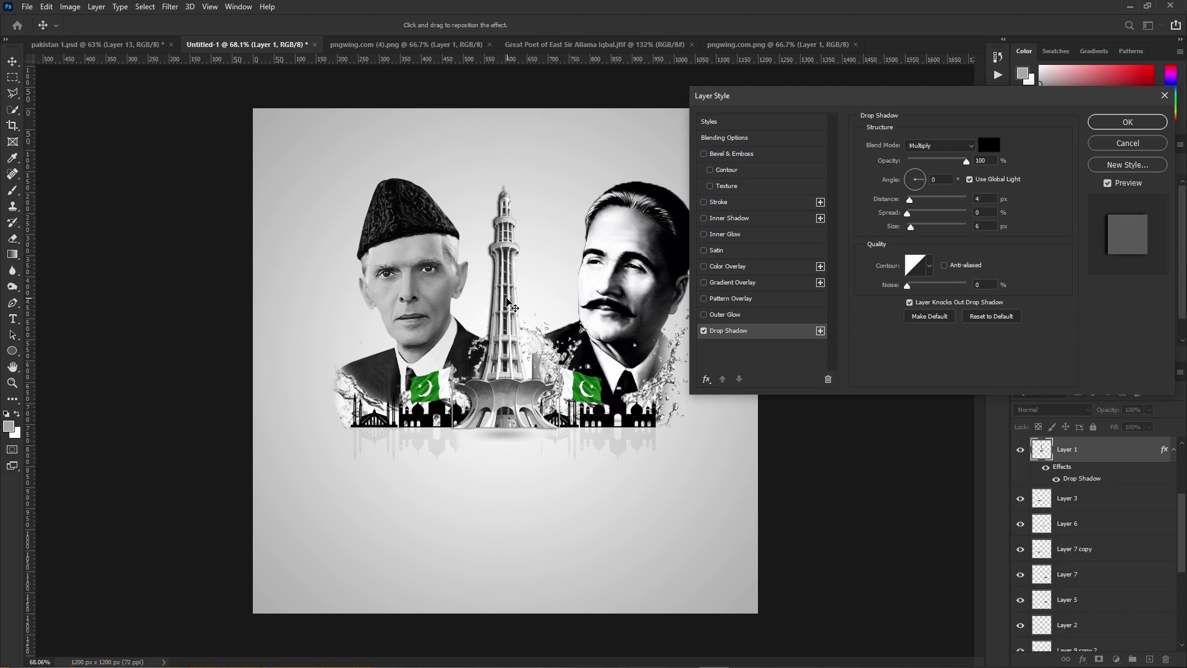
left_click(921, 160)
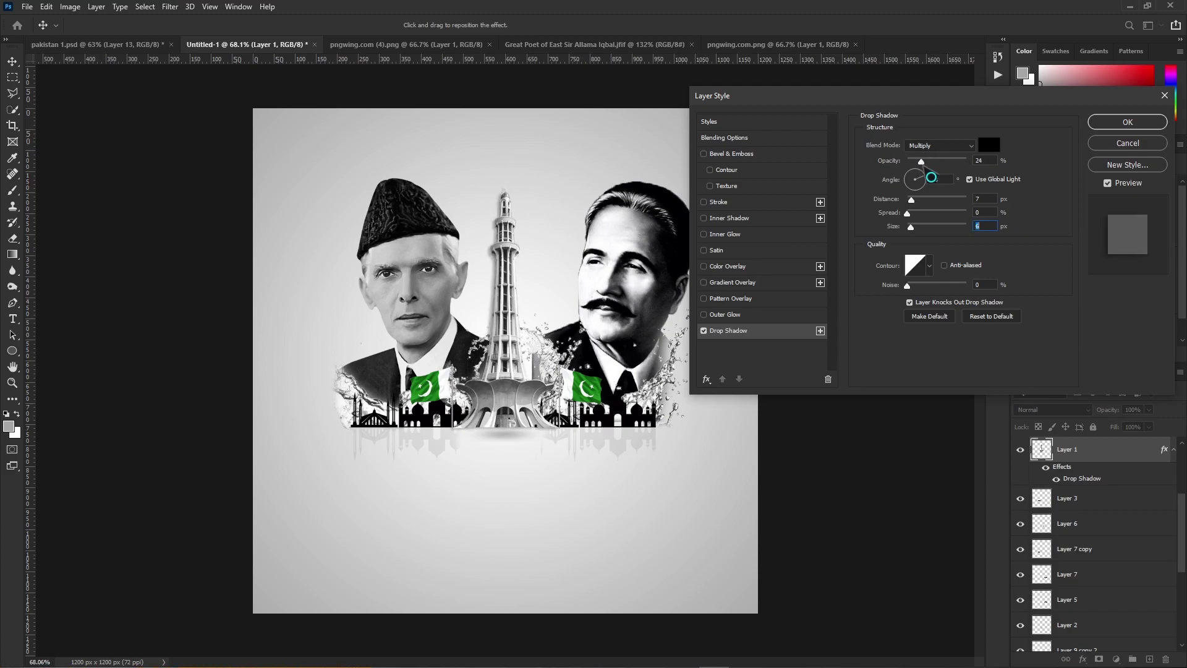
left_click(1128, 121)
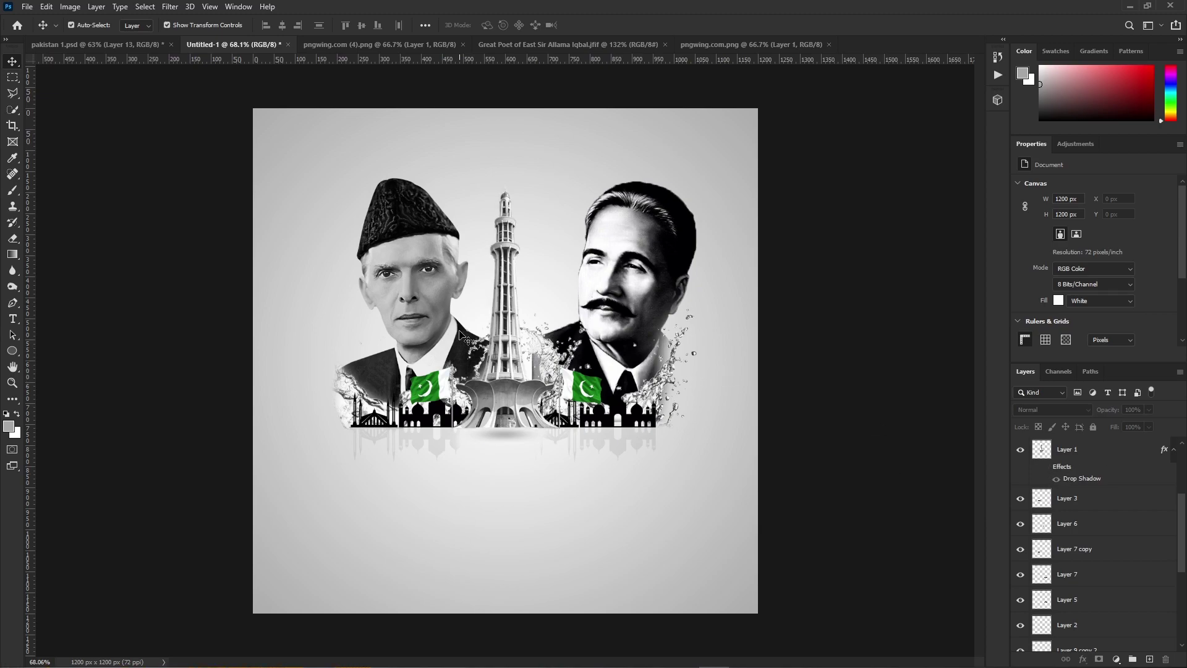
Step: Duplicate a splash onto the outer side of the left portrait and erase its unwanted outer parts
mouse_move(658, 382)
left_mouse_down()
mouse_move(461, 414)
mouse_move(432, 381)
left_mouse_up()
left_click(11, 240)
left_click(12, 238)
left_click_drag(272, 359, 264, 336)
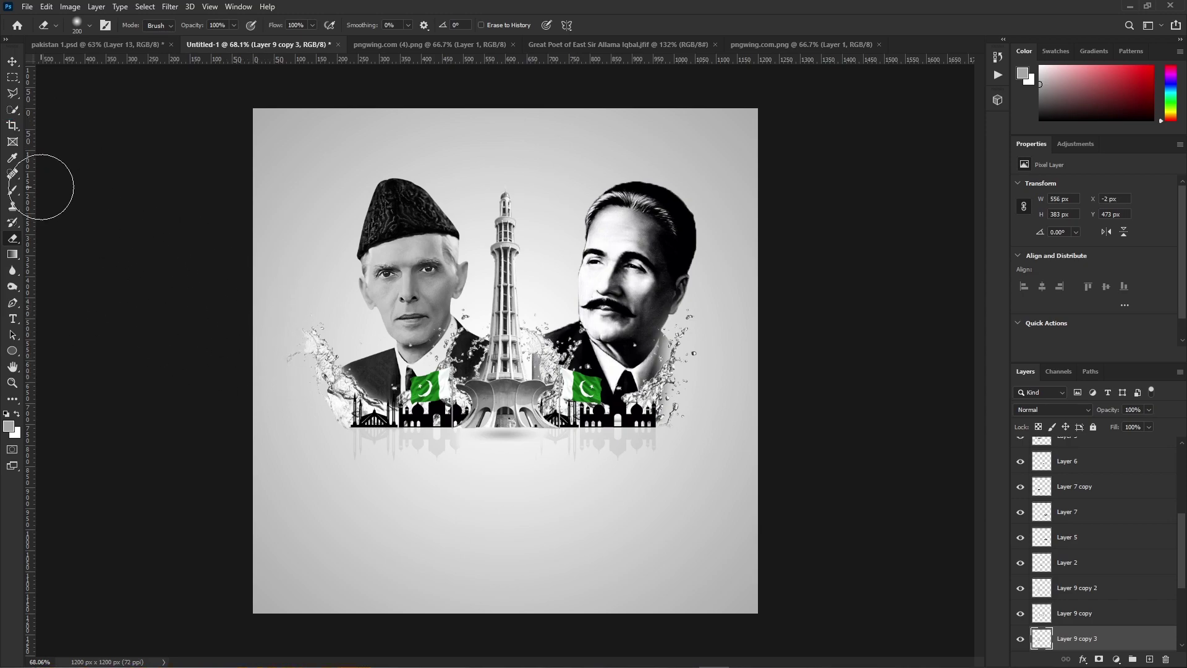
left_click(18, 60)
left_click(142, 344)
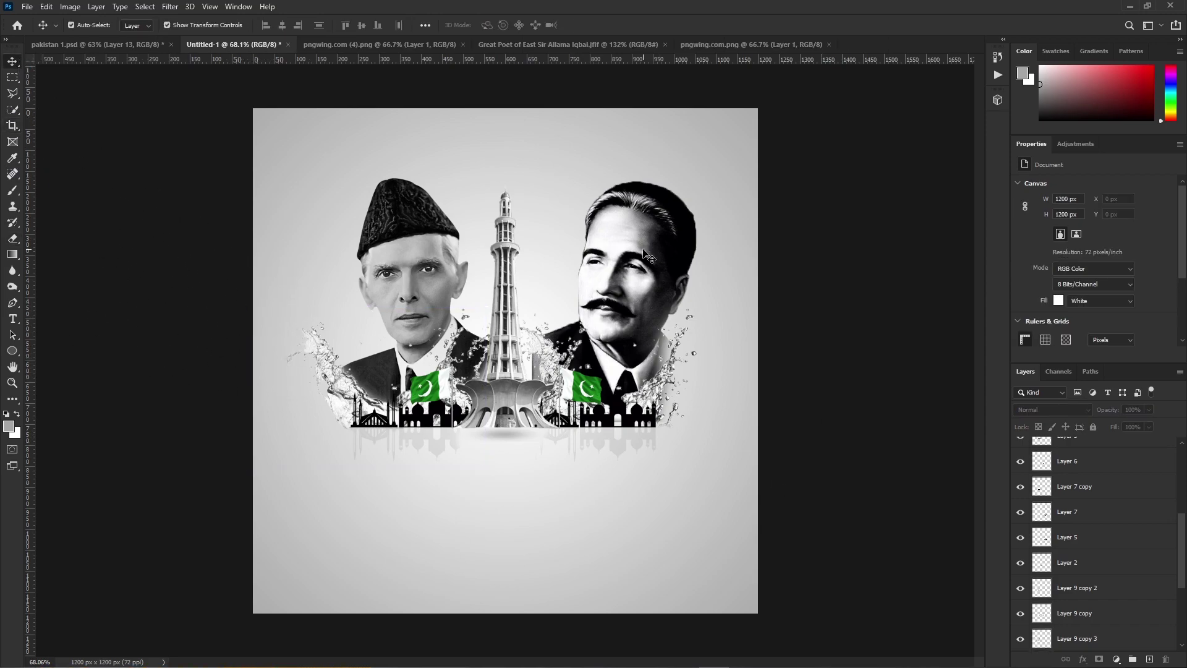
Step: Apply Black & White to the left portrait again with Reds set to 81%
left_click(413, 271)
left_click(70, 7)
mouse_move(90, 41)
left_click(238, 127)
left_click_drag(902, 162, 905, 161)
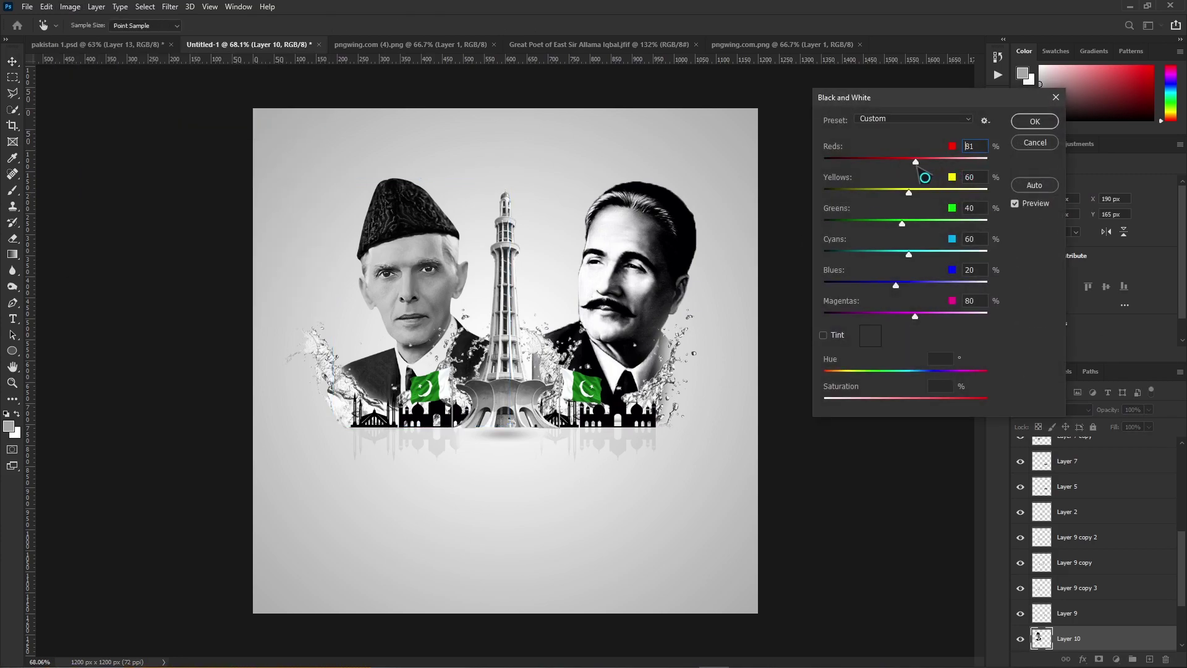
left_click(1034, 121)
left_click(716, 366)
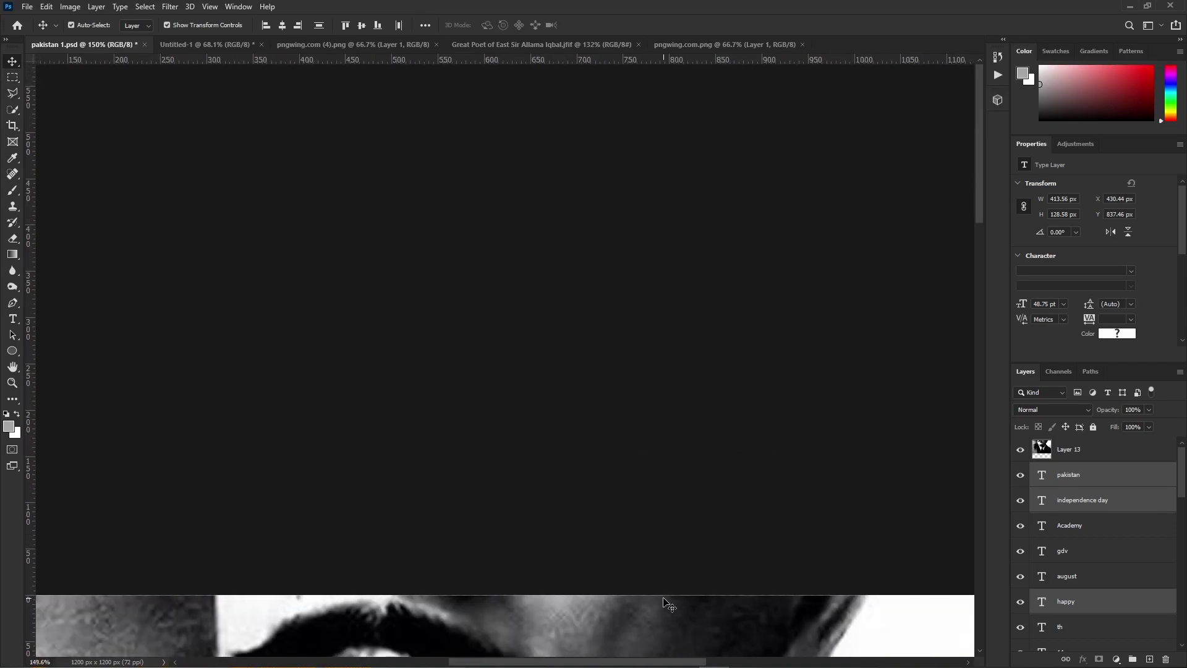
Step: Copy the HAPPY, INDEPENDENCE DAY, PAKISTAN and AUGUST texts and the rounded rectangle from pakistan 1.psd to below the skyline in Untitled-1
scroll(663, 603, "down", 3)
left_click_drag(630, 606, 544, 278)
scroll(546, 451, "up", 7)
left_click(546, 451, "shift")
left_click(445, 580, "shift")
scroll(442, 576, "down", 6)
left_click_drag(377, 514, 508, 519)
left_click(213, 321)
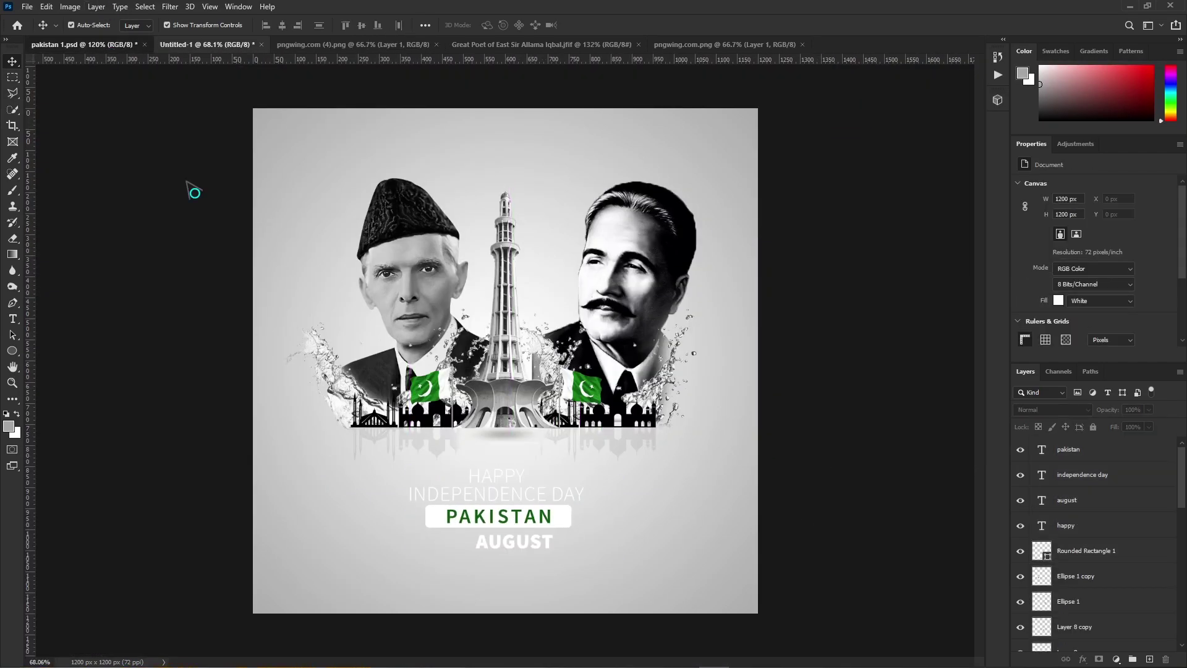
Step: Copy the 14 and TH texts from pakistan 1.psd into the poster and place them directly before AUGUST
left_click(103, 48)
left_click(431, 604)
left_click(457, 599, "shift")
left_click_drag(443, 591, 463, 535)
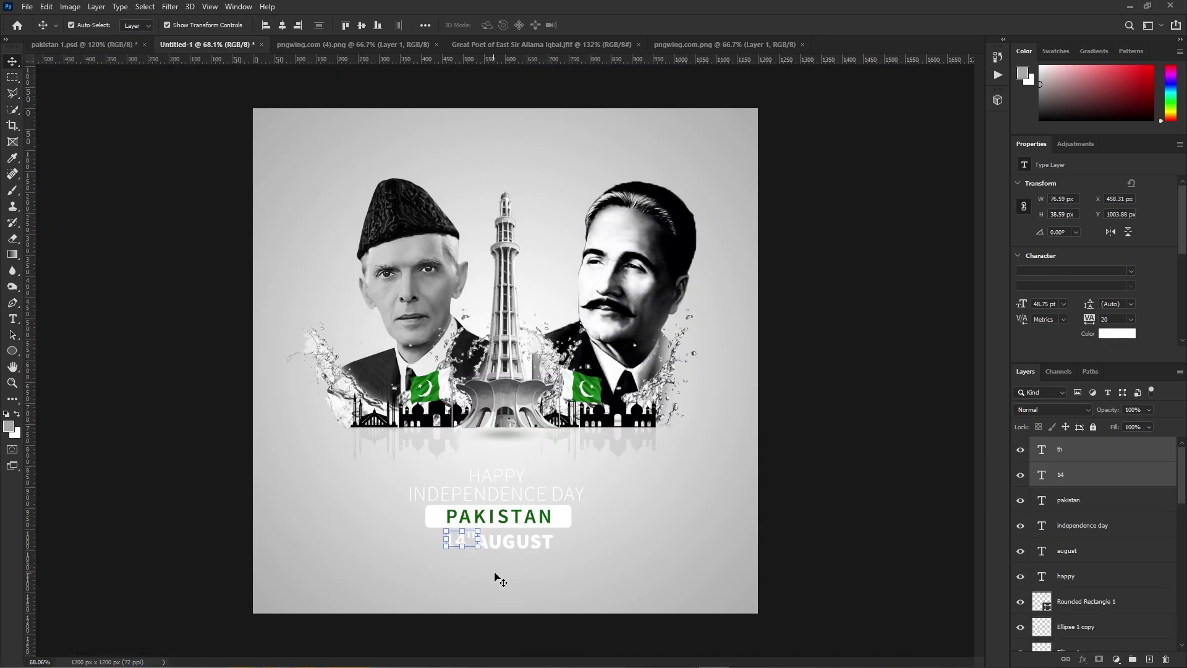
left_click(816, 457)
Step: Recolour the HAPPY text with the green sampled from the flag
left_click(507, 476)
left_click(552, 500, "shift")
left_click(909, 392)
double_click(510, 474)
left_click(493, 25)
left_click(581, 394)
left_click(1083, 234)
left_click(687, 461)
Step: Copy the HAPPY text's green colour value and apply it to the INDEPENDENCE DAY text
double_click(518, 476)
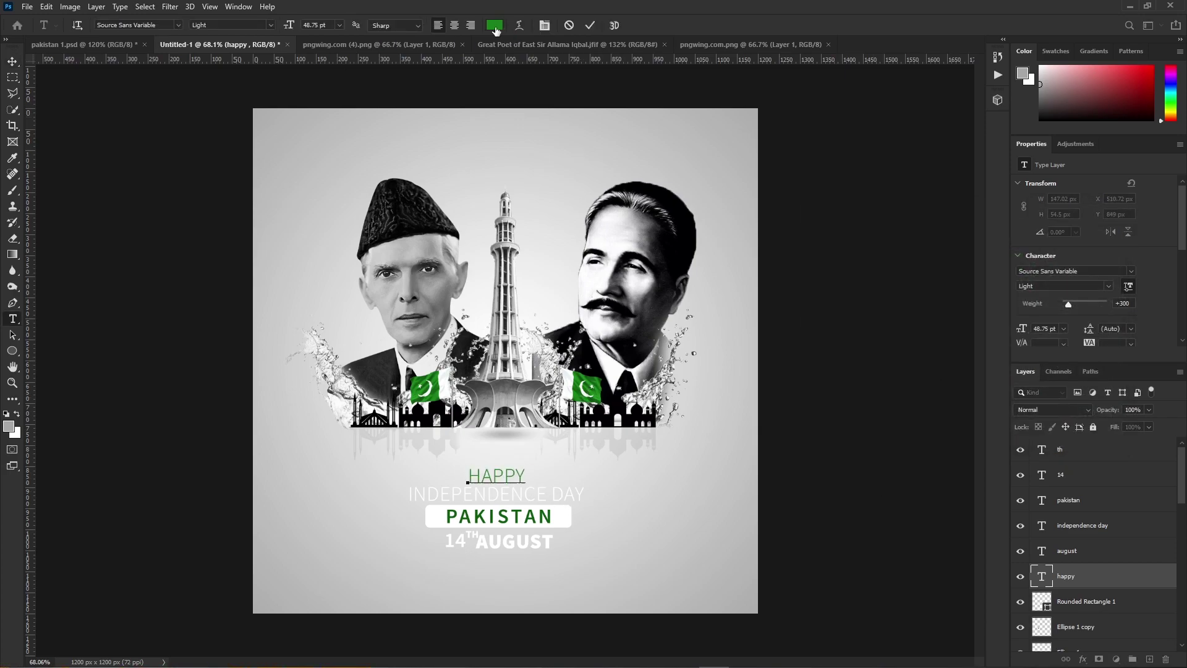
left_click(494, 25)
left_click(1084, 234)
left_click(590, 25)
double_click(565, 493)
left_click(494, 25)
key("ctrl+v")
left_click(1113, 233)
left_click(715, 546)
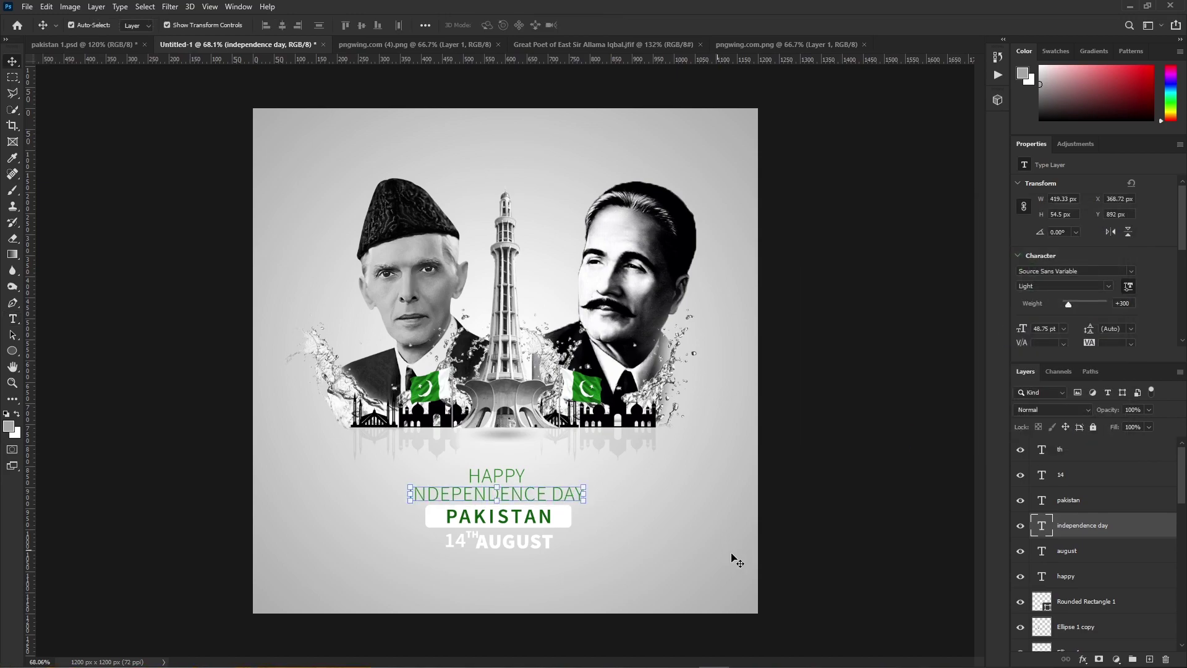
left_click(714, 546)
Step: Set the PAKISTAN text's colour to white, ffffff
left_click(566, 522)
double_click(531, 516)
left_click(495, 25)
type("ffffff")
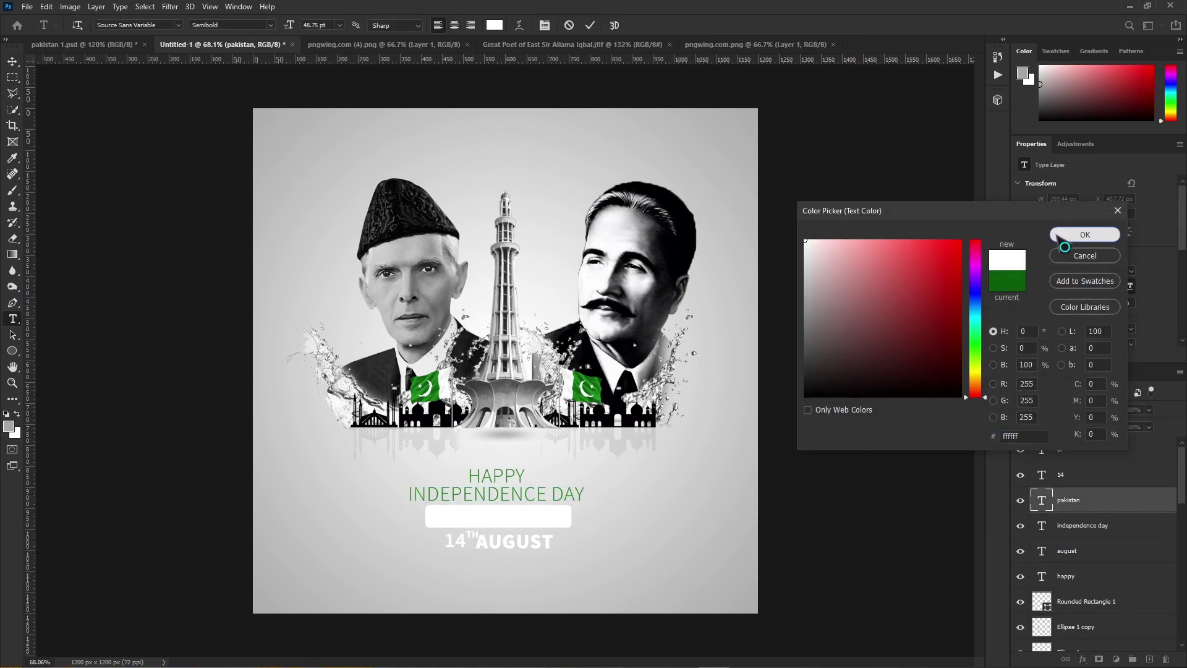
left_click(1058, 236)
left_click(702, 513)
Step: Fill the rounded rectangle behind PAKISTAN with the recently used green
left_click(565, 522)
left_click(1024, 222)
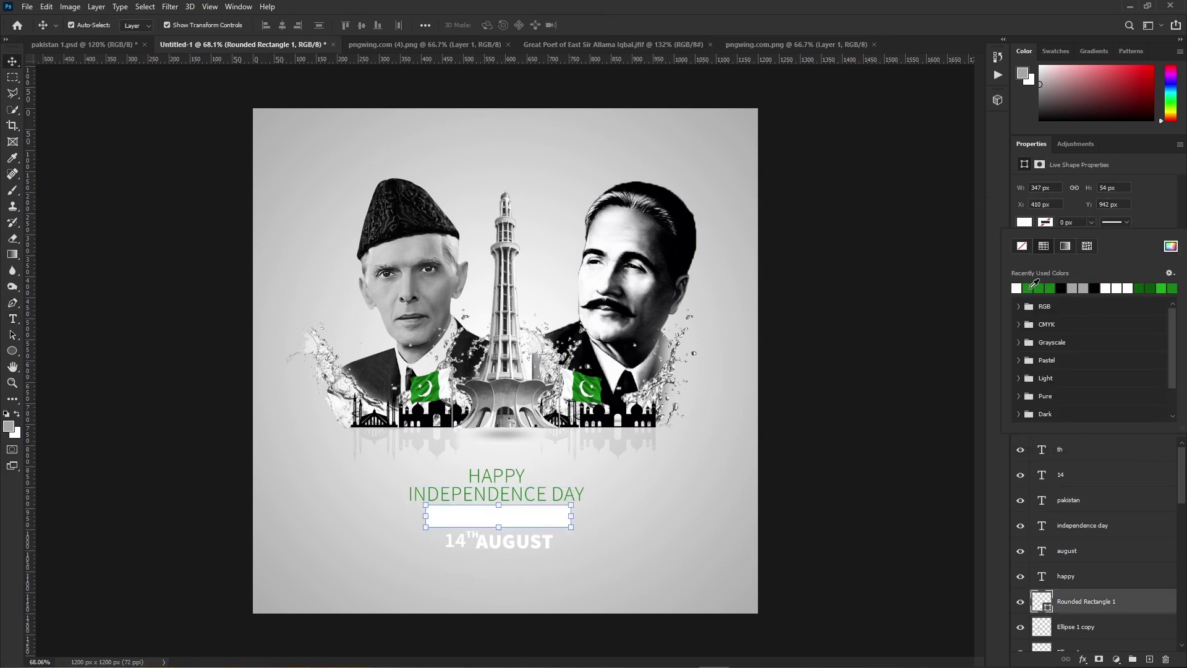
left_click(1029, 289)
left_click(515, 78)
Step: Select the 14, TH and AUGUST texts together and recolour them with the green sampled from the PAKISTAN banner, 197f1a
left_click(529, 545)
scroll(457, 539, "up", 5)
scroll(459, 558, "up", 2)
left_click(450, 499, "shift")
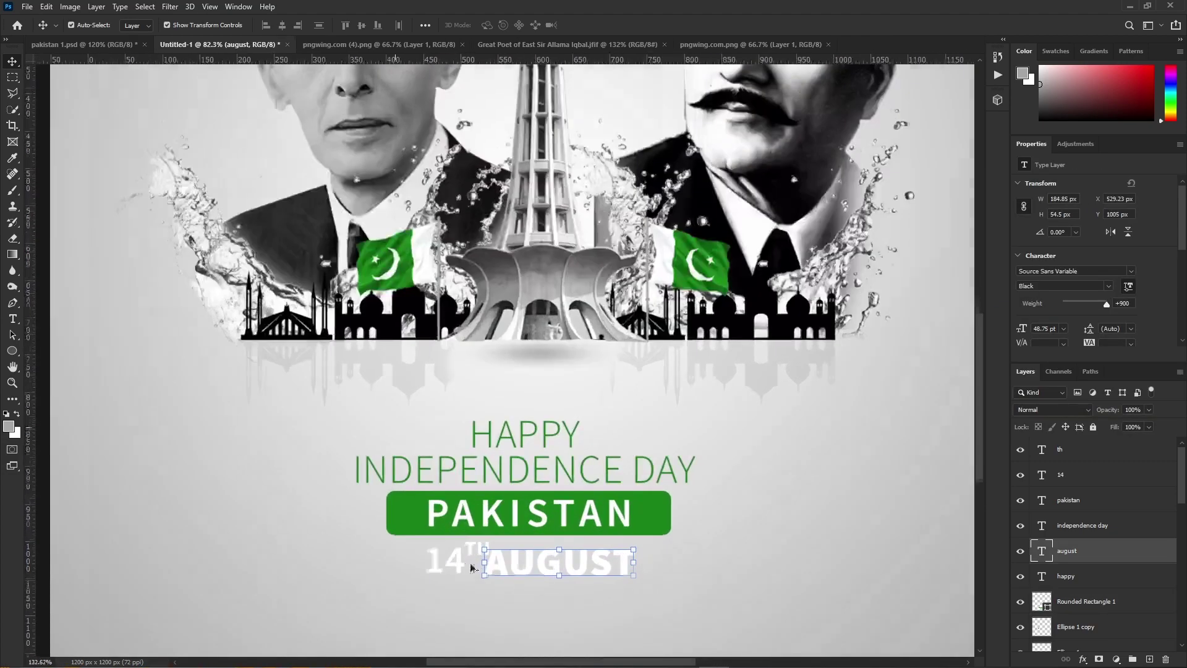
scroll(495, 457, "up", 8)
left_click(570, 376)
scroll(544, 387, "down", 10)
left_click(508, 398, "shift")
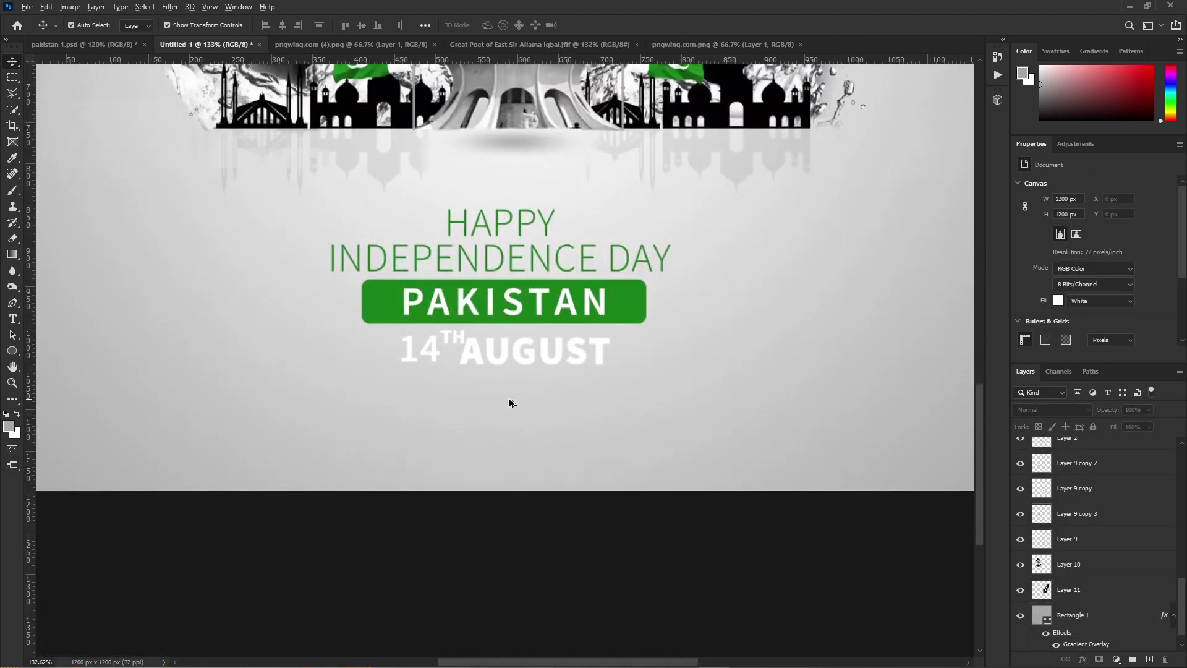
scroll(485, 309, "up", 8)
left_click(497, 424)
left_click(418, 376, "shift")
left_click(354, 407, "shift")
left_click(1118, 334)
left_click(767, 300)
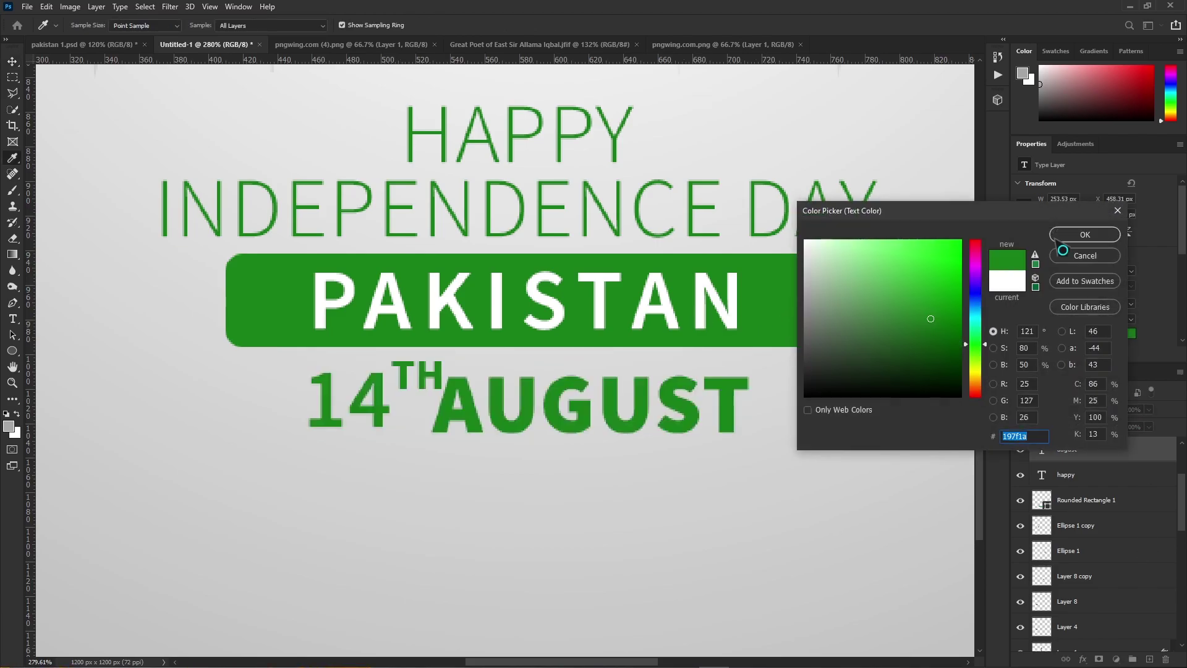
key("Return")
scroll(893, 395, "down", 6)
key("v")
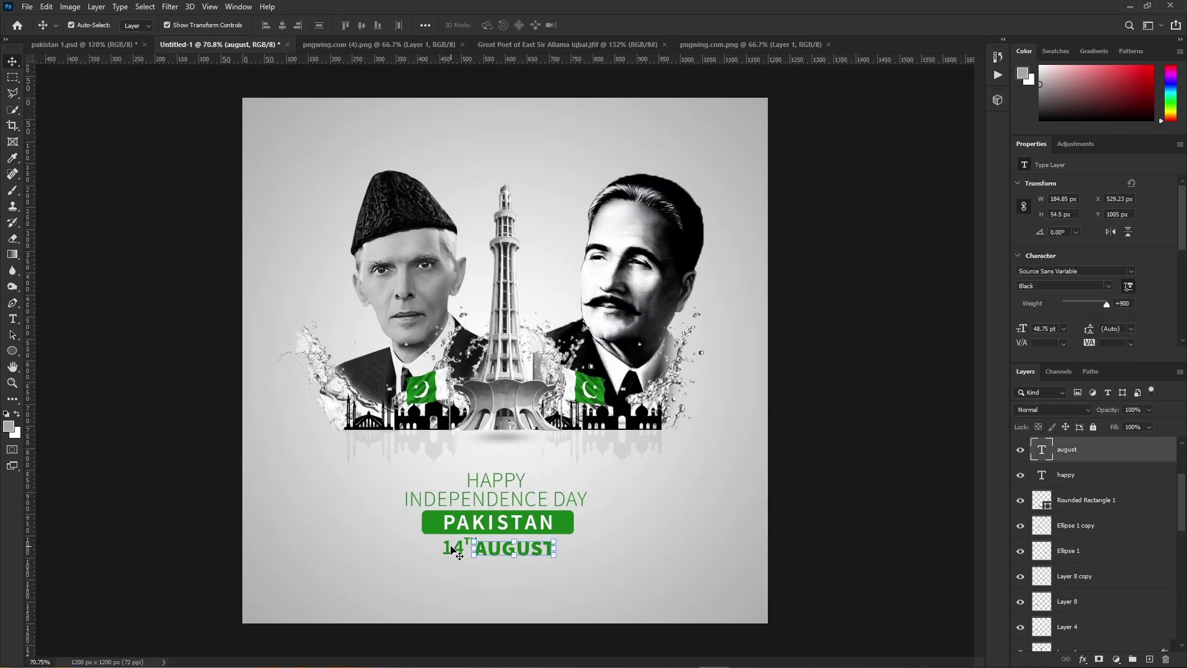
Step: Set the tracking of the 14, TH and AUGUST texts to 120
left_click(457, 552, "shift")
scroll(457, 552, "up", 5)
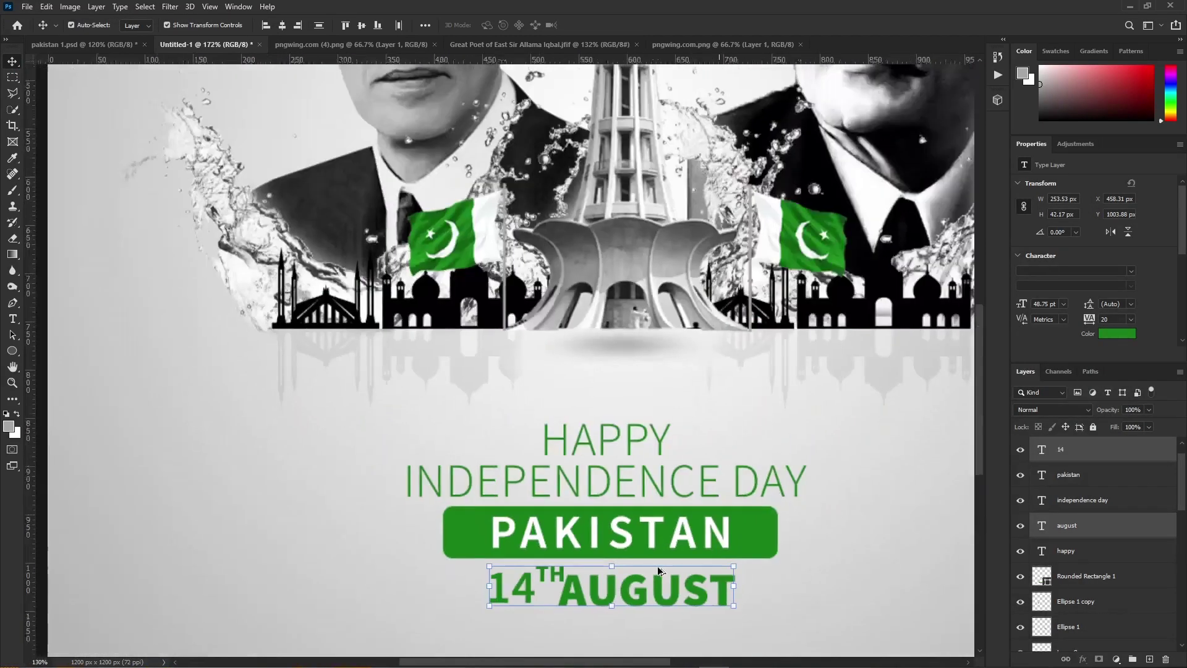
scroll(657, 570, "down", 5)
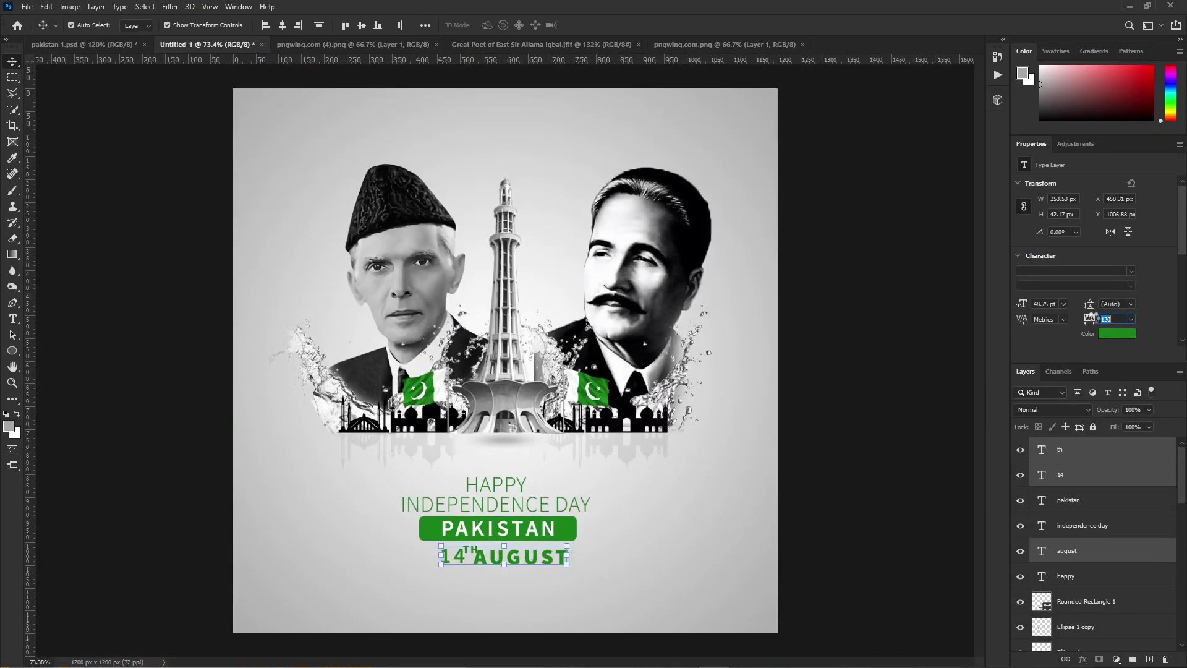
left_click(865, 427)
Step: Separate the 14 and TH texts from AUGUST and widen AUGUST's letter spacing
left_click_drag(463, 558, 495, 561)
left_click(776, 557)
left_click(913, 424)
left_click_drag(1089, 343, 1096, 343)
left_click(873, 550)
Step: Select the date texts without the background and centre the line beneath the PAKISTAN banner
left_click(544, 556)
left_click_drag(205, 550, 524, 554)
scroll(1105, 584, "down", 10)
left_click(1129, 590, "ctrl")
left_click(849, 501)
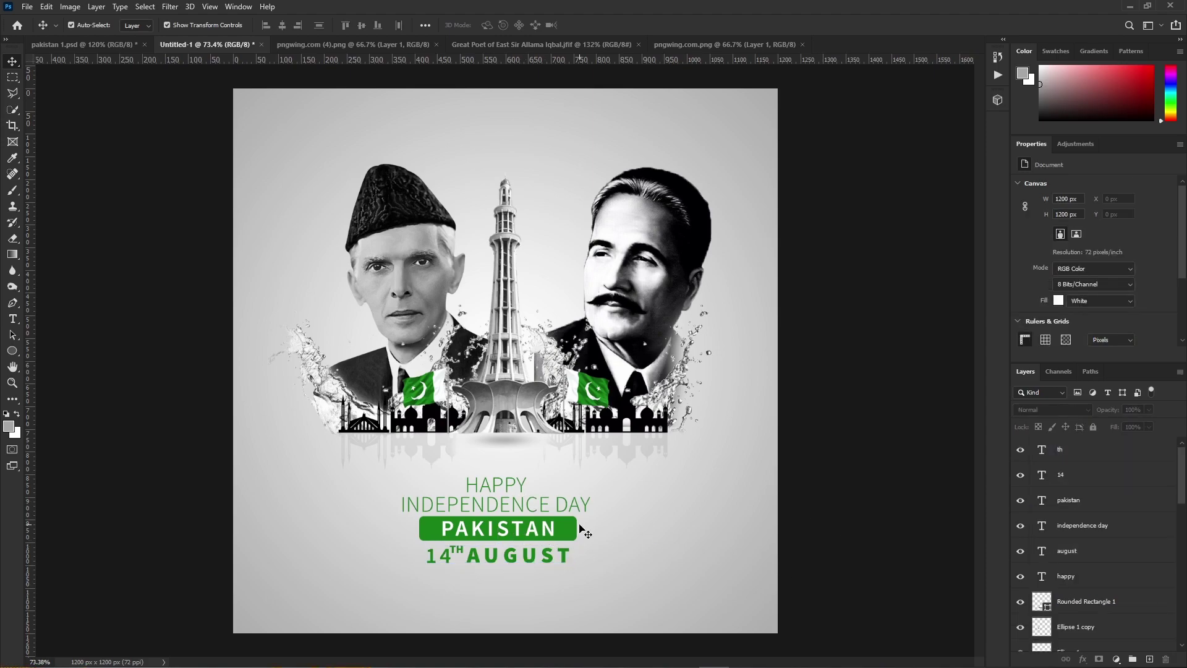
Step: Add the GDV Academy logo and text in green to the poster's upper-left corner
scroll(541, 436, "down", 1)
left_click_drag(508, 537, 346, 150)
double_click(373, 149)
type("G")
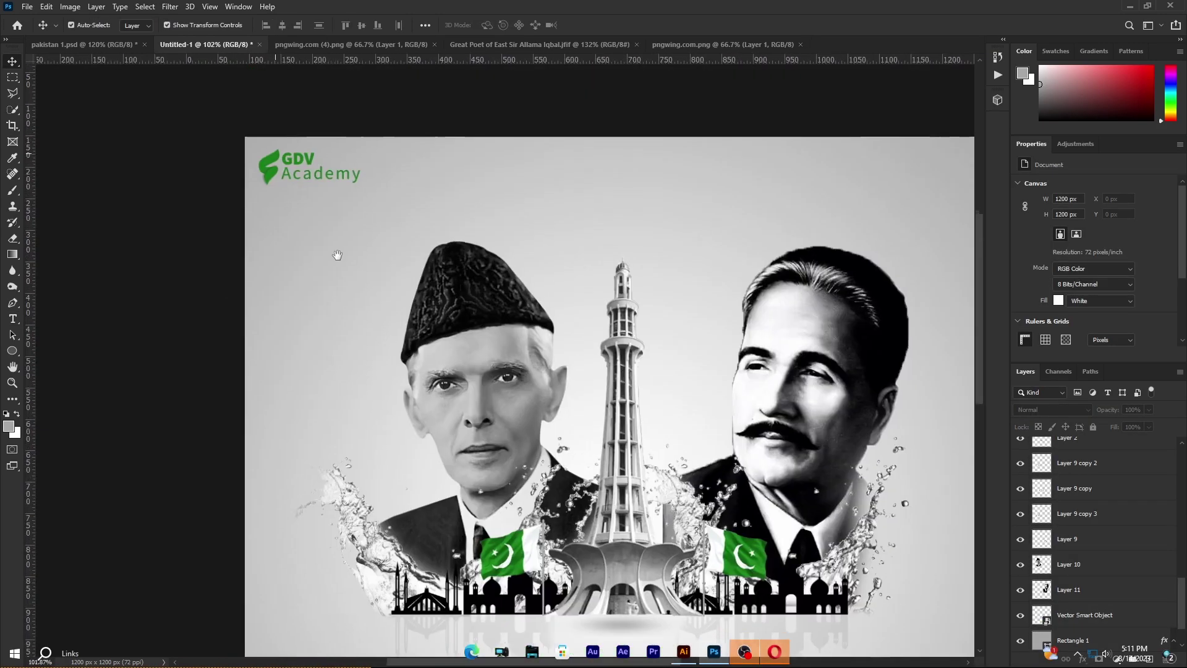
Step: Scale down the GDV Academy logo and place it closer to the poster's upper-left corner
left_click_drag(337, 254, 340, 309)
scroll(308, 247, "up", 5)
left_click(257, 199)
left_click_drag(401, 206, 365, 205)
left_click_drag(311, 195, 286, 187)
key("Return")
key("ctrl+0")
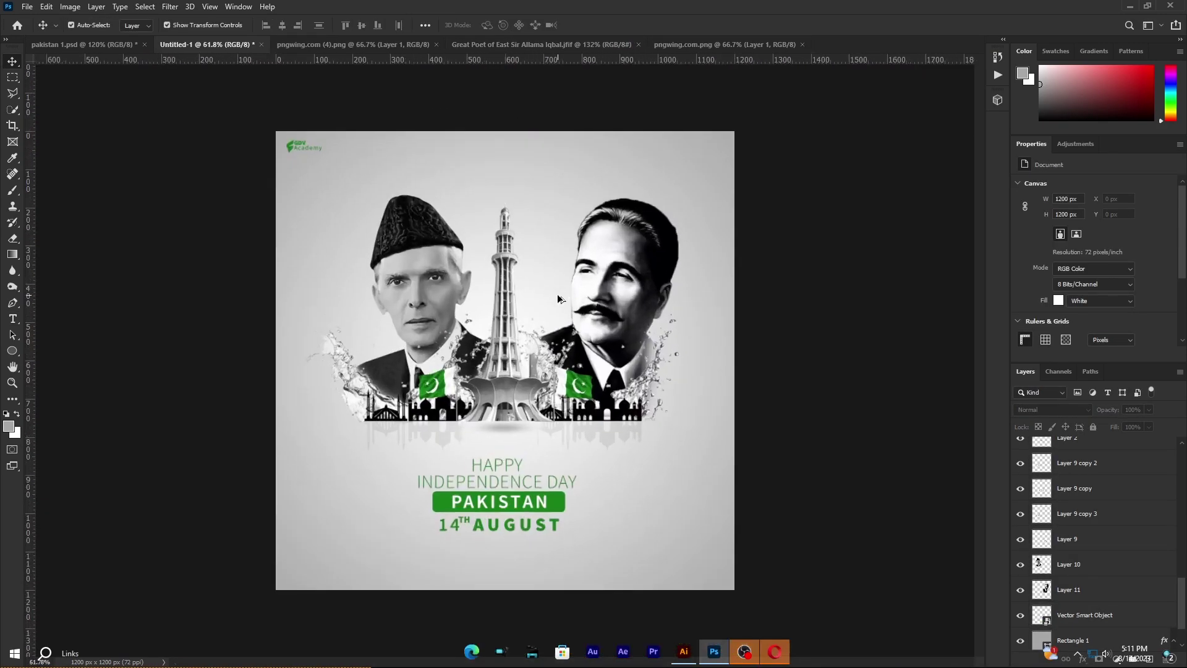
Step: Save the poster under the file name pakistan
left_click(170, 7)
key("Escape")
left_click(27, 6)
left_click(54, 154)
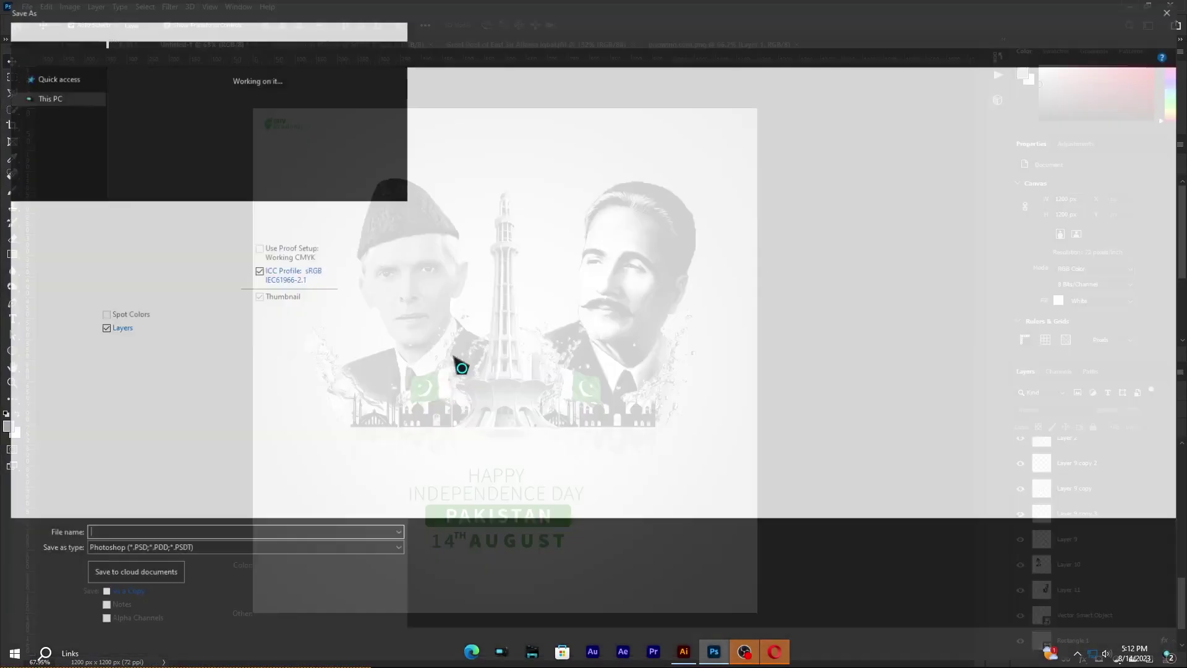
double_click(148, 117)
double_click(229, 117)
type("pakistan")
left_click(220, 551)
left_click(1091, 652)
left_click(1062, 627)
left_click(1075, 644)
double_click(1118, 9)
left_click(306, 320)
left_click(622, 340)
left_click(619, 260)
Step: Save the layered poster as a Photoshop document named Untitled-sdasd.psd
left_click(26, 6)
left_click(49, 157)
left_click(666, 450)
left_click(43, 73)
double_click(170, 183)
type("sdasd")
left_click(307, 321)
left_click(731, 192)
Step: Merge the poster's layers and open the result in the Camera Raw filter
right_click(1094, 455)
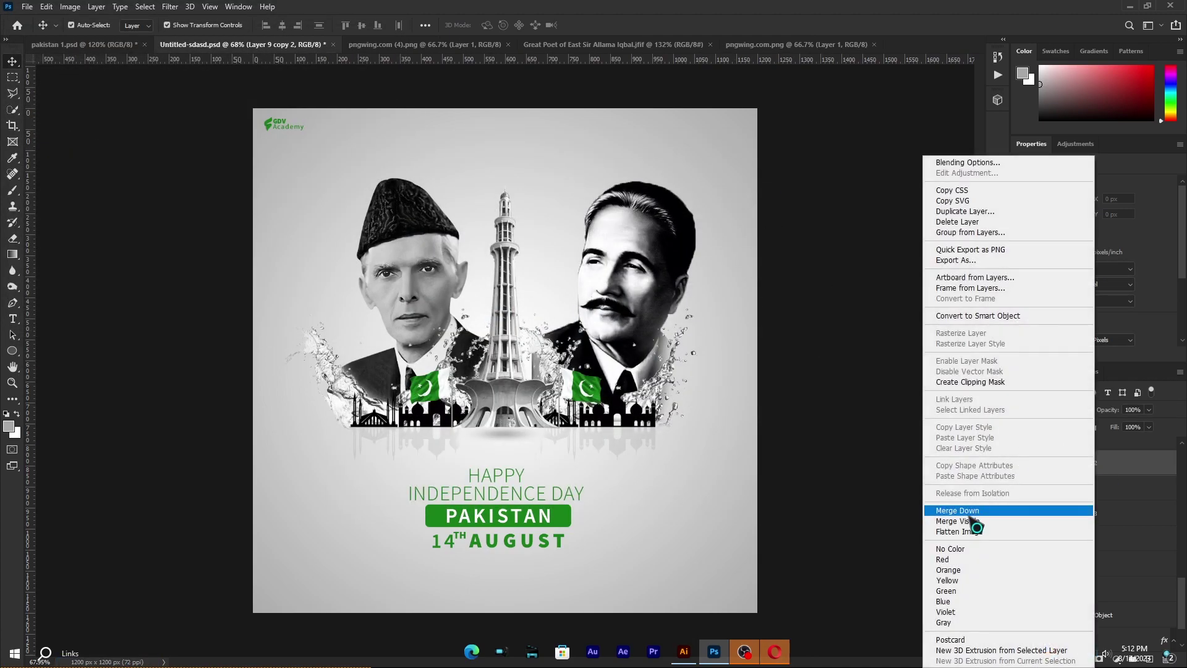
left_click(976, 510)
key("alt+t")
key("Escape")
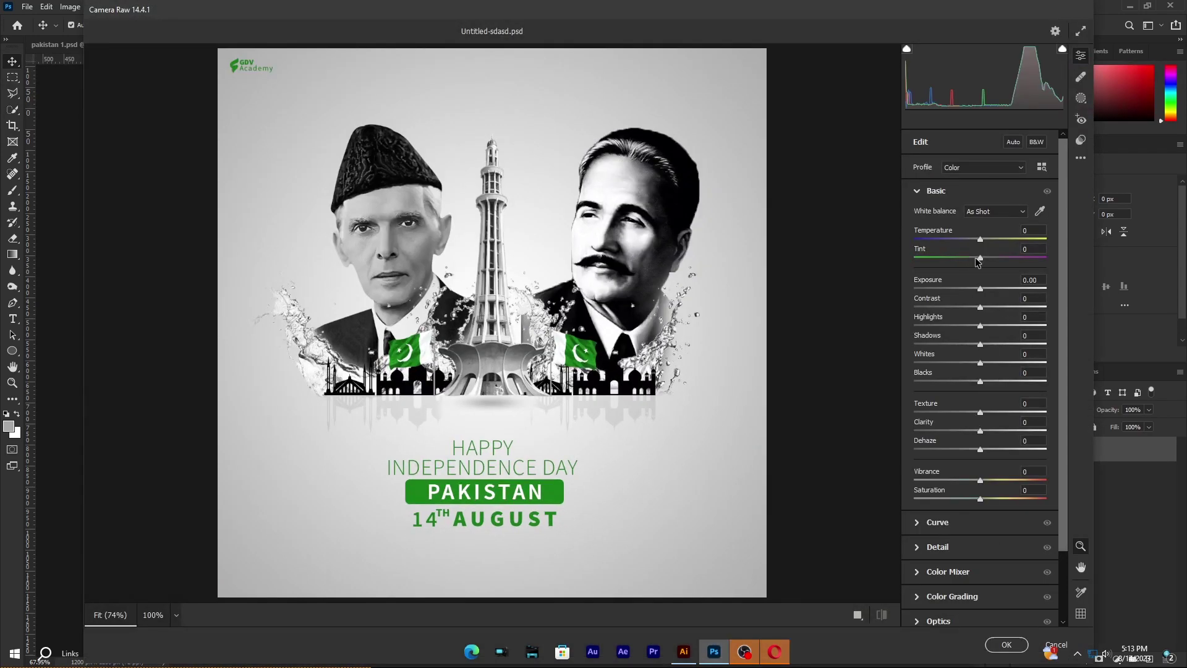
Step: Set temperature to -1, exposure to -0.05, contrast to +21, highlights to +9, shadows to +5 and whites to +10
left_click_drag(982, 240, 980, 241)
left_click(981, 289)
left_click_drag(980, 307, 985, 352)
left_click_drag(883, 378, 989, 386)
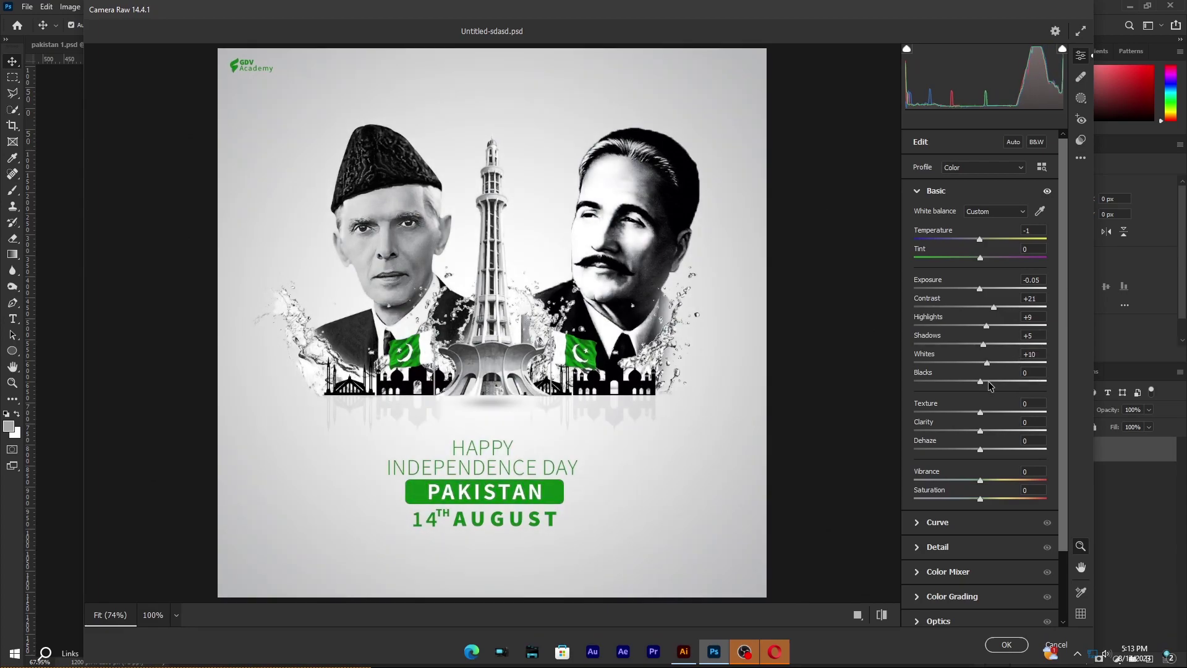
Step: Reset whites to 0, set texture to +14, clarity to +18 and vibrance to +29, and apply the Camera Raw filter
key("Tab")
left_click_drag(1012, 414, 994, 434)
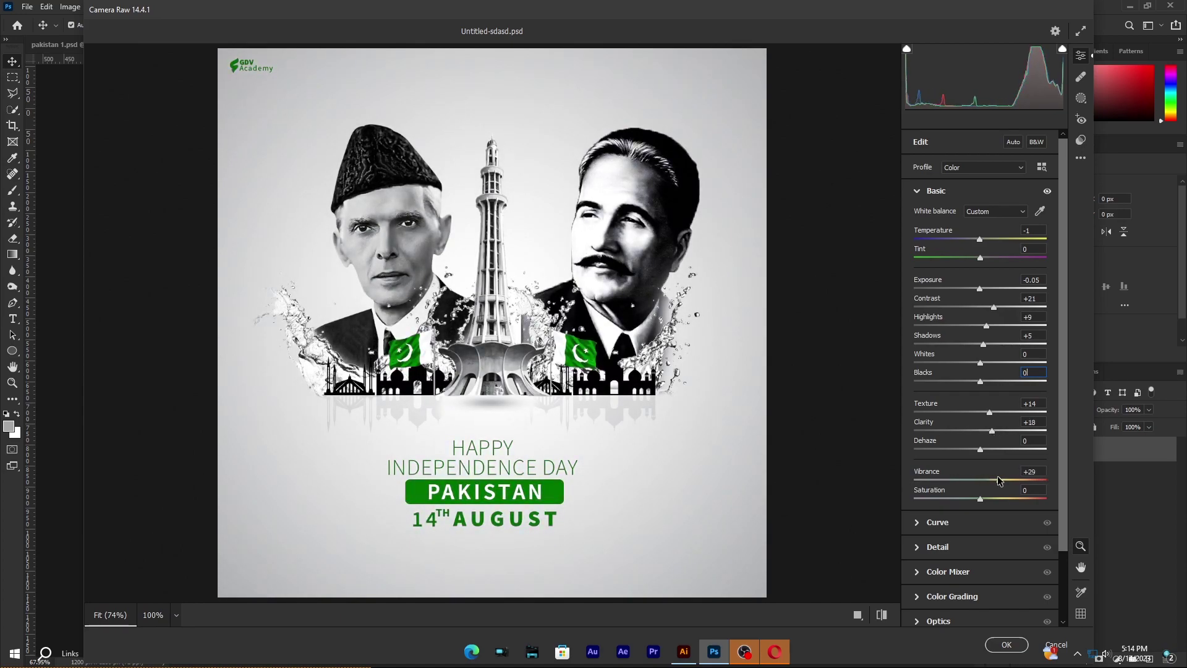
scroll(1000, 481, "down", 3)
left_click(1080, 140)
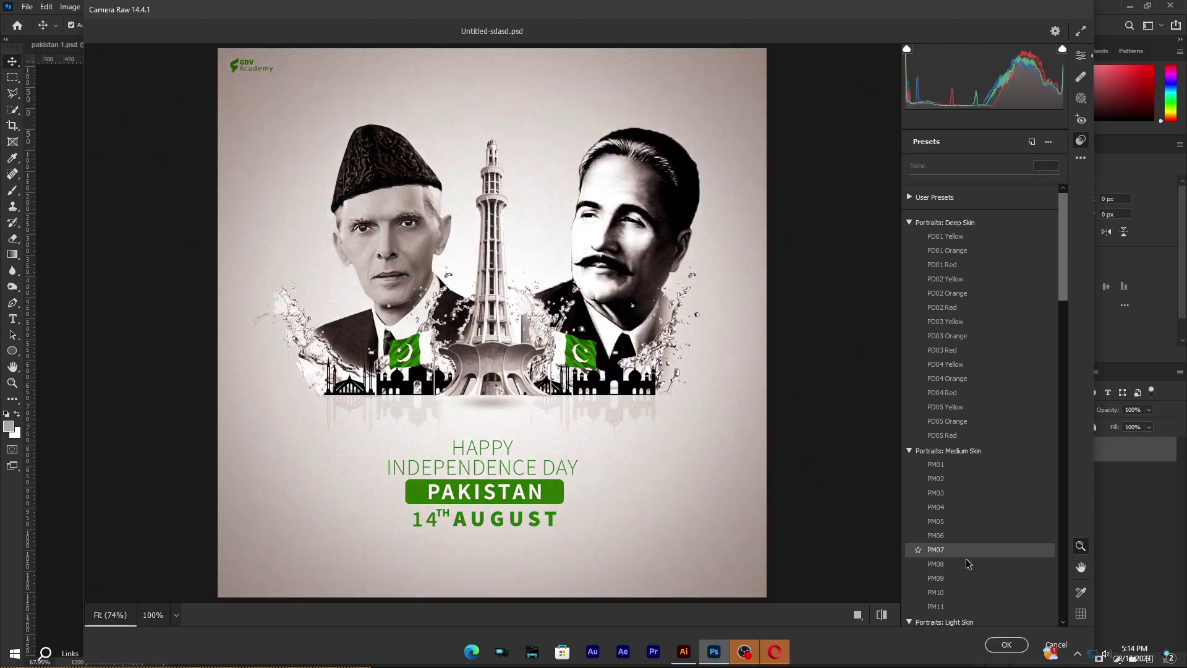
left_click(1009, 645)
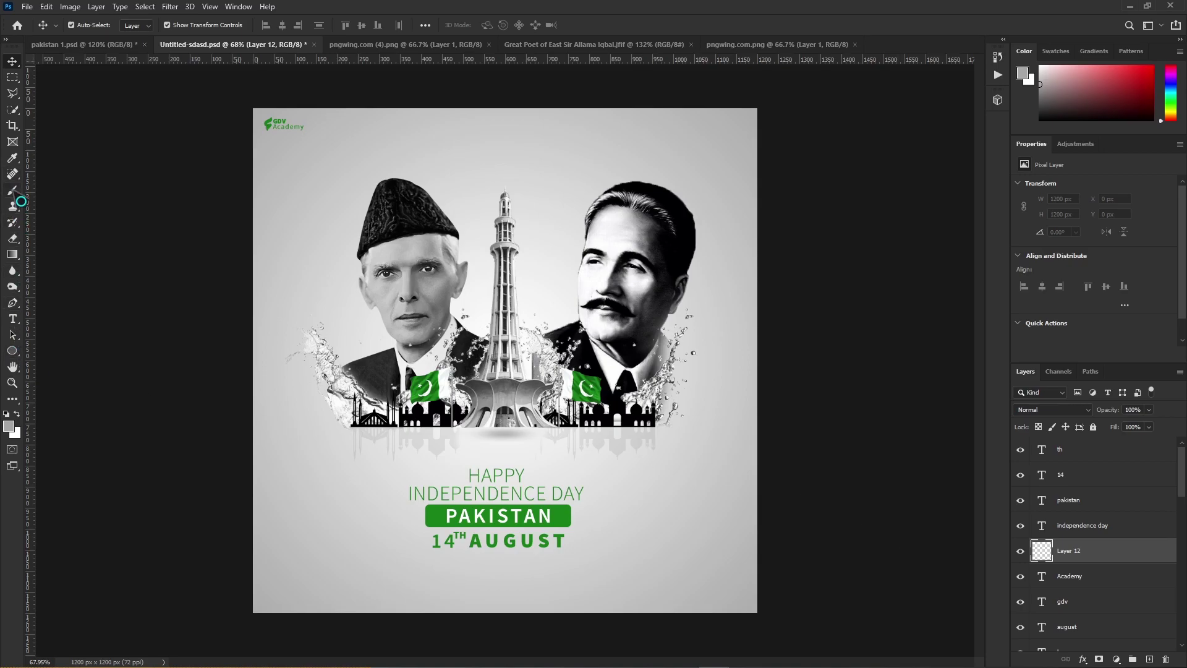
Step: Choose a scattered-particle brush for the blank layer and enlarge it to span a large part of the poster
left_click(13, 191)
right_click(396, 254)
left_click(462, 343)
left_click(719, 531)
key("bracketright")
key("bracketright")
key("bracketright")
key("bracketright")
key("bracketright")
key("bracketright")
key("bracketright")
key("bracketright")
key("bracketright")
key("bracketright")
key("bracketright")
key("bracketright")
key("bracketright")
key("bracketright")
key("bracketright")
key("bracketright")
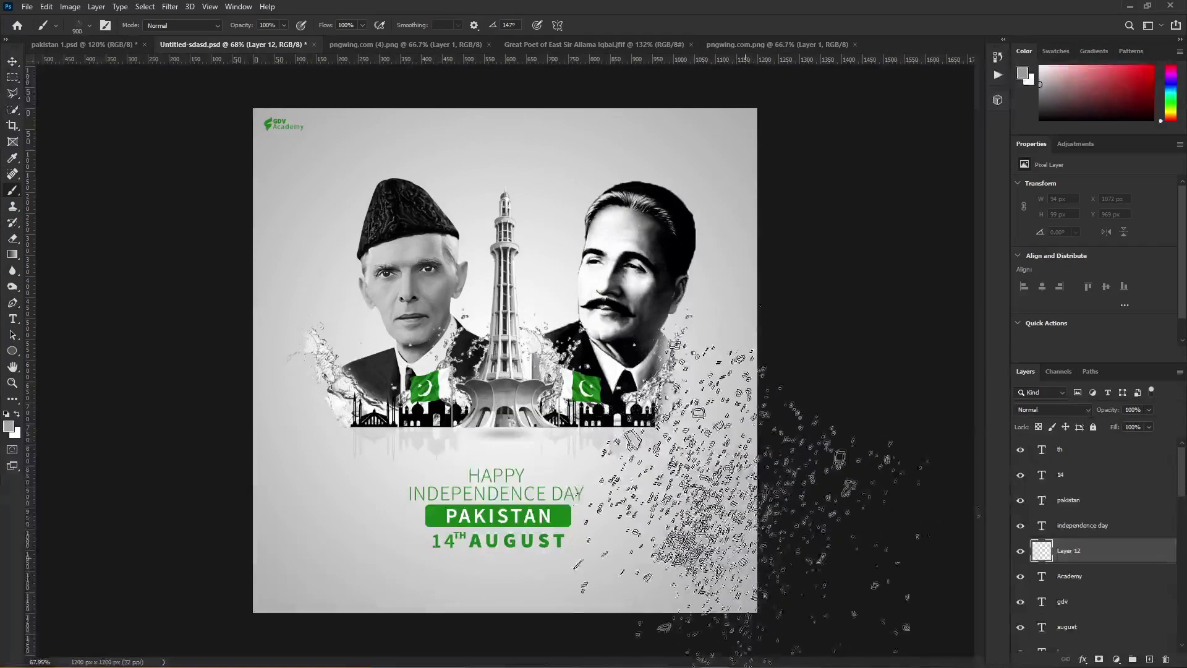
left_click(806, 513)
Step: Set the foreground colour to the green sampled from the PAKISTAN banner
left_click(8, 426)
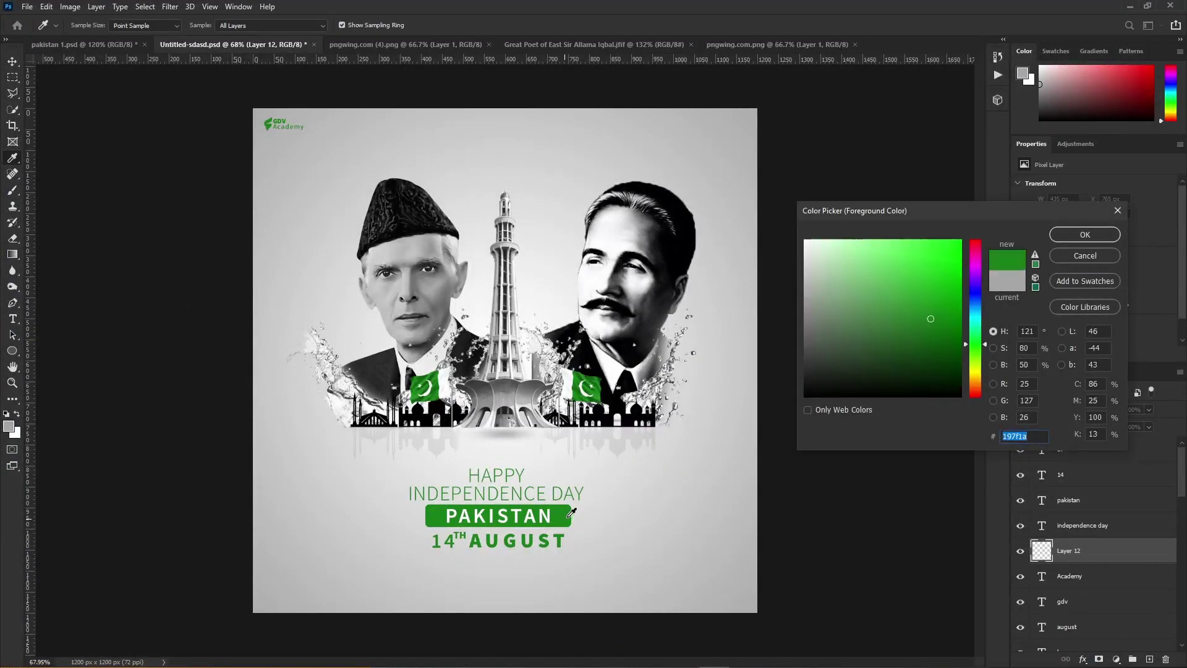
left_click(566, 517)
left_click(1081, 234)
Step: Stamp green confetti particles across the poster around the central tower, undoing the unwanted trial stamps
left_click(810, 497)
key("ctrl+z")
left_click(457, 346)
key("ctrl+z")
left_click(514, 375)
Step: Erase the green confetti covering both leader portraits with a soft eraser
left_click(13, 62)
left_click(13, 239)
left_click_drag(375, 338, 405, 235)
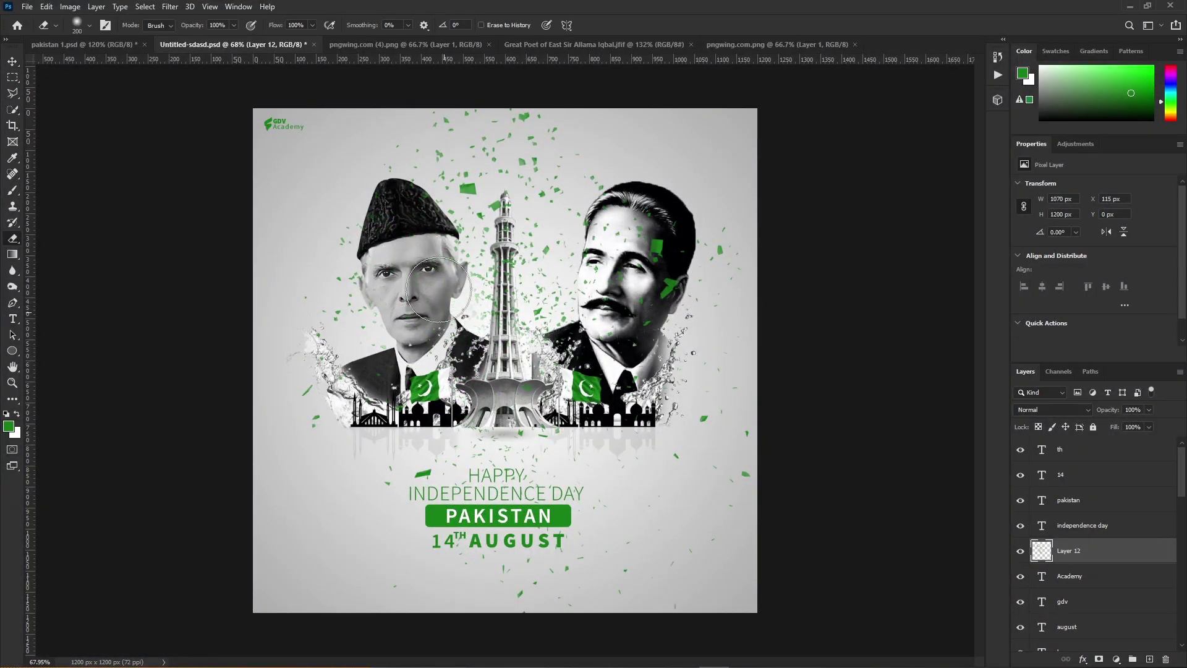
mouse_move(617, 312)
left_mouse_down()
mouse_move(642, 297)
mouse_move(614, 240)
left_mouse_up()
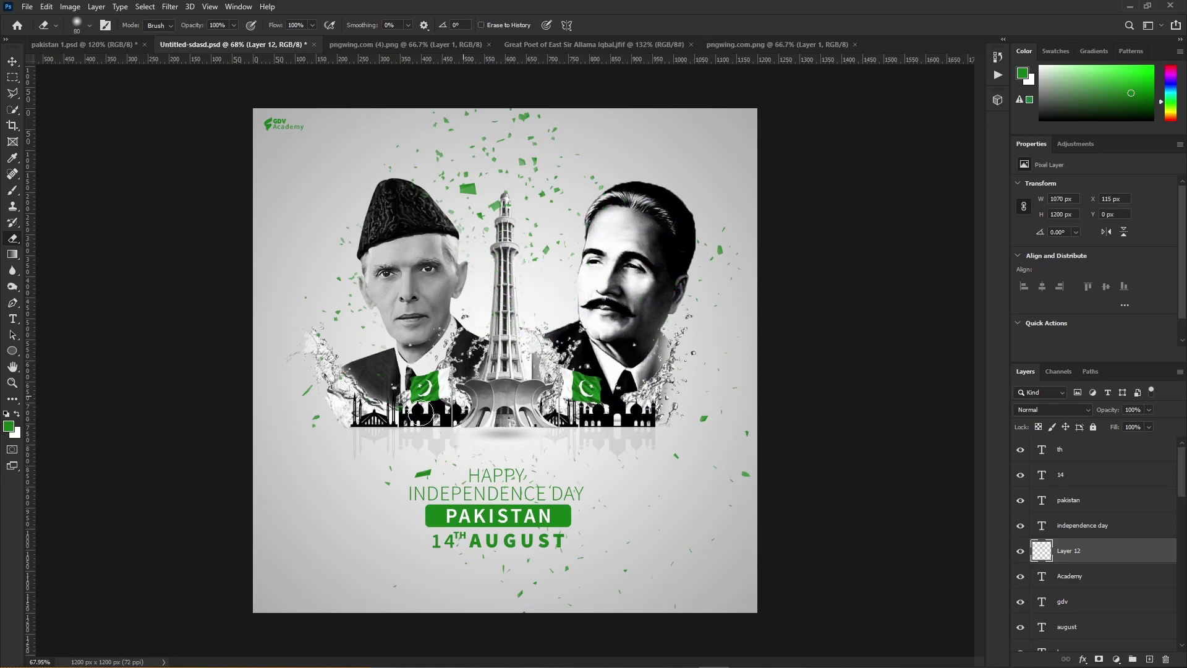
Step: Save the finished poster as a separate file, choosing its format and destination folder
left_click(27, 6)
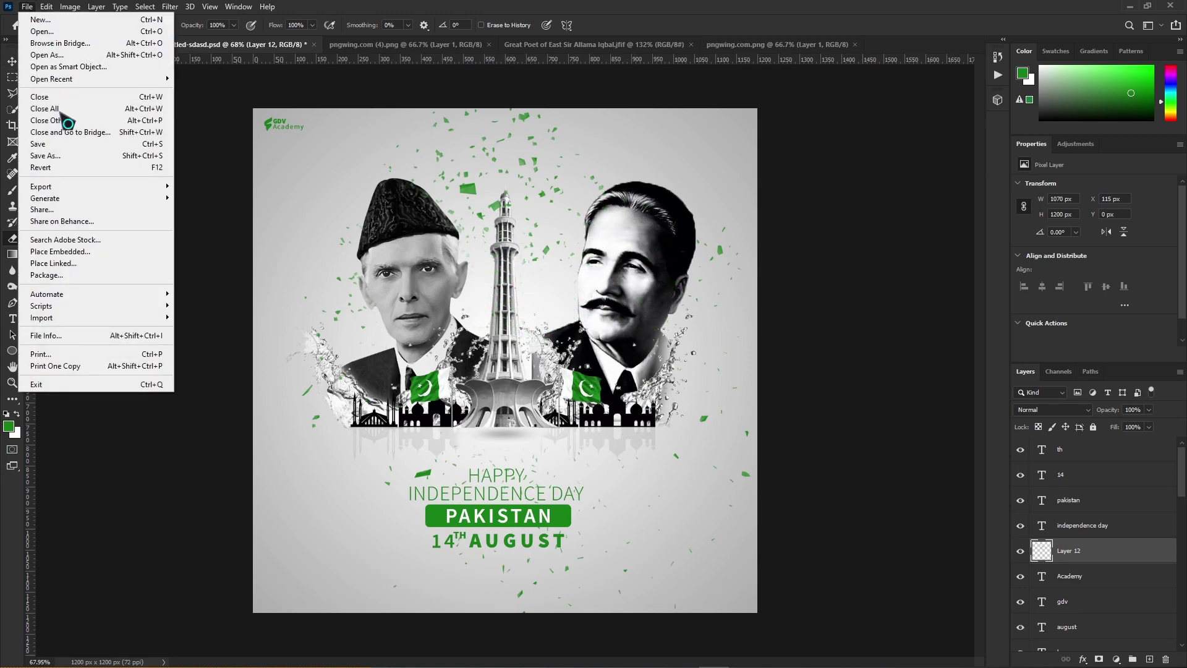
left_click(58, 154)
left_click(150, 199)
left_click(164, 292)
left_click(363, 108)
left_click(178, 182)
left_click(294, 326)
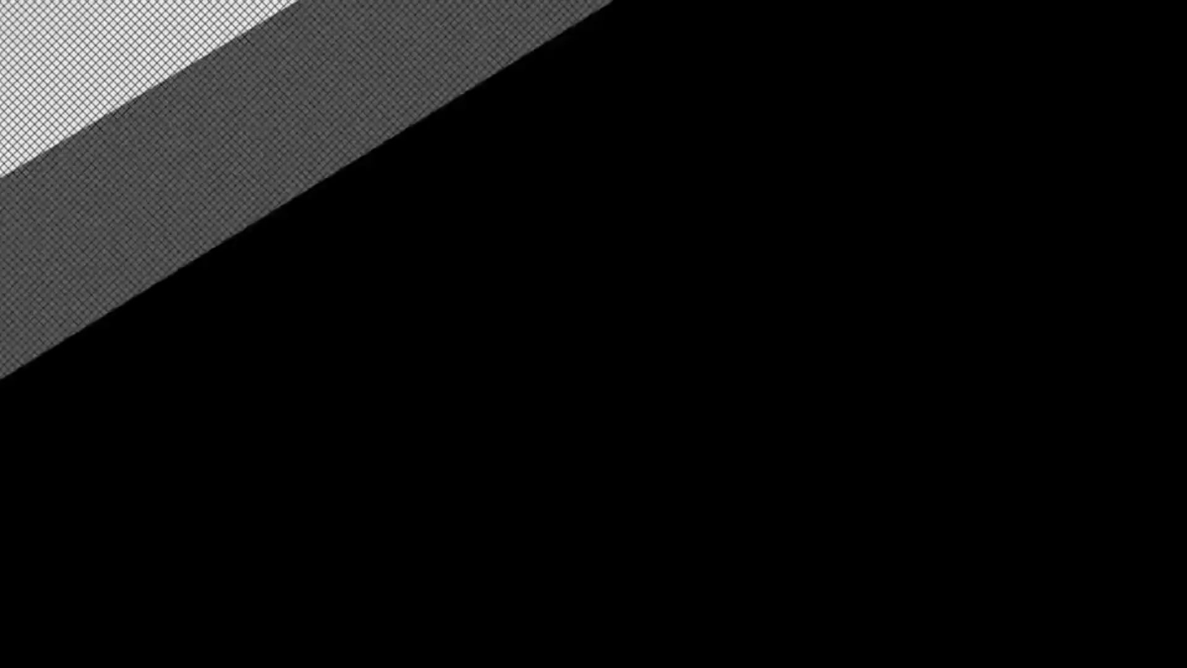